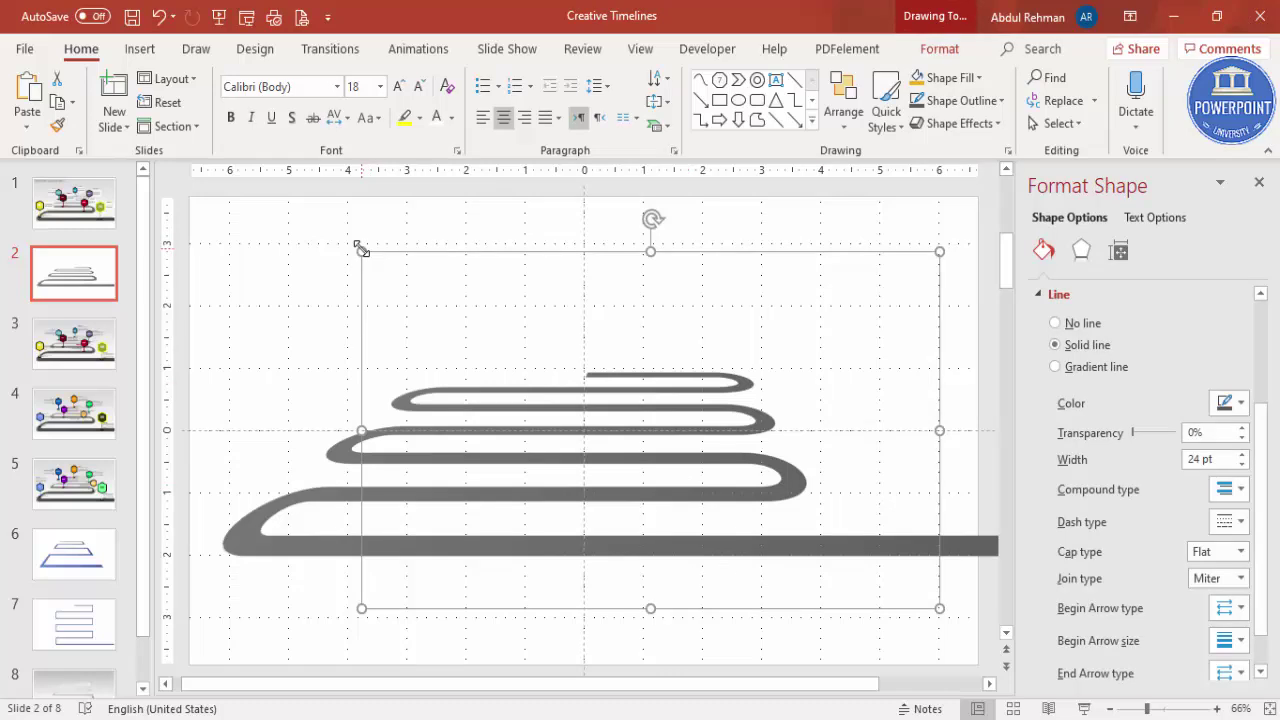
Shrink the winding road from its corner and widen its 3-D perspective to 100°
{"action": "left_click_drag", "start_coordinate": [361, 249], "coordinate": [415, 288]}
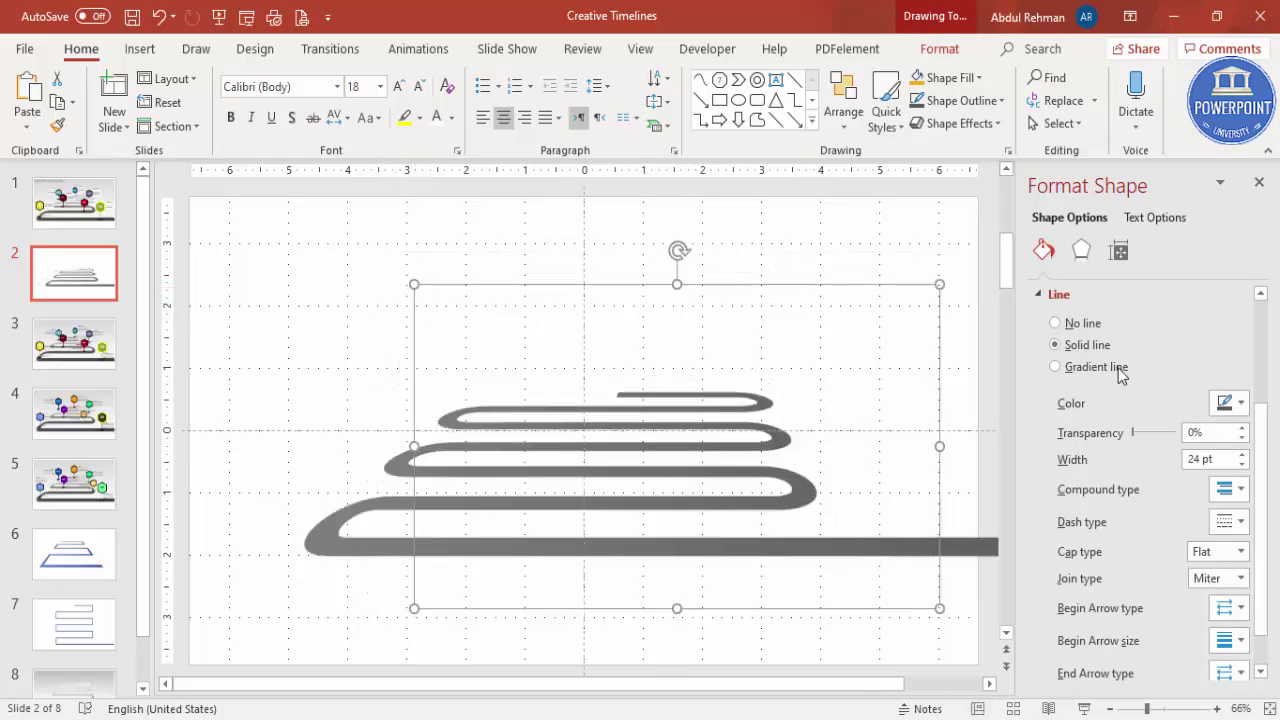
{"action": "left_click", "coordinate": [1082, 251]}
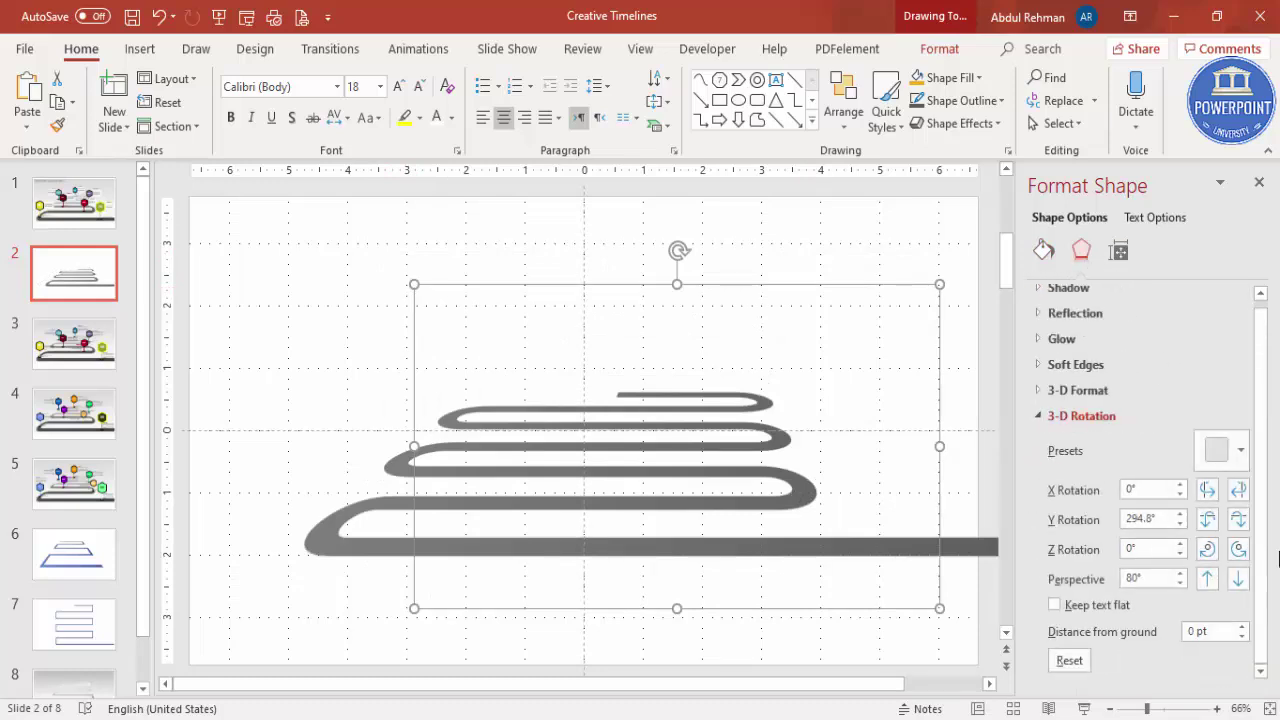
{"action": "left_click", "coordinate": [1239, 580]}
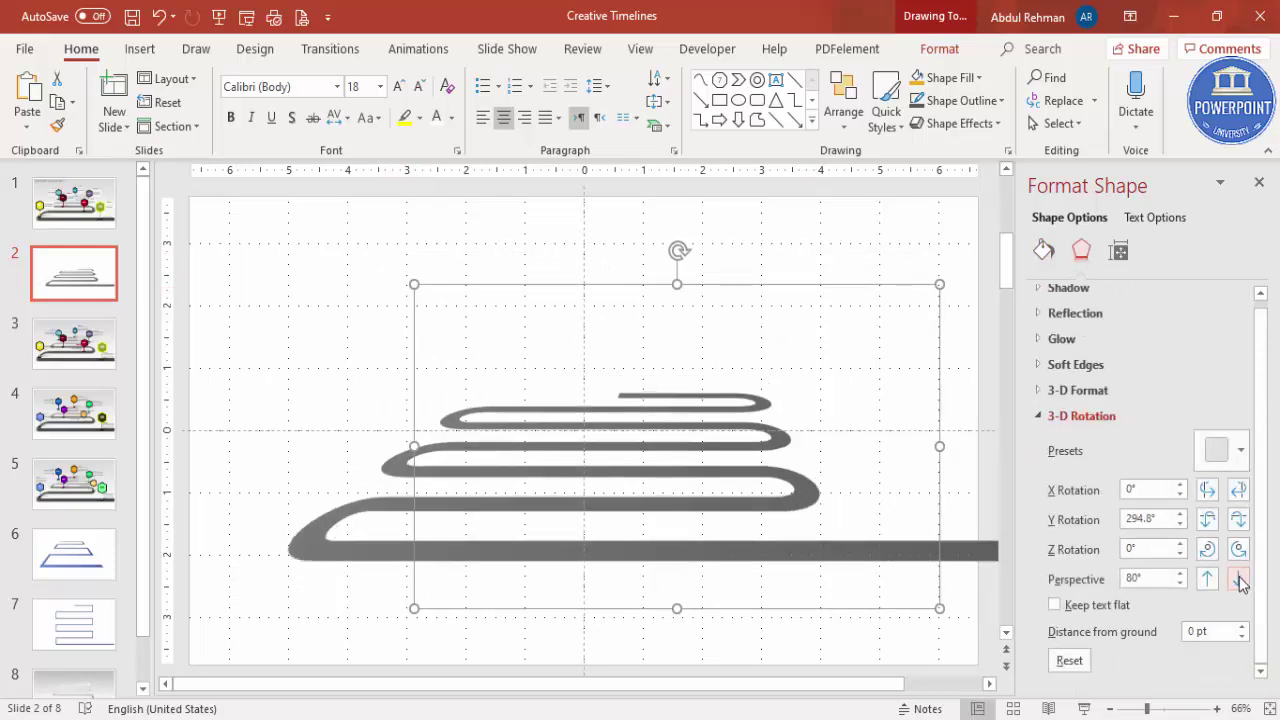
{"action": "left_click", "coordinate": [1239, 580]}
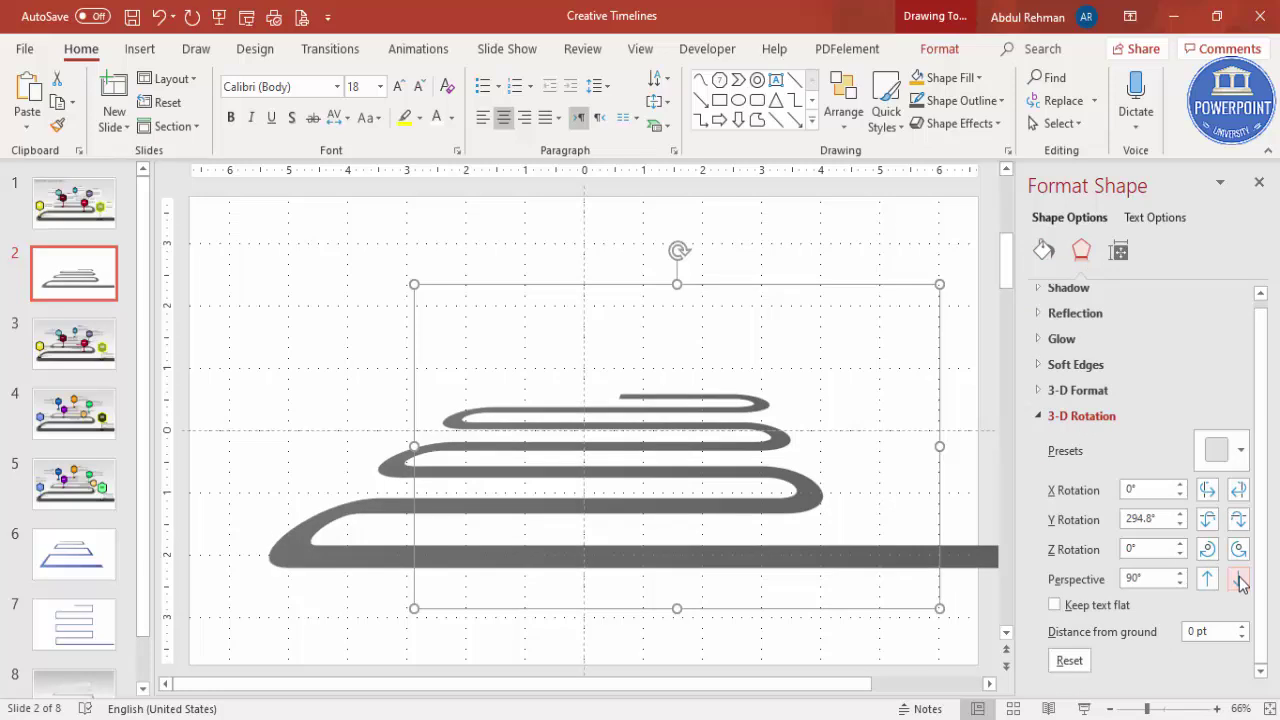
{"action": "left_click", "coordinate": [1239, 580]}
{"action": "left_click", "coordinate": [1239, 580]}
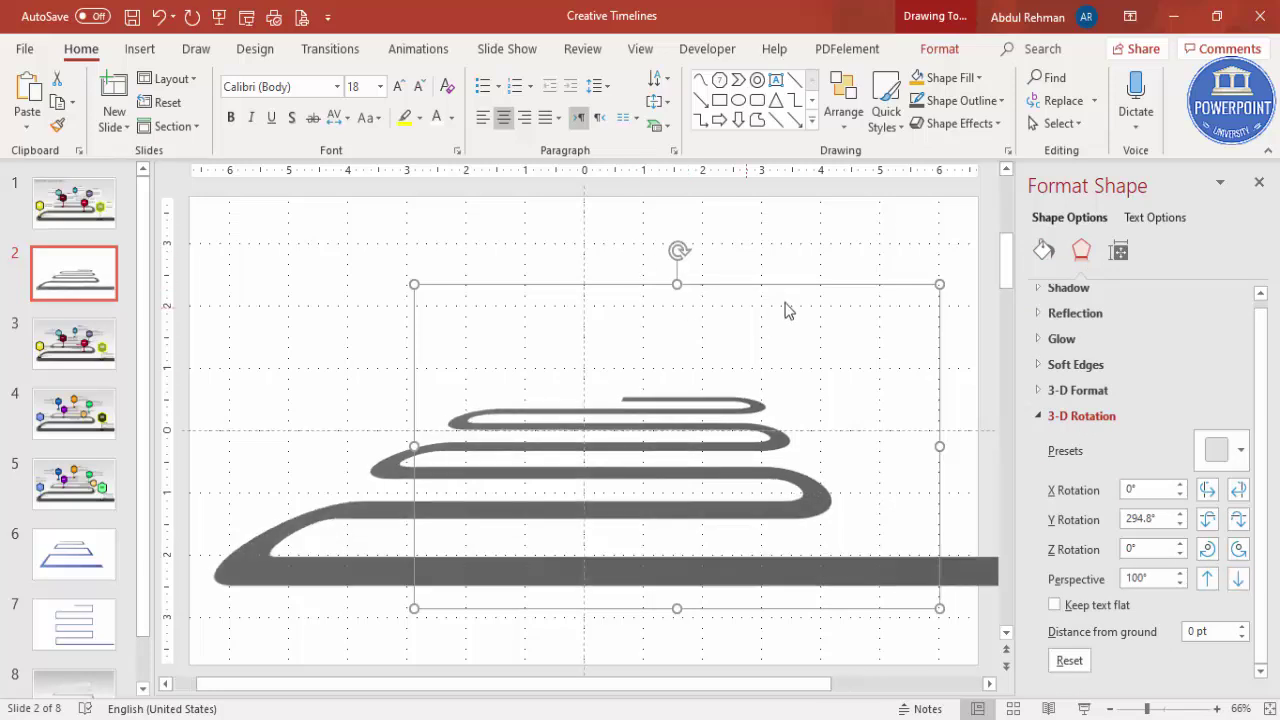
Move the road slightly up and to the left
{"action": "left_click", "coordinate": [760, 283]}
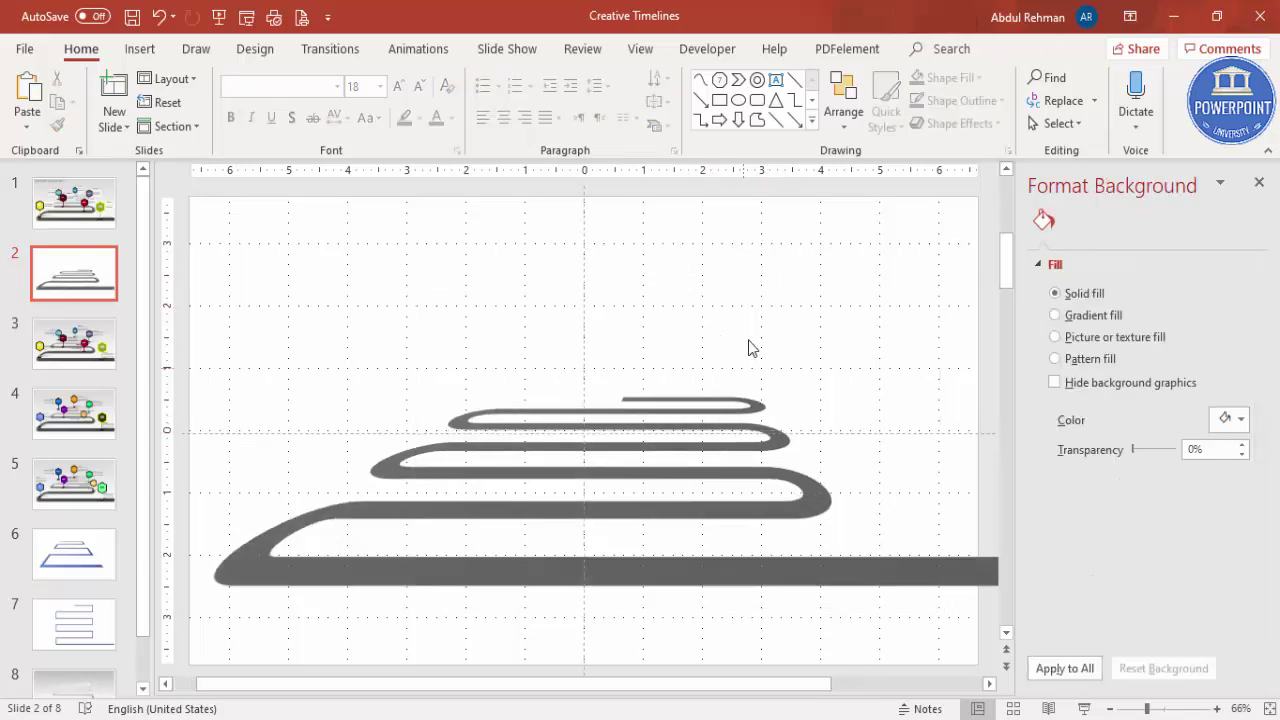
{"action": "left_click", "coordinate": [759, 503]}
{"action": "mouse_move", "coordinate": [770, 284]}
{"action": "left_mouse_down"}
{"action": "mouse_move", "coordinate": [746, 271]}
{"action": "mouse_move", "coordinate": [757, 271]}
{"action": "left_mouse_up"}
{"action": "left_click", "coordinate": [757, 266]}
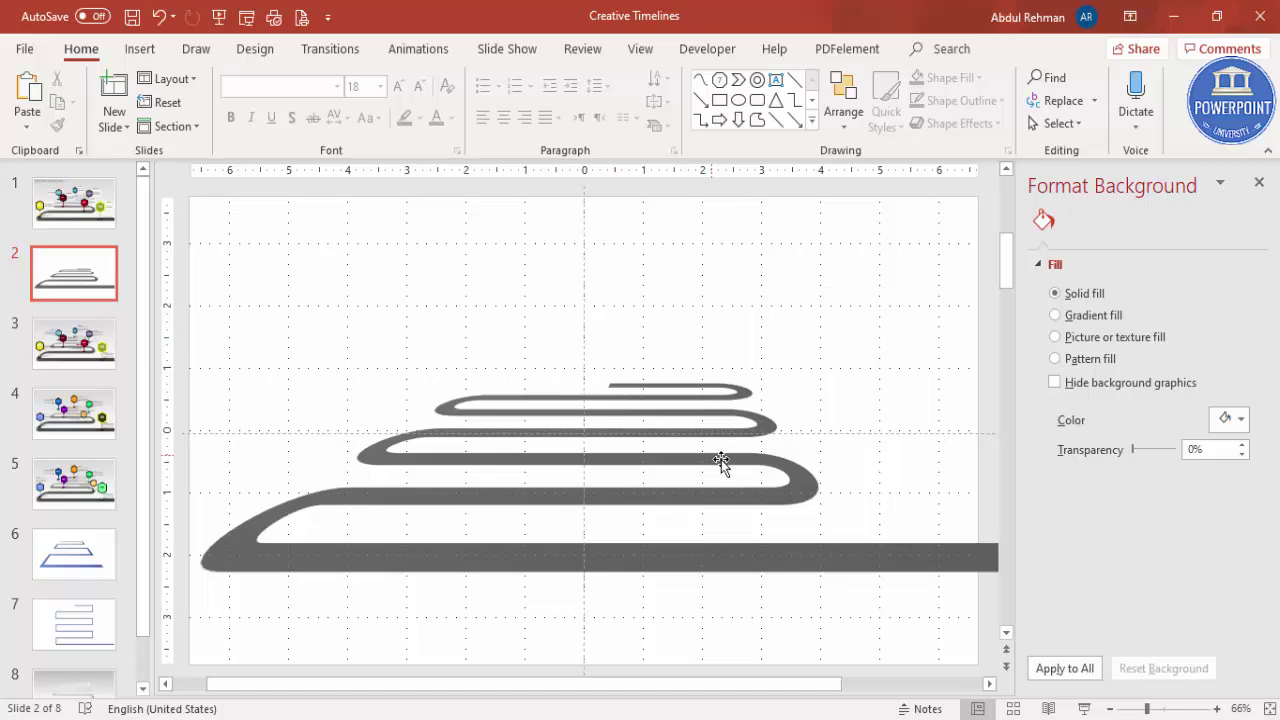
Draw a hexagon above the road, discarding an accidentally drawn pentagon
{"action": "left_click", "coordinate": [139, 49]}
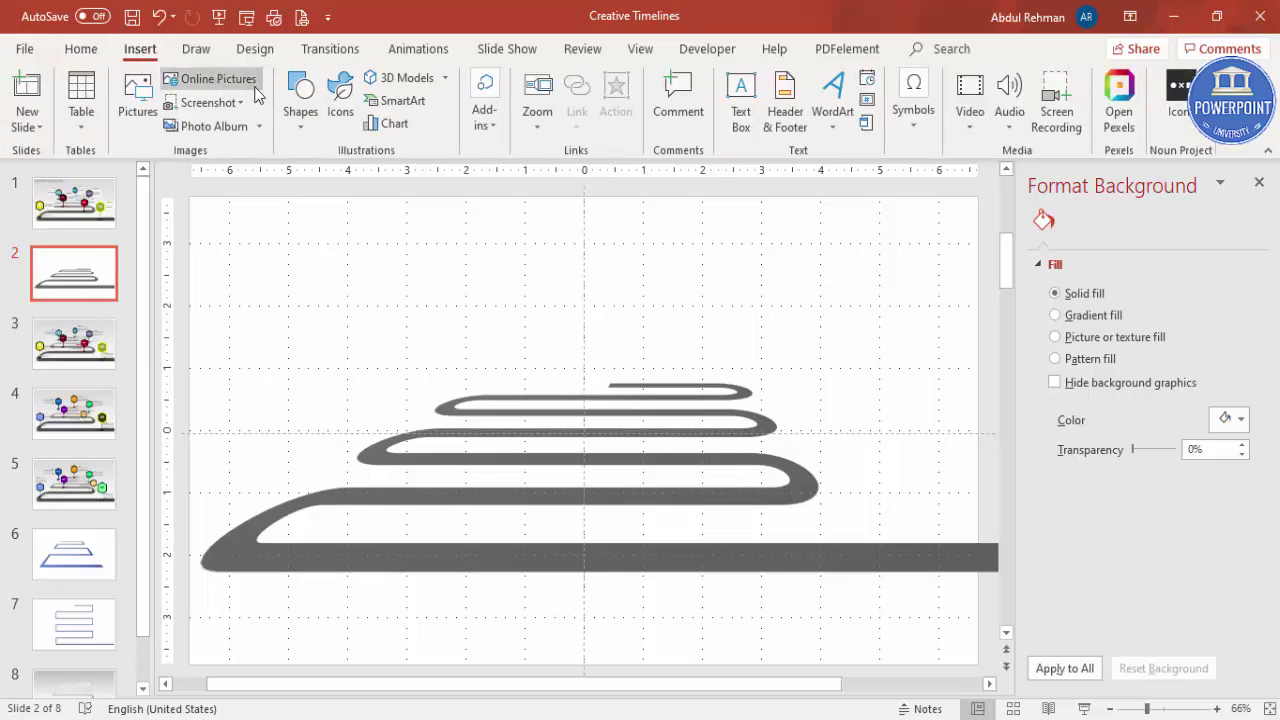
{"action": "left_click", "coordinate": [296, 124]}
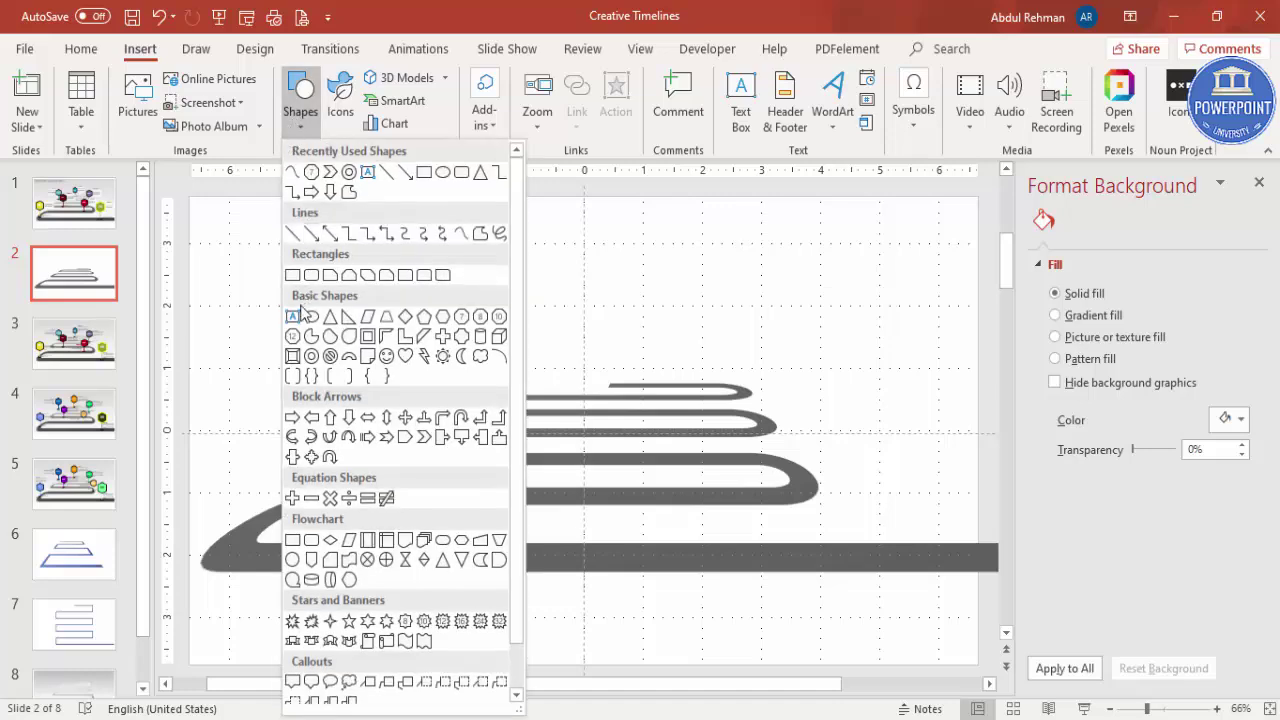
{"action": "left_click", "coordinate": [424, 317]}
{"action": "left_click_drag", "start_coordinate": [553, 306], "coordinate": [557, 330]}
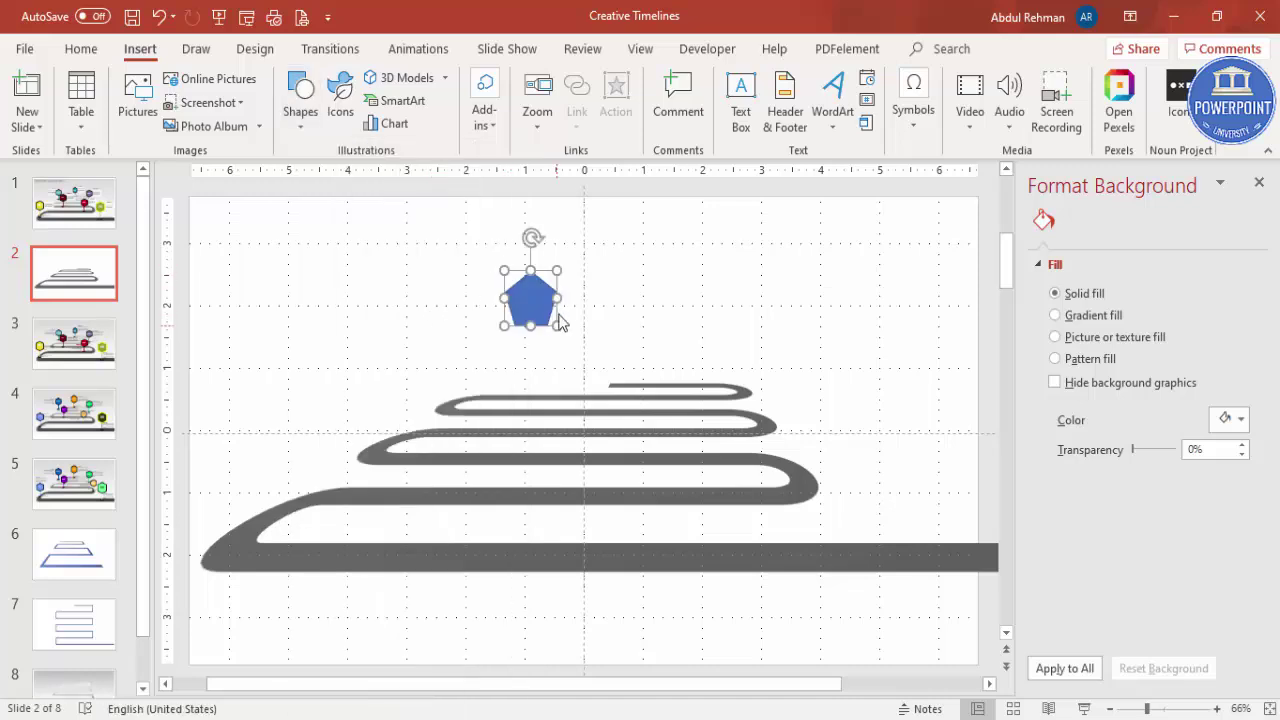
{"action": "key", "text": "Delete"}
{"action": "left_click", "coordinate": [139, 49]}
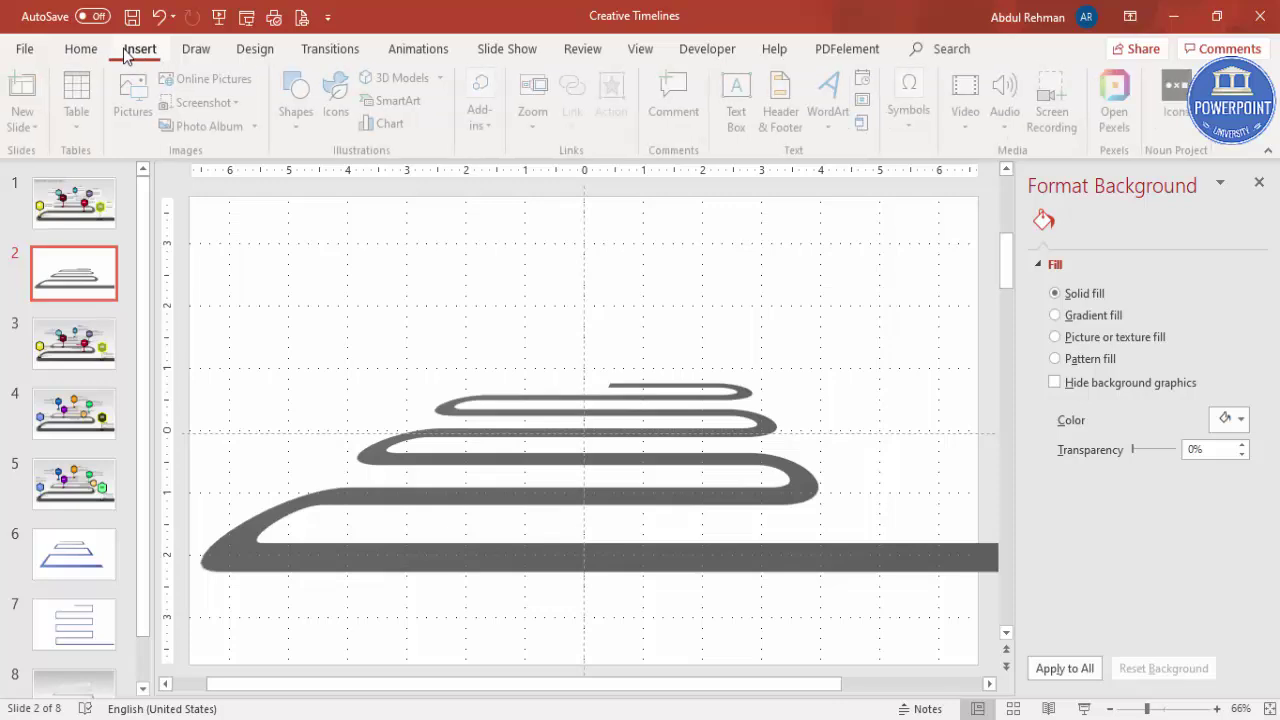
{"action": "left_click", "coordinate": [300, 126]}
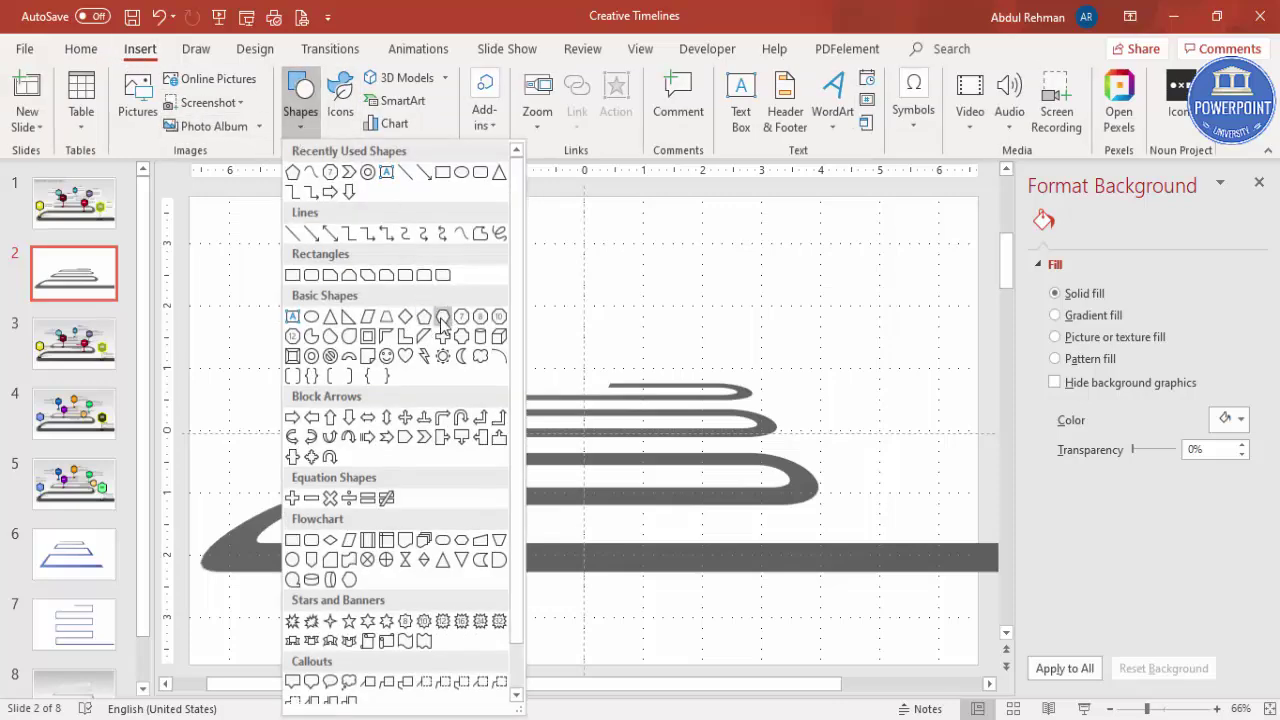
{"action": "left_click", "coordinate": [441, 318]}
{"action": "left_click_drag", "start_coordinate": [489, 255], "coordinate": [563, 323]}
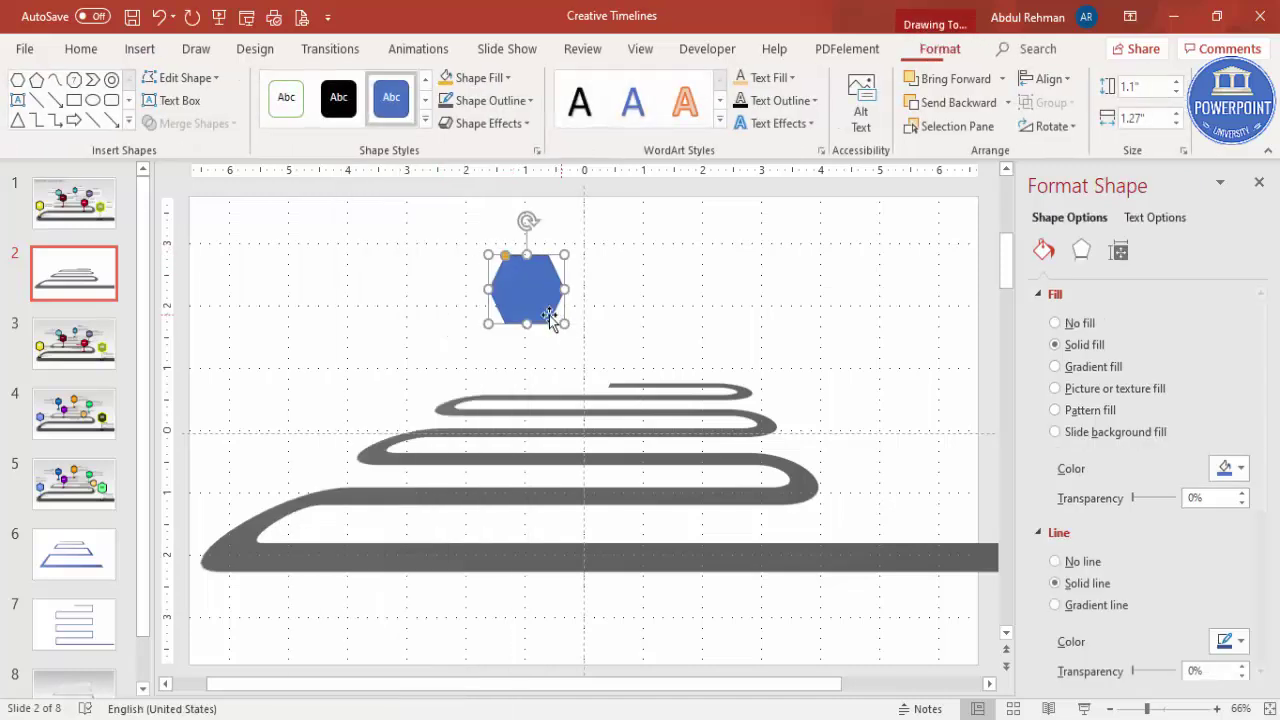
Give the hexagon a gold fill and a 3 pt black outline
{"action": "left_click", "coordinate": [490, 101]}
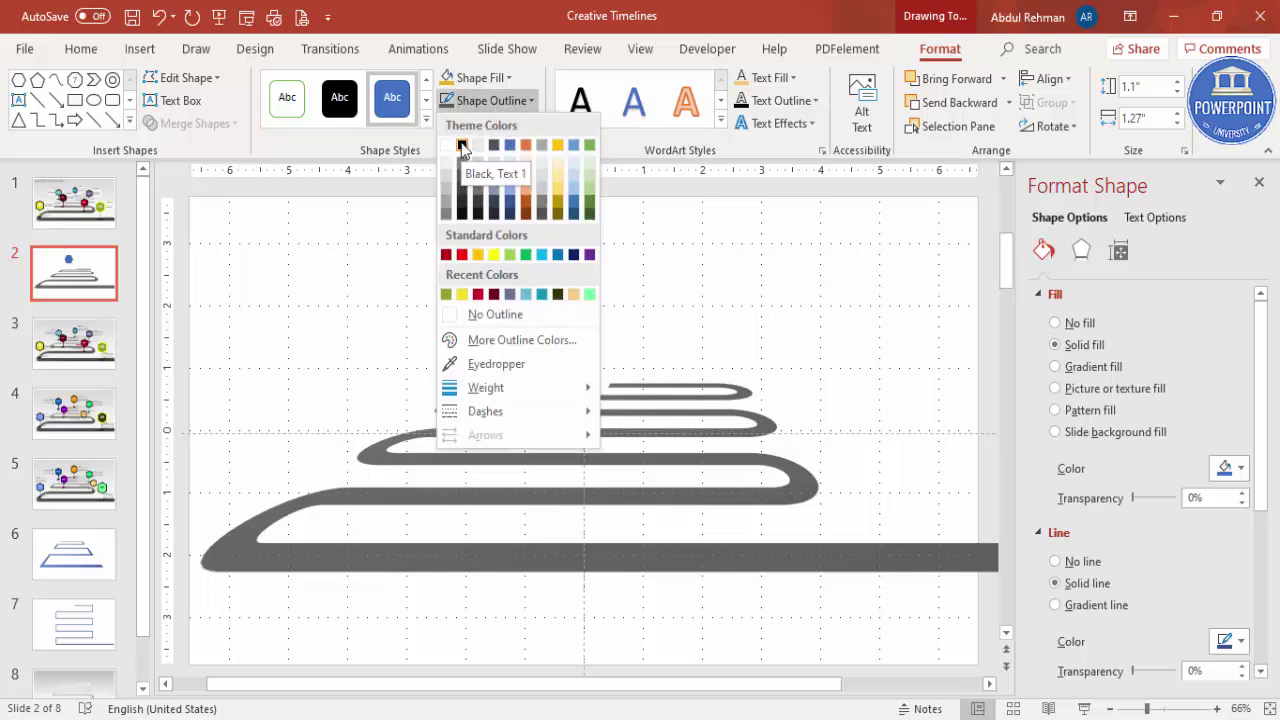
{"action": "left_click", "coordinate": [462, 146]}
{"action": "left_click", "coordinate": [475, 78]}
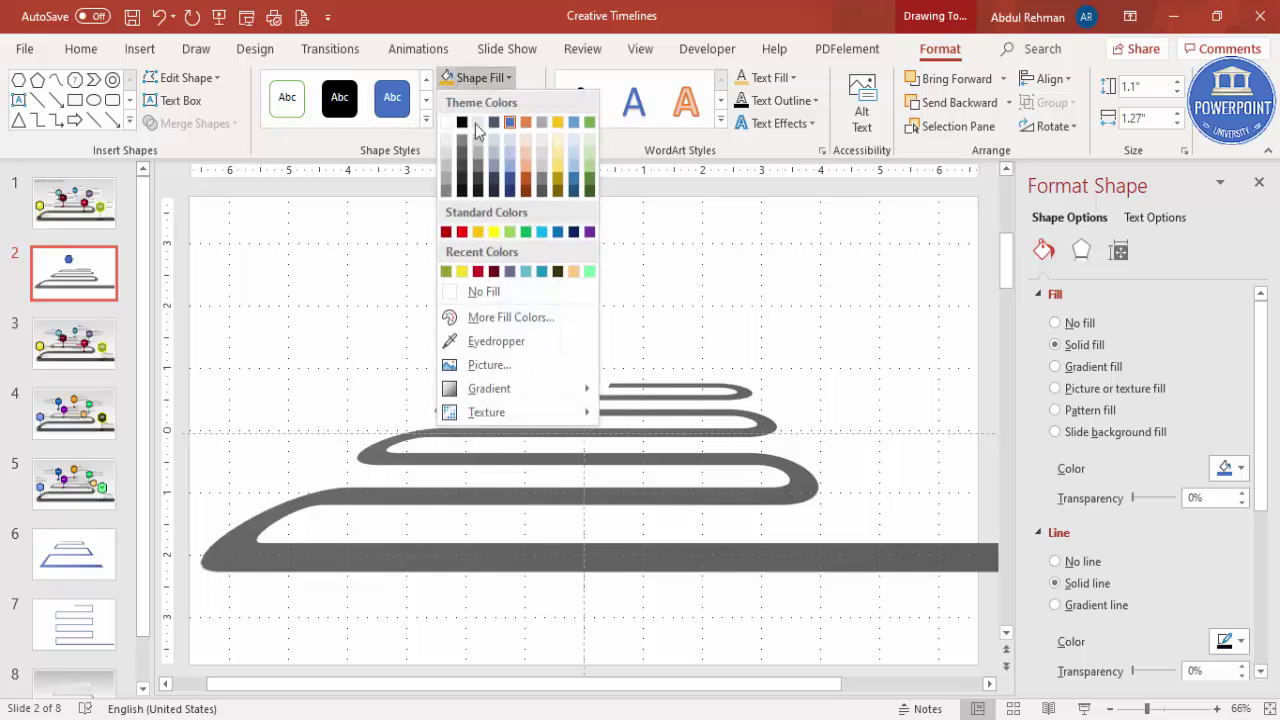
{"action": "left_click", "coordinate": [479, 230]}
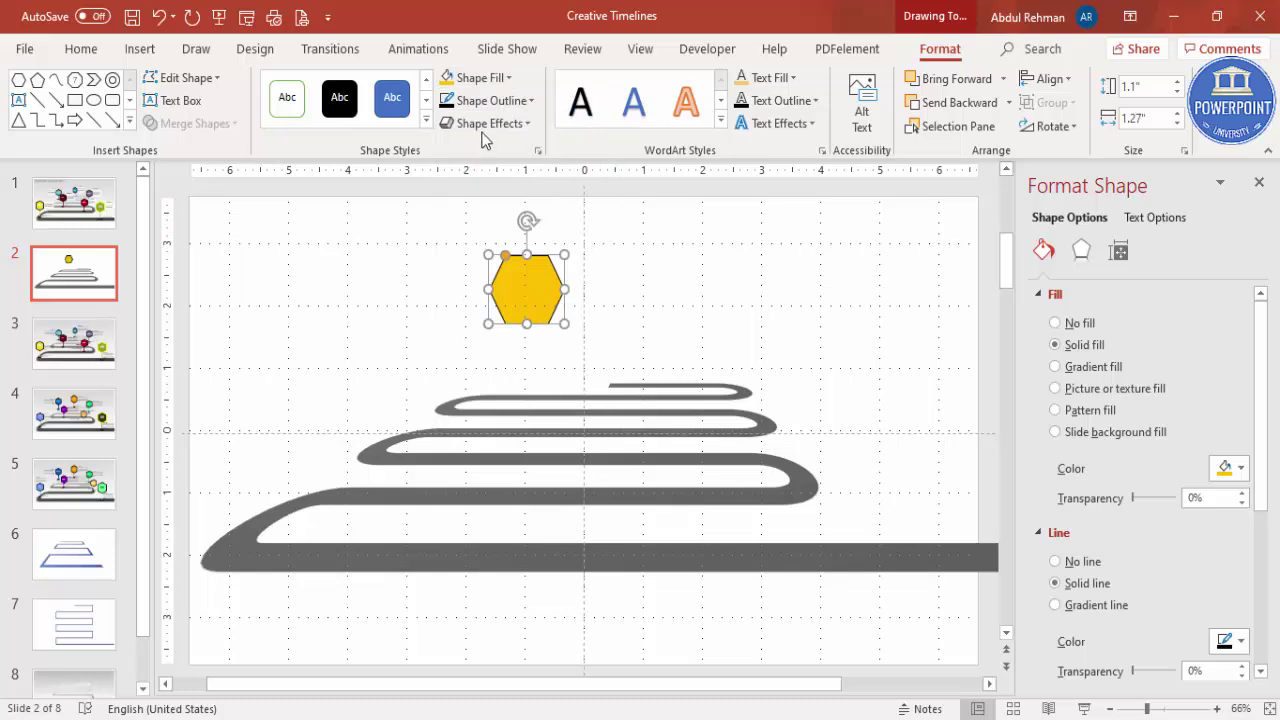
{"action": "left_click", "coordinate": [517, 104]}
{"action": "mouse_move", "coordinate": [534, 386]}
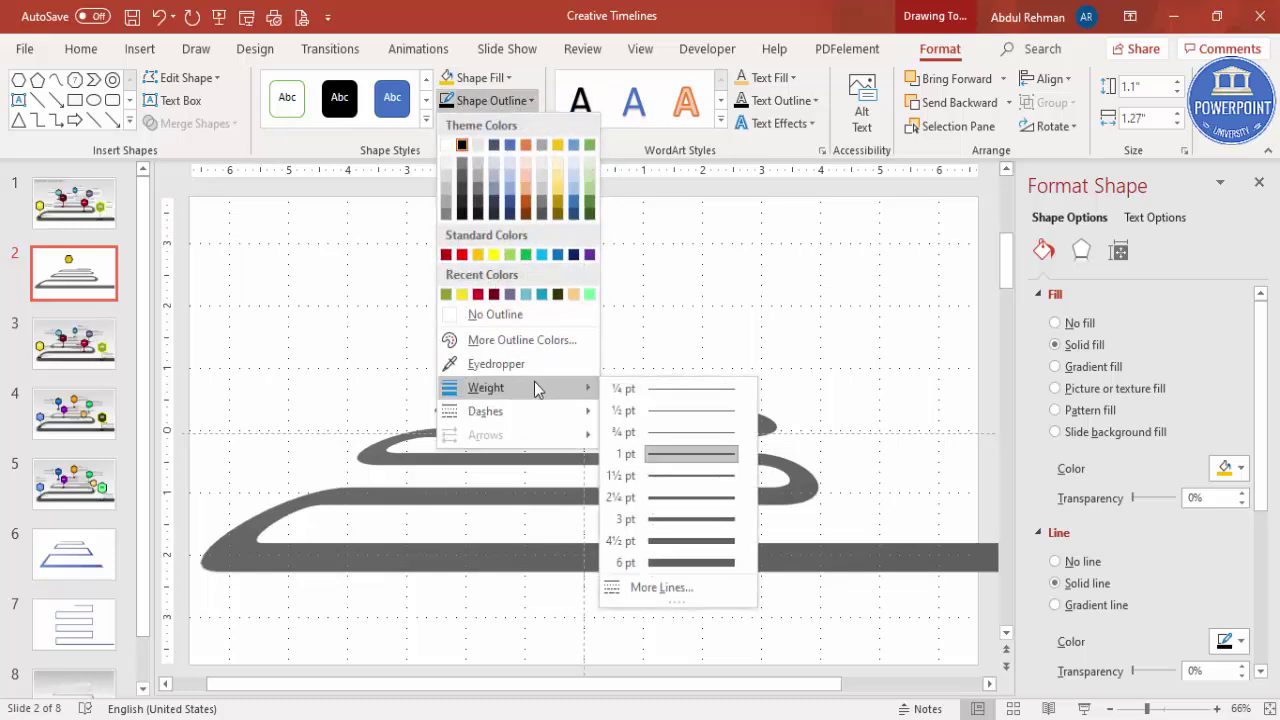
{"action": "left_click", "coordinate": [678, 516]}
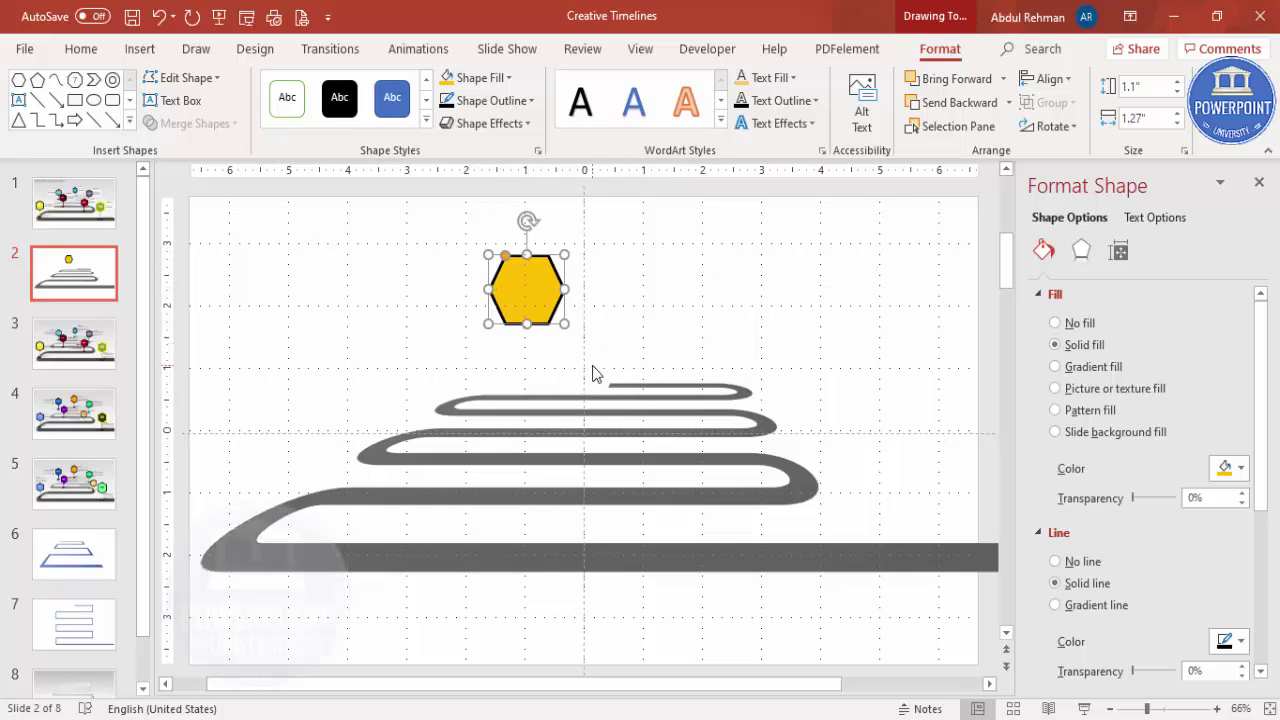
Rotate the hexagon 90° upright and place it over the road's top end
{"action": "key", "text": "alt+Right"}
{"action": "key", "text": "alt+Right"}
{"action": "key", "text": "alt+Right"}
{"action": "key", "text": "alt+Right"}
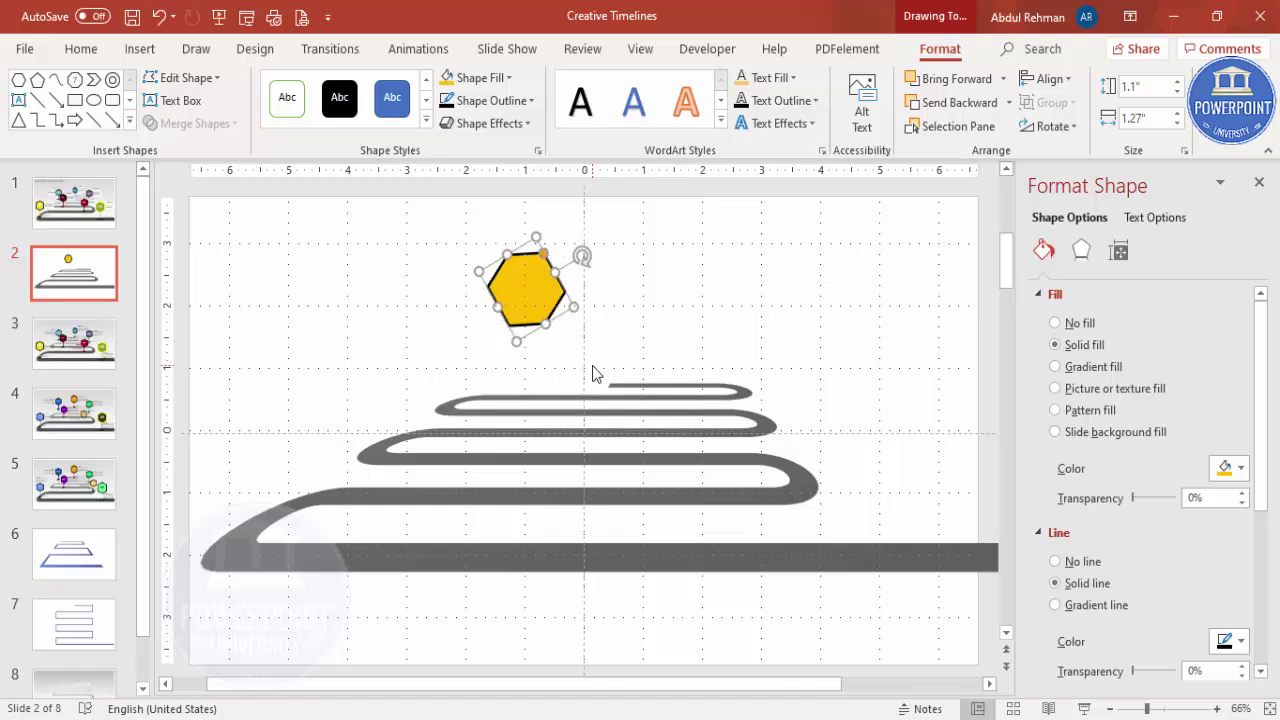
{"action": "key", "text": "alt+Right"}
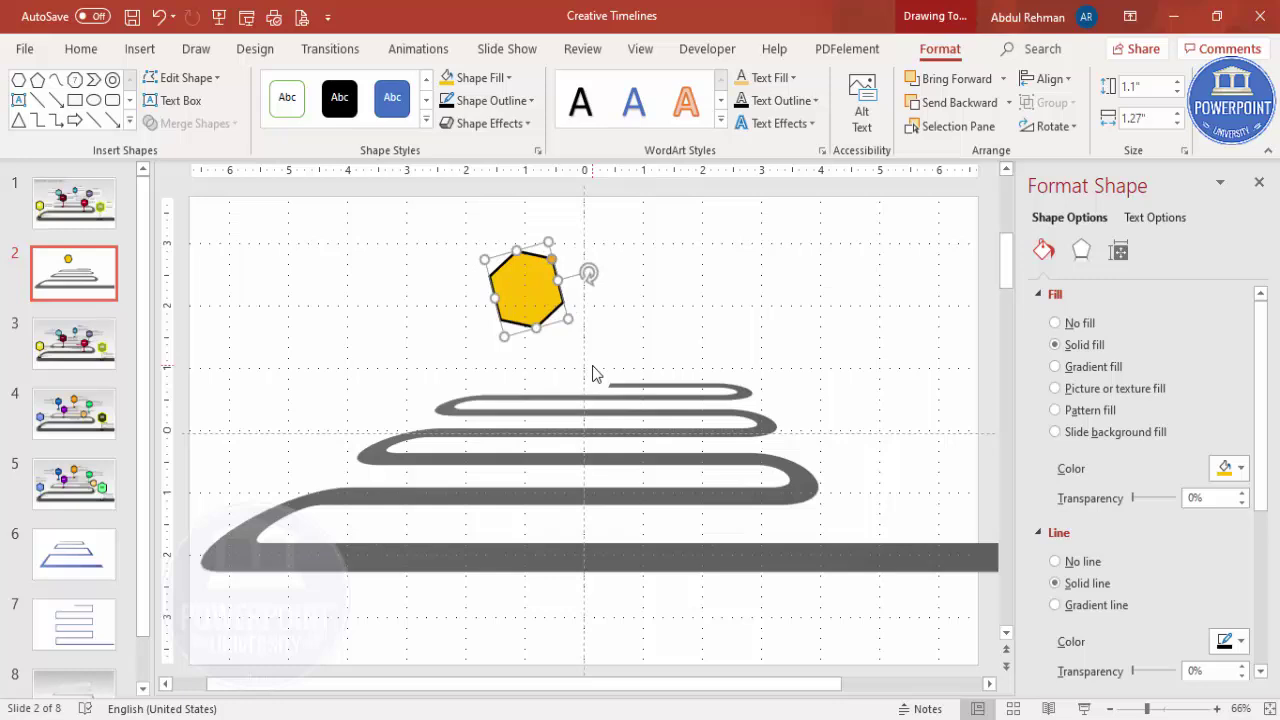
{"action": "key", "text": "alt+Right"}
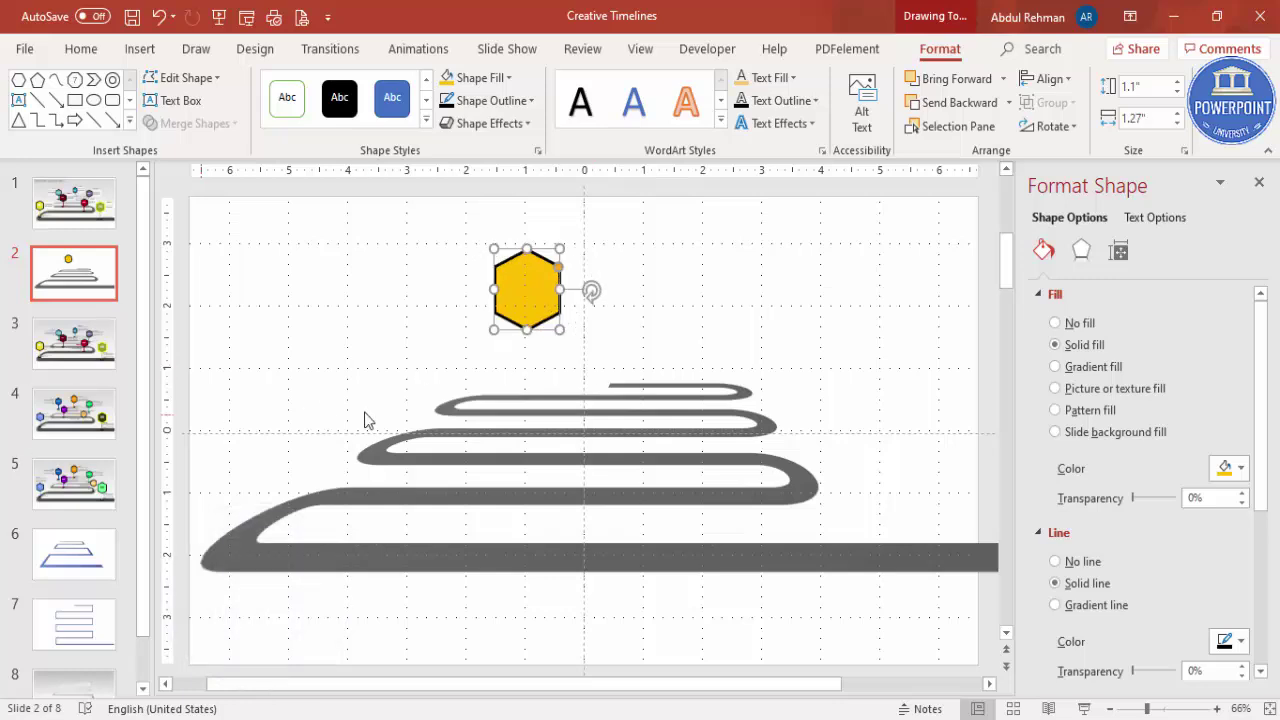
{"action": "left_click", "coordinate": [703, 294]}
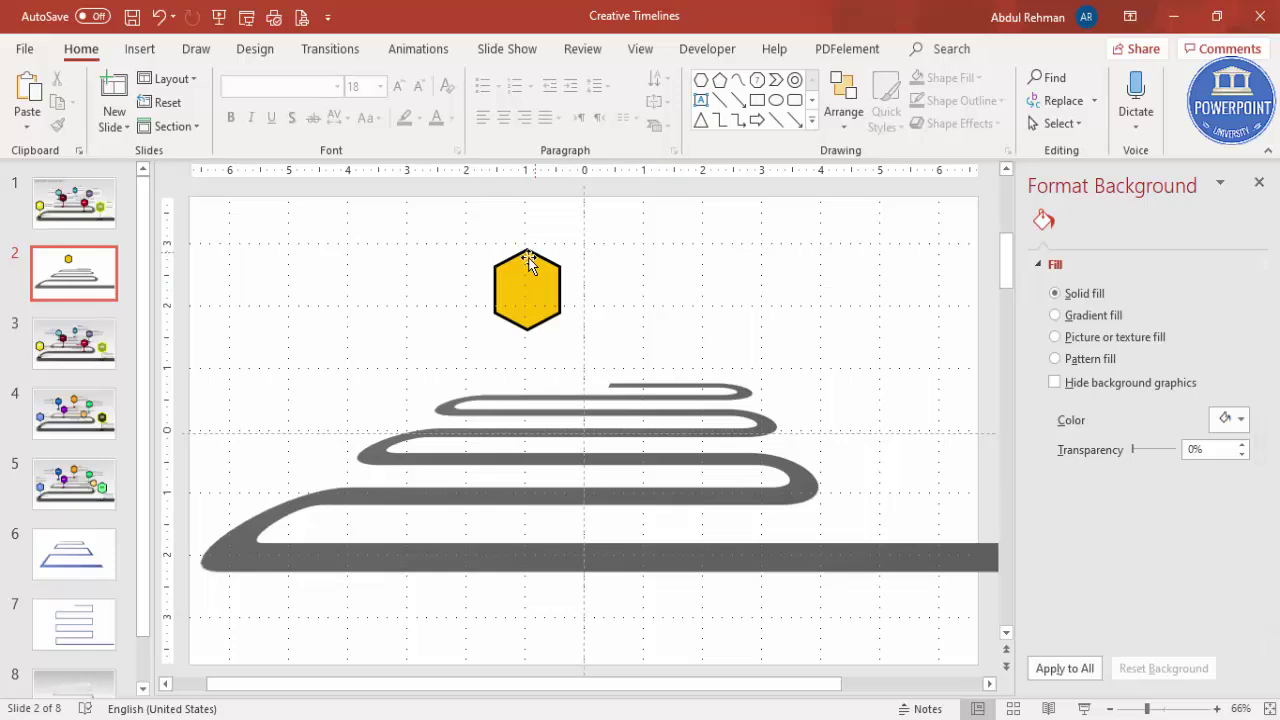
{"action": "left_click_drag", "start_coordinate": [537, 303], "coordinate": [623, 289]}
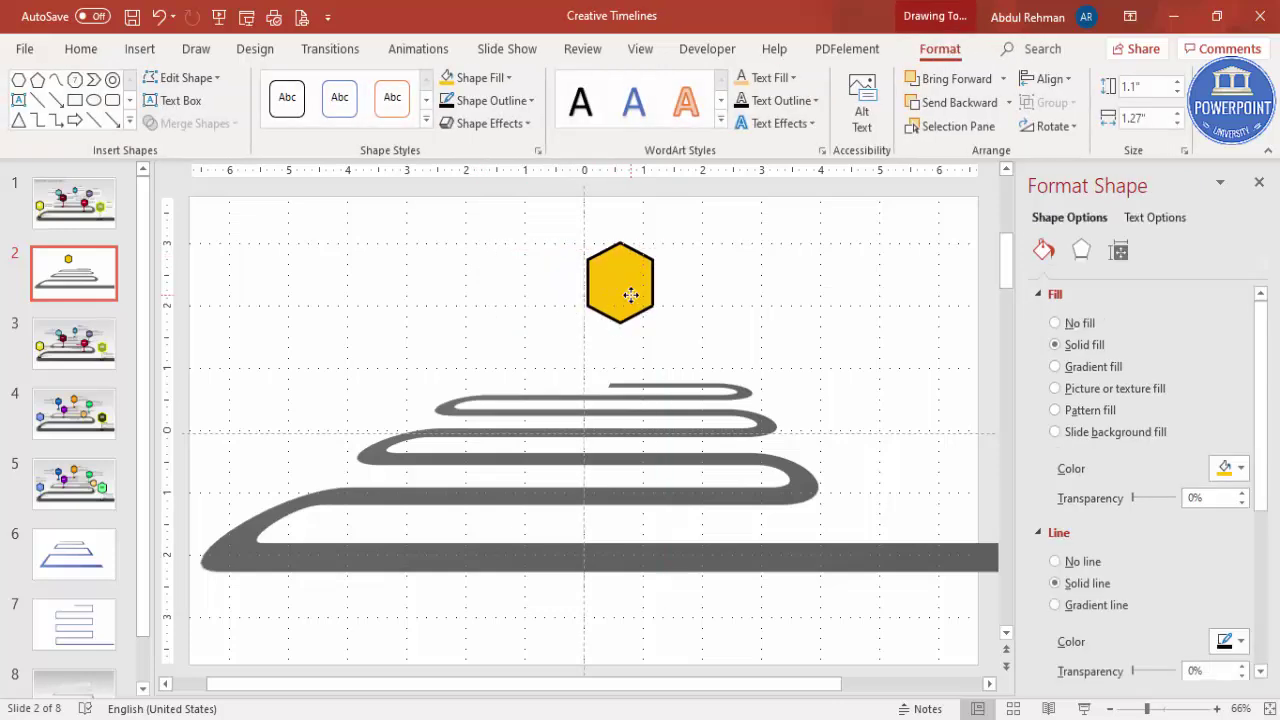
{"action": "left_click", "coordinate": [1175, 708]}
{"action": "left_click", "coordinate": [726, 453]}
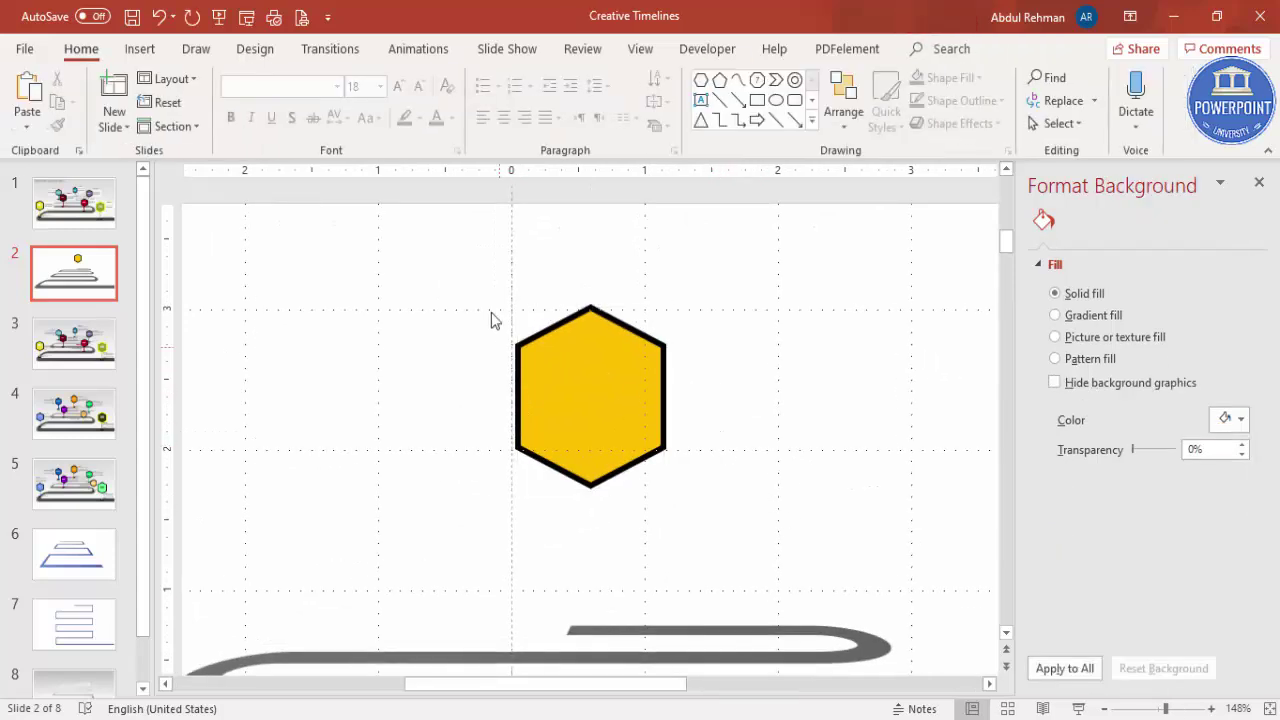
Draw a thin rectangular post from the hexagon down to the road
{"action": "left_click", "coordinate": [140, 48]}
{"action": "left_click", "coordinate": [304, 133]}
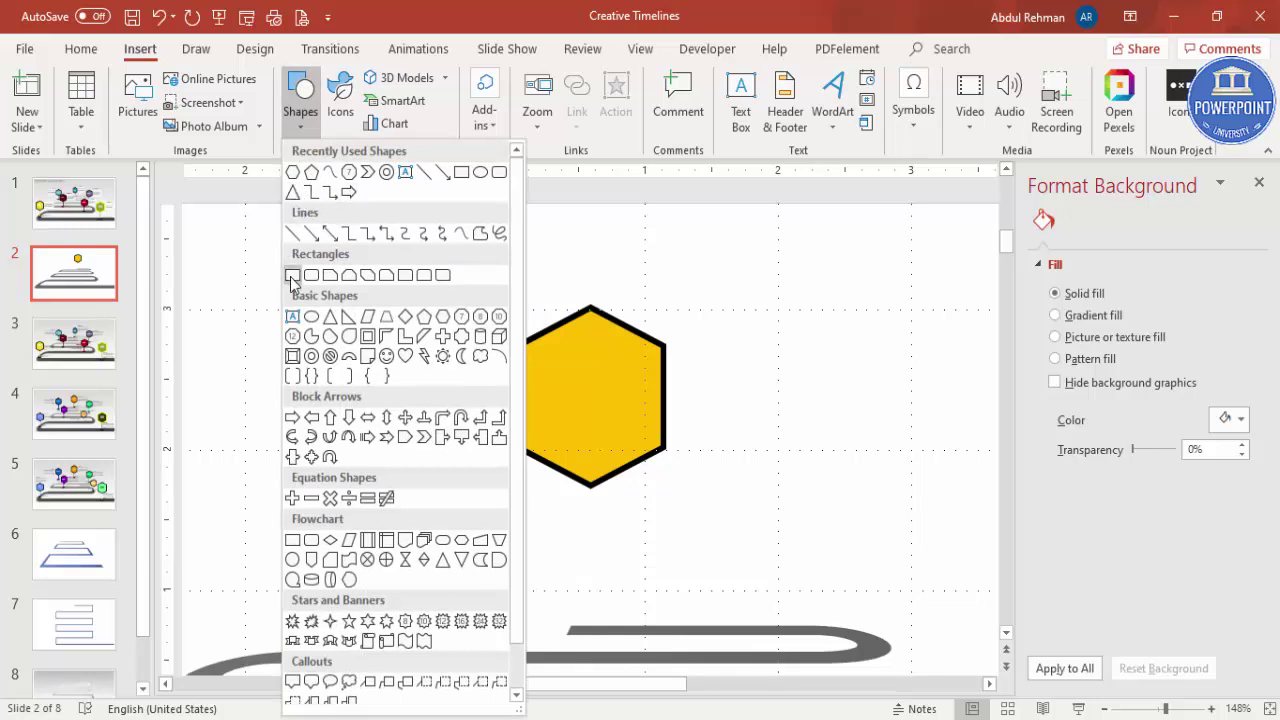
{"action": "left_click", "coordinate": [292, 276]}
{"action": "left_click_drag", "start_coordinate": [581, 476], "coordinate": [594, 612]}
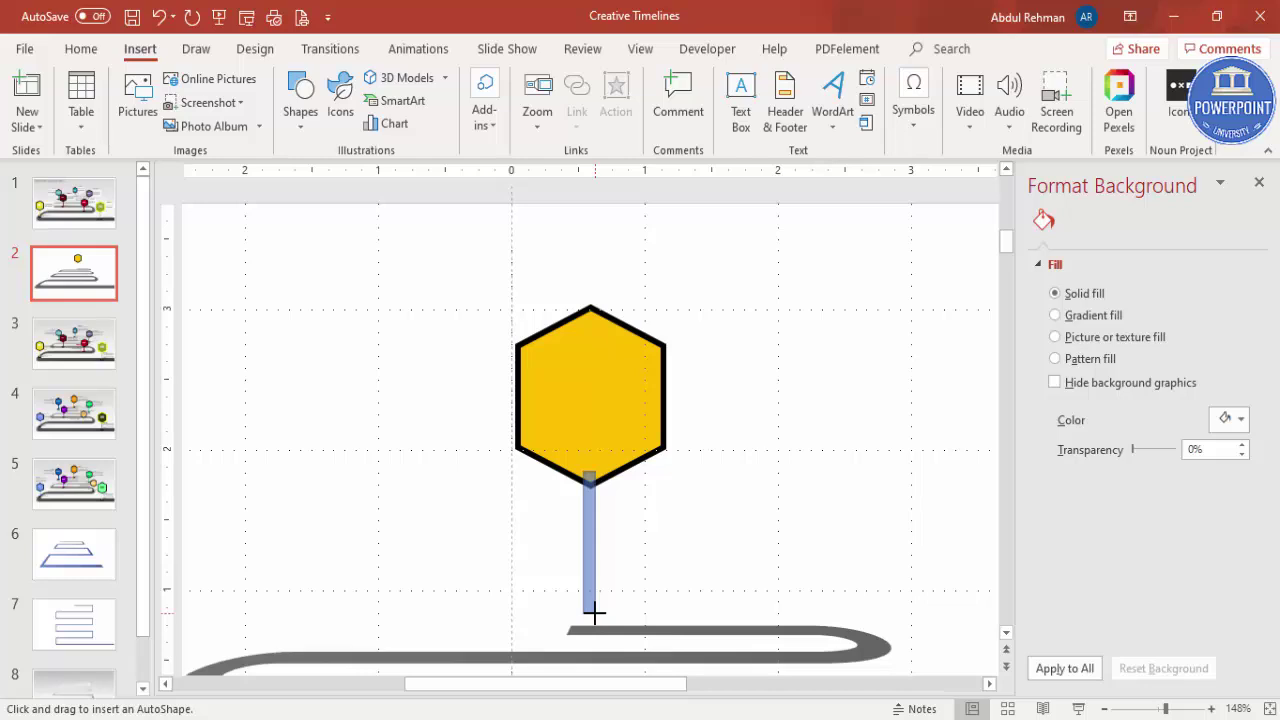
{"action": "left_click_drag", "start_coordinate": [594, 612], "coordinate": [594, 612]}
{"action": "left_click_drag", "start_coordinate": [587, 515], "coordinate": [589, 516]}
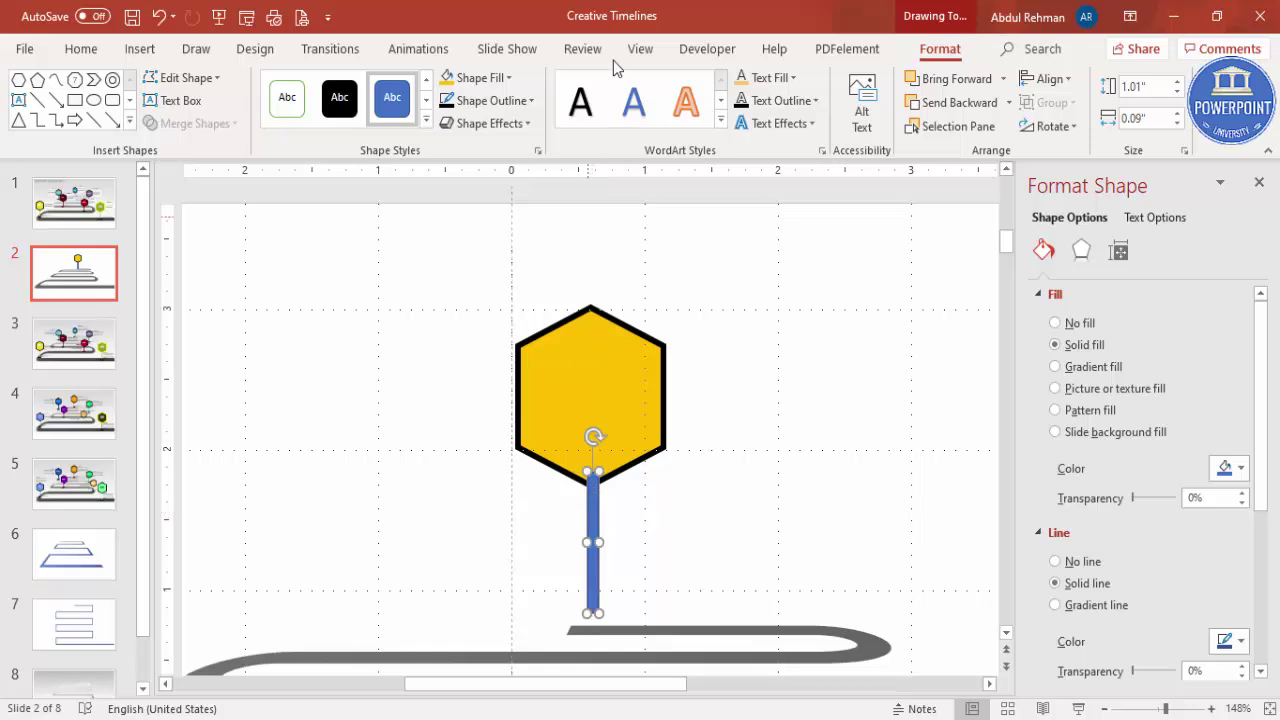
Make the post yellow with no outline, send it behind the hexagon, and centre it
{"action": "left_click", "coordinate": [447, 78]}
{"action": "left_click", "coordinate": [512, 101]}
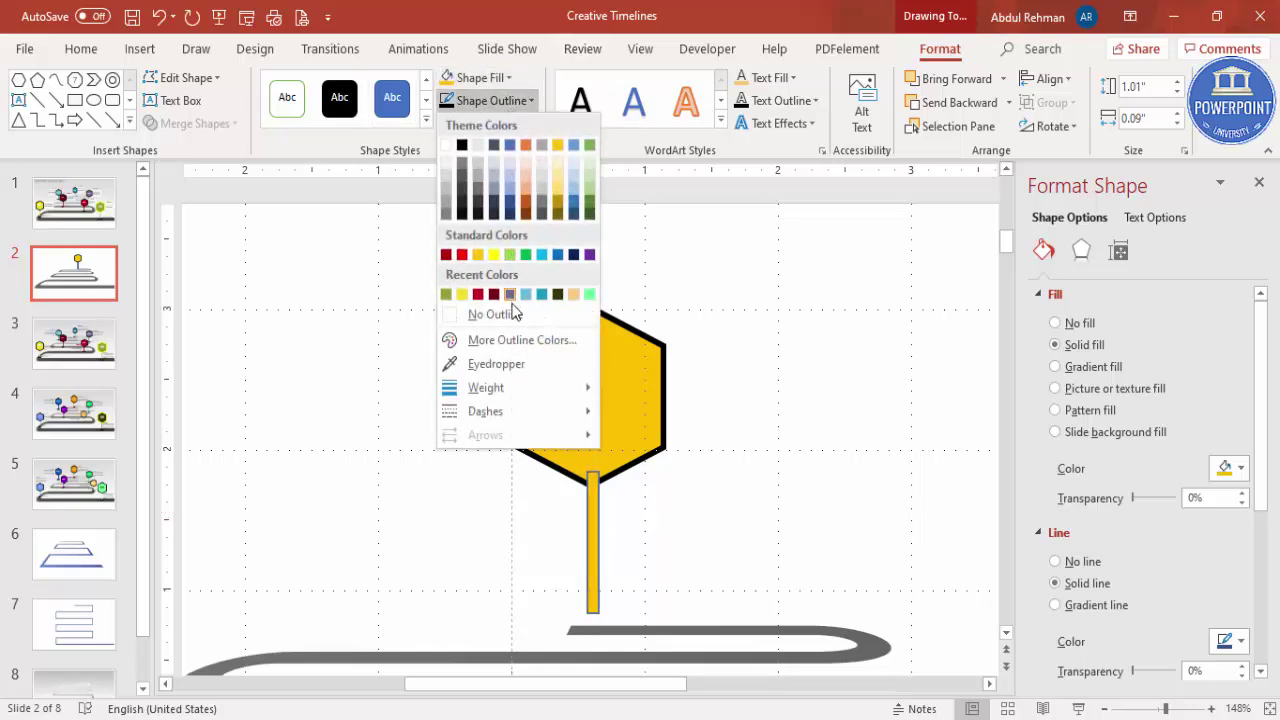
{"action": "left_click", "coordinate": [470, 312]}
{"action": "left_click", "coordinate": [975, 106]}
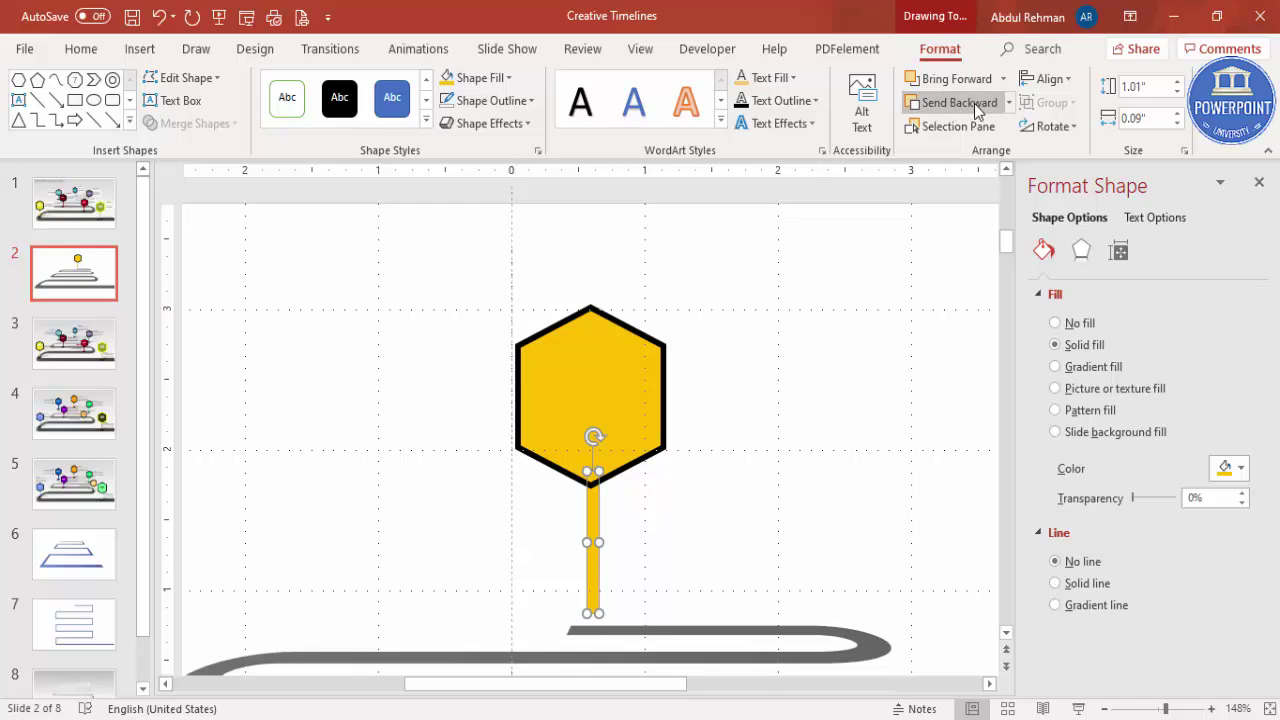
{"action": "key", "text": "ctrl+Left"}
{"action": "key", "text": "ctrl+Left"}
{"action": "key", "text": "ctrl+Left"}
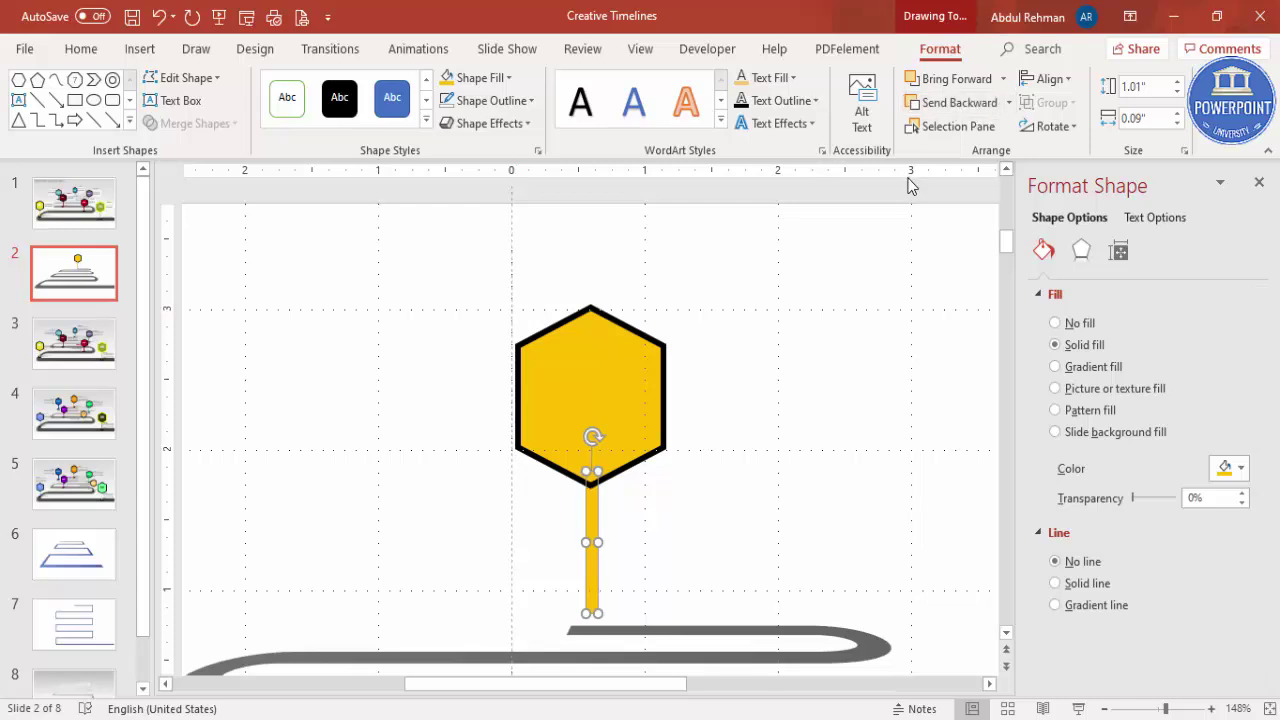
{"action": "left_click", "coordinate": [817, 363]}
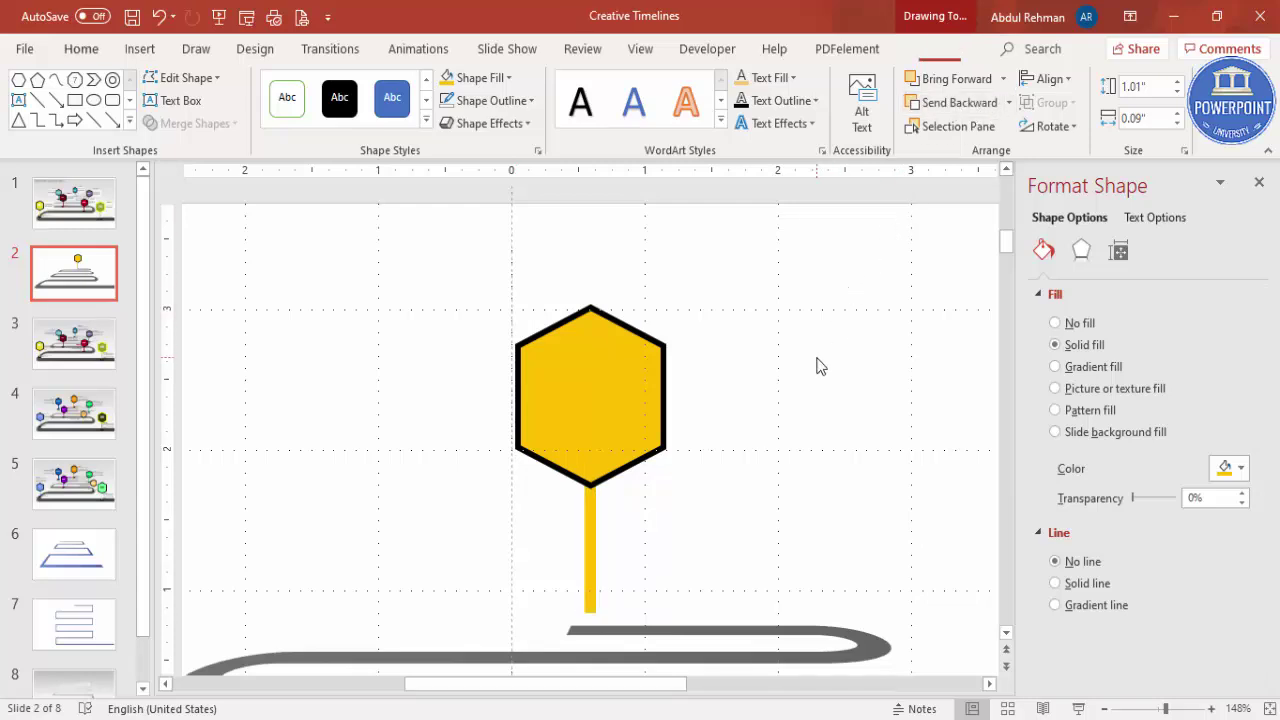
Draw a small oval under the stick, fill it black with no outline, and position it
{"action": "left_click", "coordinate": [140, 48]}
{"action": "left_click", "coordinate": [299, 105]}
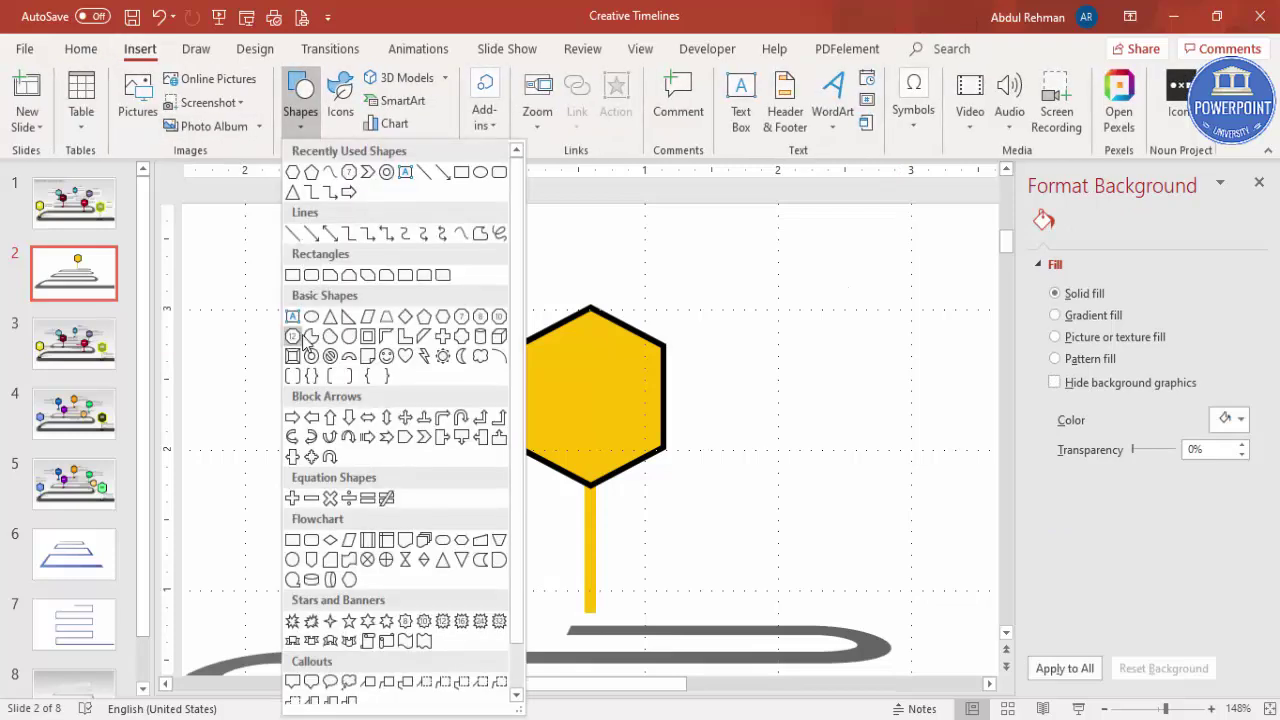
{"action": "left_click", "coordinate": [311, 317]}
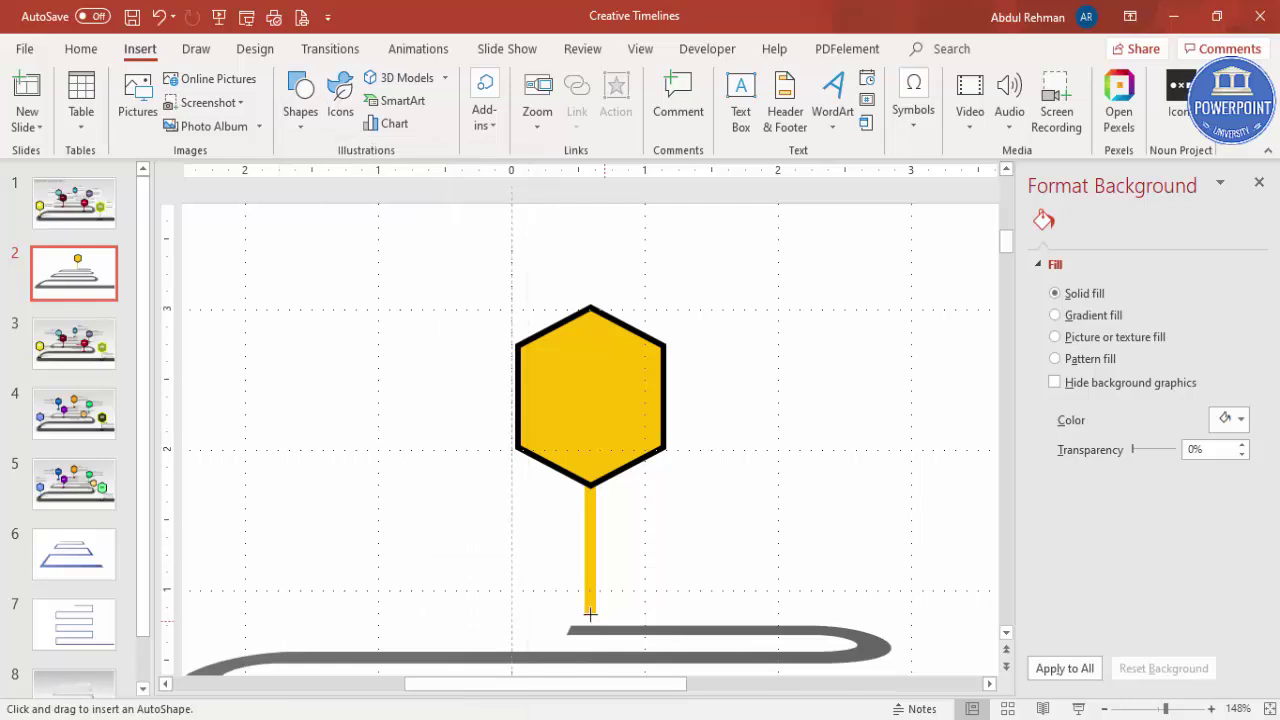
{"action": "left_click_drag", "start_coordinate": [557, 594], "coordinate": [609, 613]}
{"action": "left_click", "coordinate": [480, 78]}
{"action": "left_click", "coordinate": [461, 122]}
{"action": "left_click", "coordinate": [490, 100]}
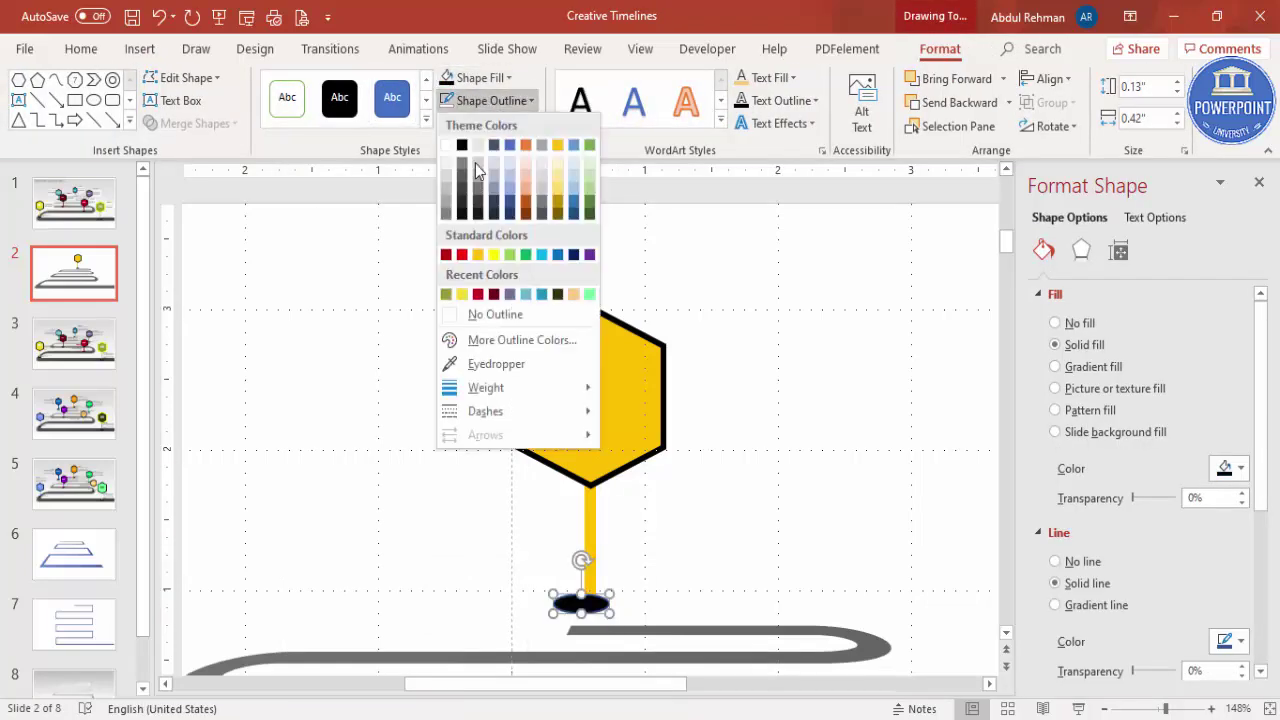
{"action": "left_click", "coordinate": [497, 316]}
{"action": "left_click_drag", "start_coordinate": [594, 607], "coordinate": [601, 610]}
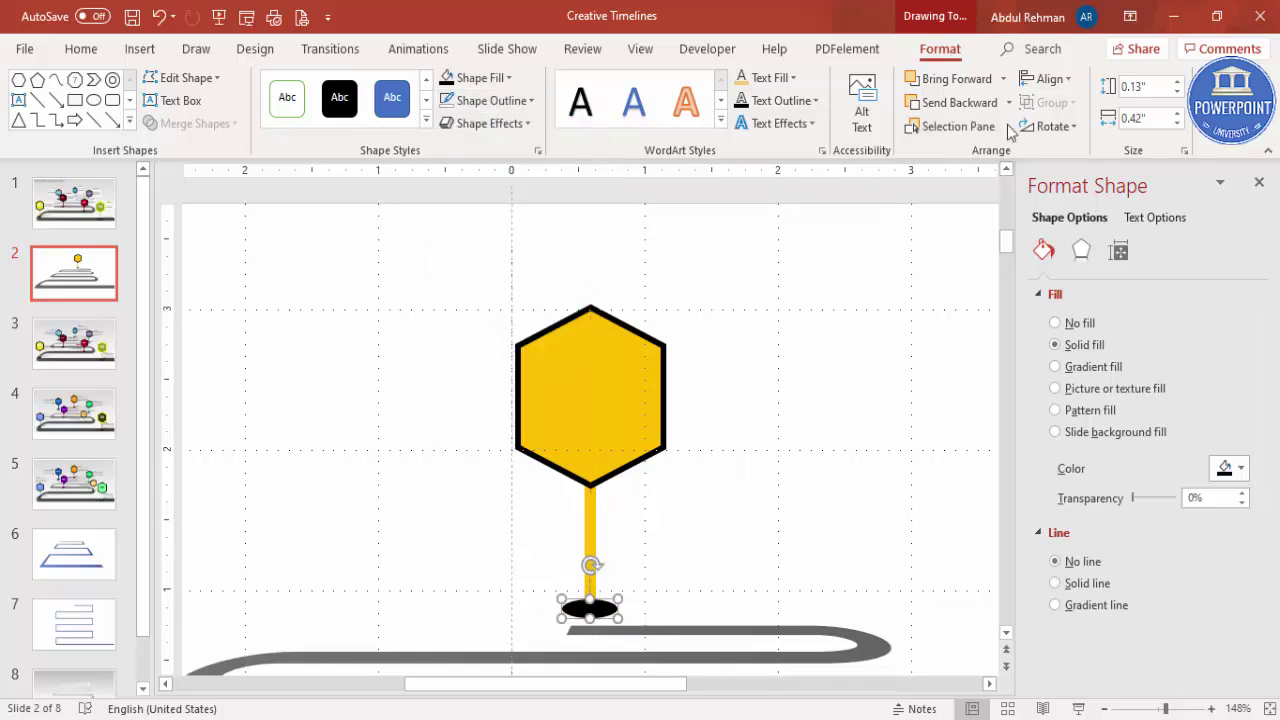
{"action": "left_click", "coordinate": [726, 463]}
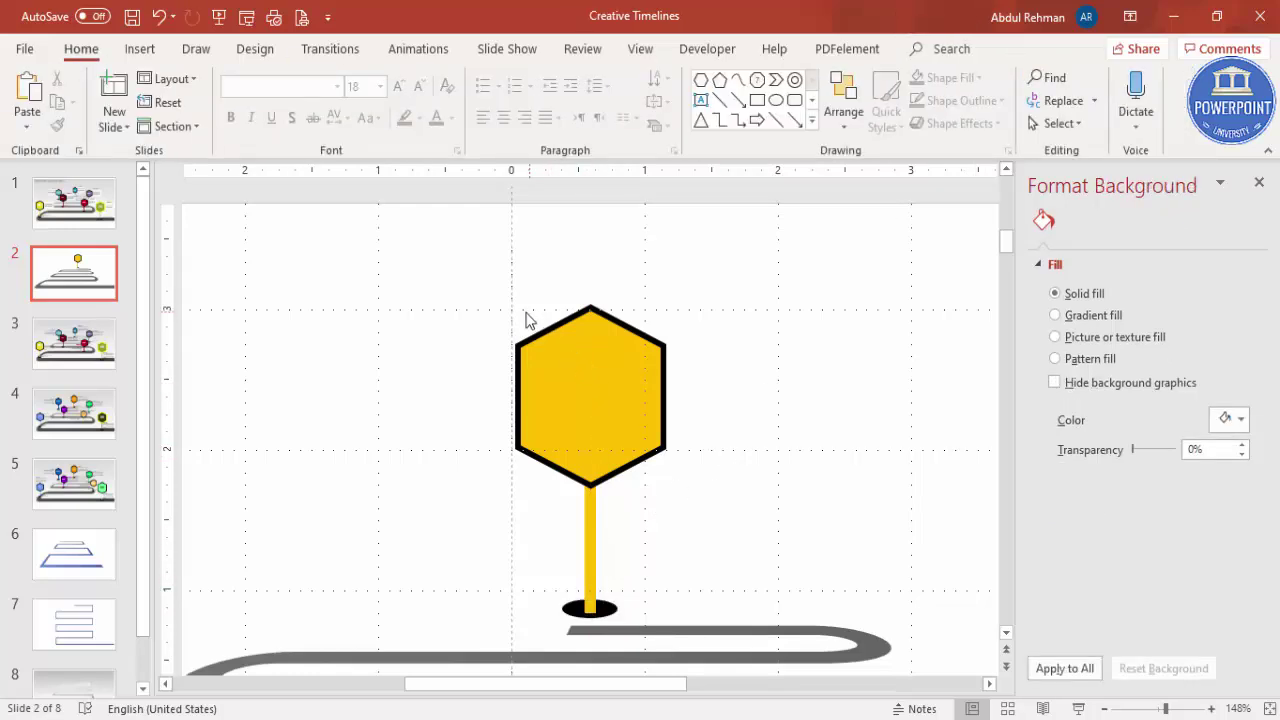
Nudge the black oval down, then group hexagon, stick and oval with Ctrl+G
{"action": "left_click", "coordinate": [613, 611]}
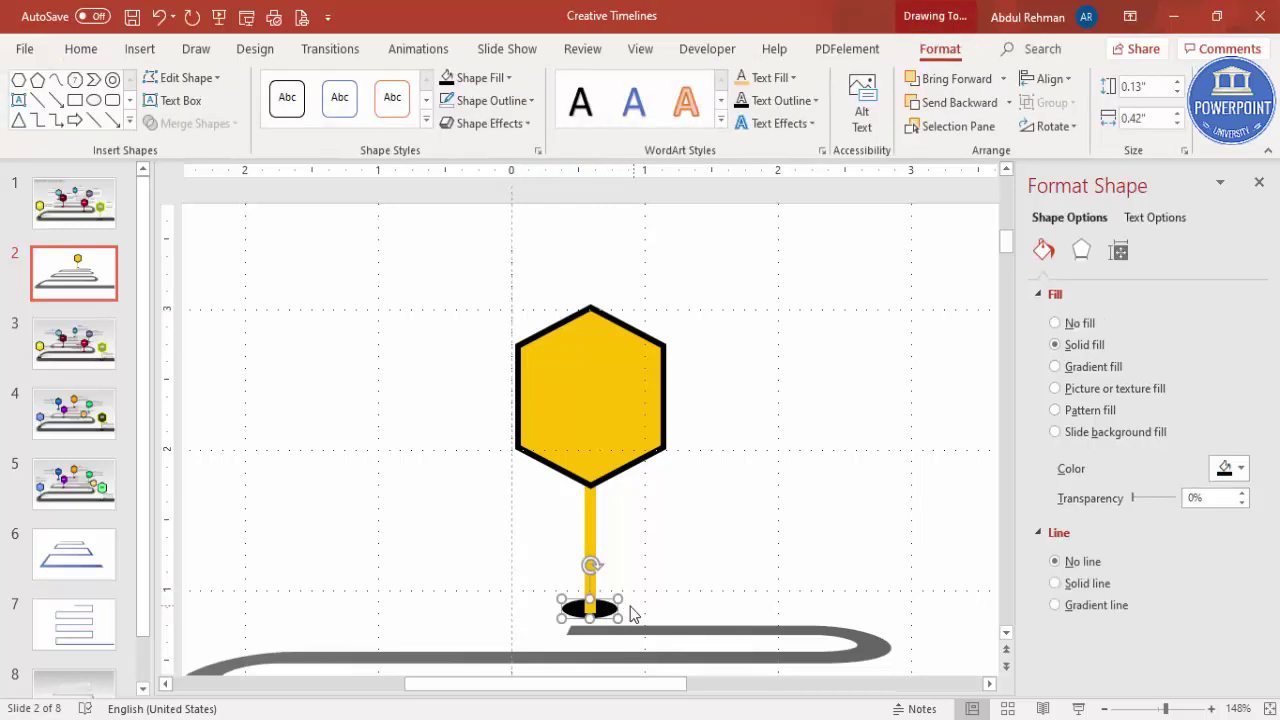
{"action": "left_click_drag", "start_coordinate": [588, 606], "coordinate": [589, 609]}
{"action": "left_click", "coordinate": [622, 561]}
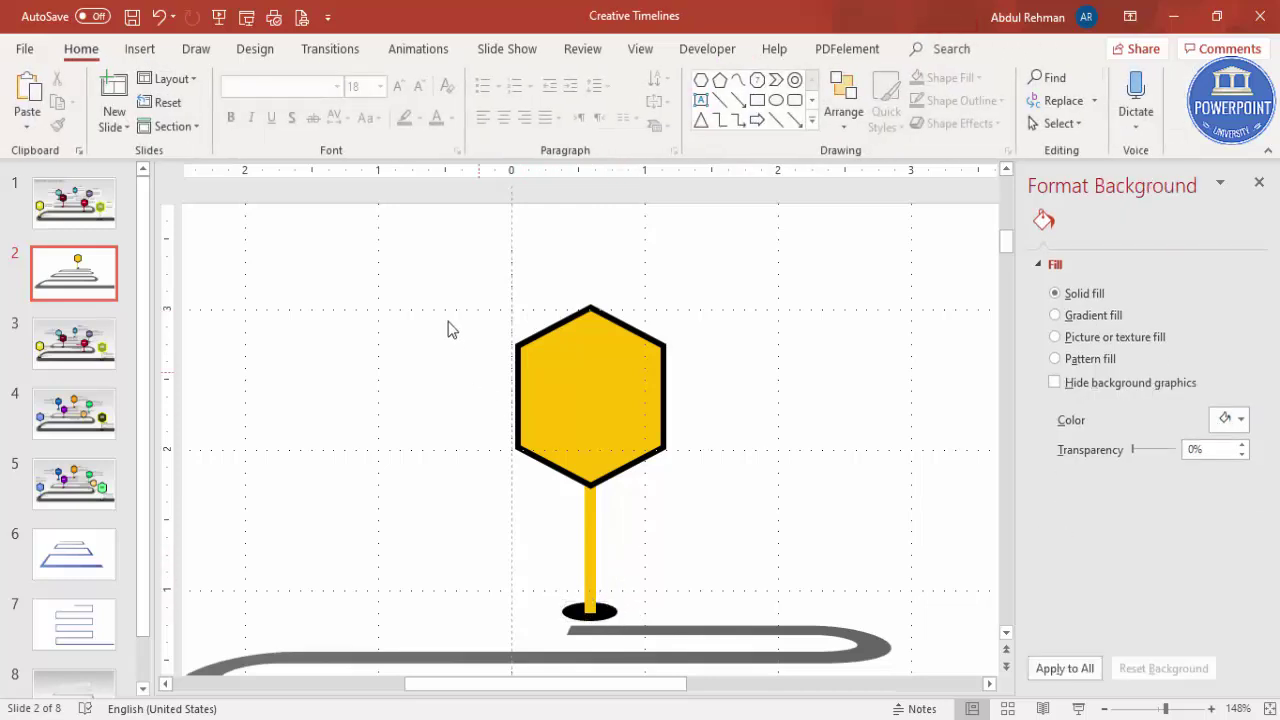
{"action": "left_click_drag", "start_coordinate": [420, 270], "coordinate": [731, 646]}
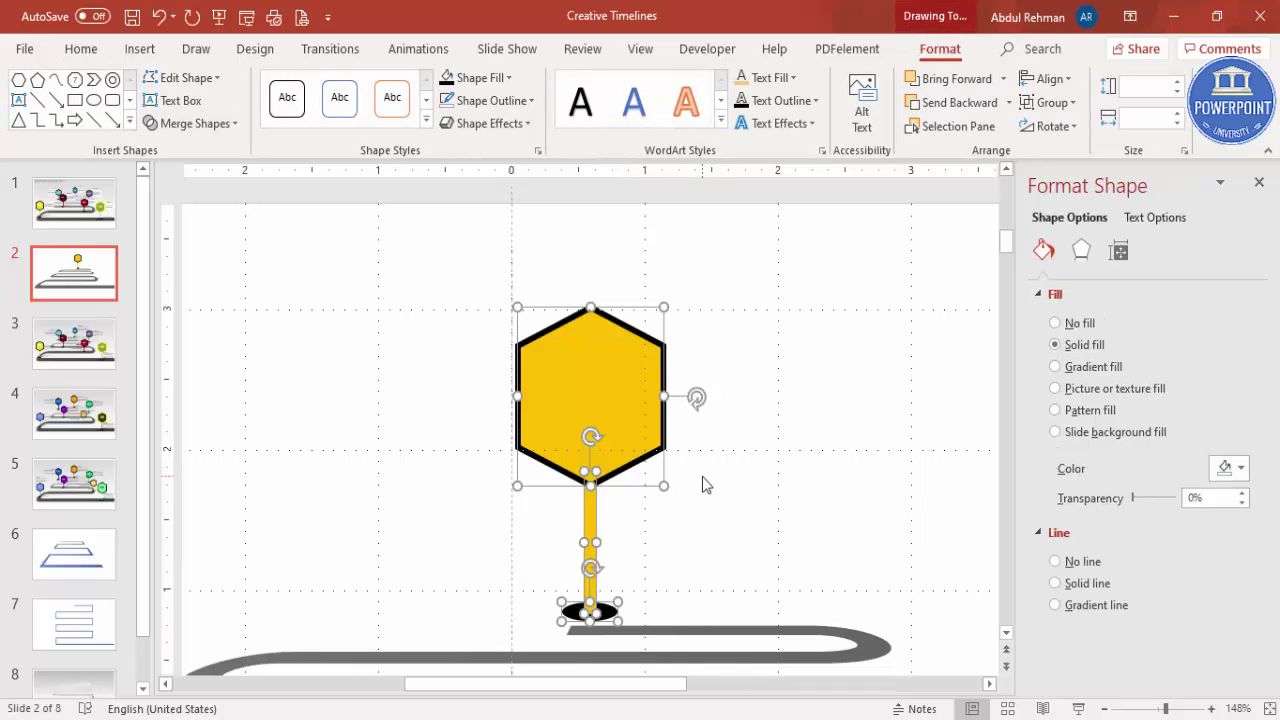
{"action": "key", "text": "ctrl+g"}
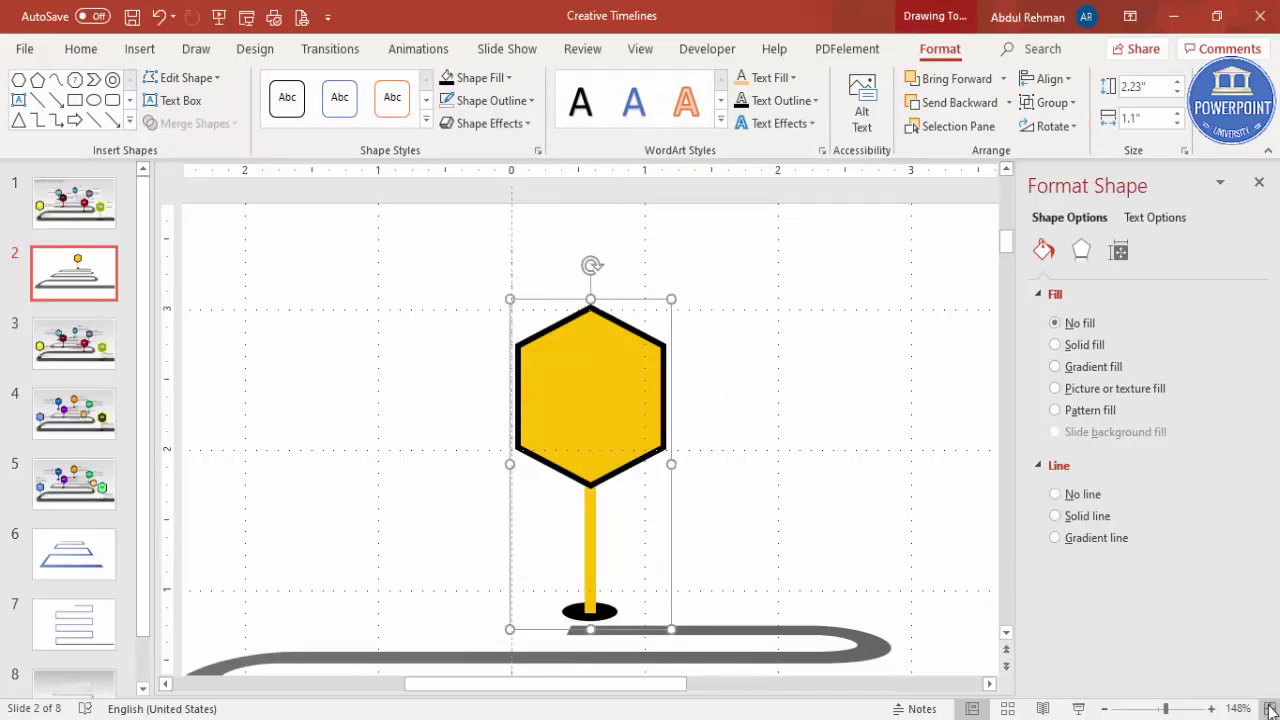
Set the signpost group on the road's top end and turn off slide gridlines
{"action": "scroll", "coordinate": [494, 380], "scroll_direction": "down", "scroll_amount": 8}
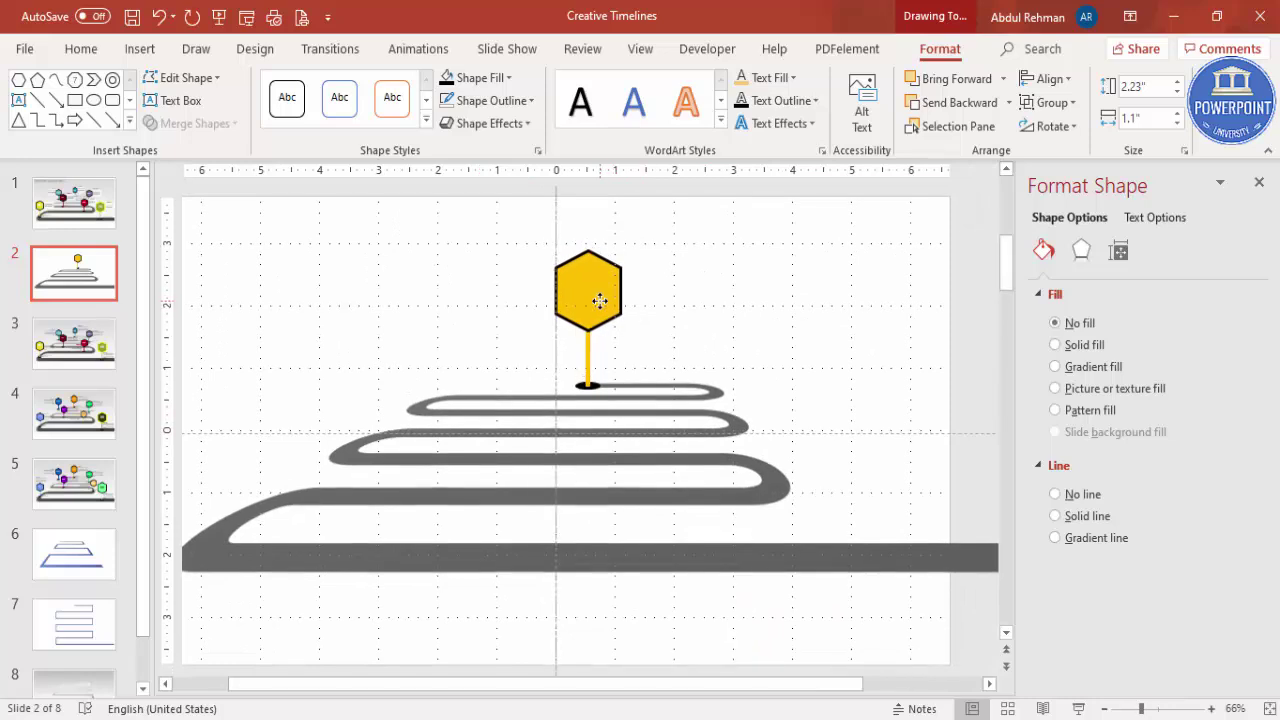
{"action": "left_click_drag", "start_coordinate": [613, 297], "coordinate": [610, 305]}
{"action": "left_click", "coordinate": [632, 285]}
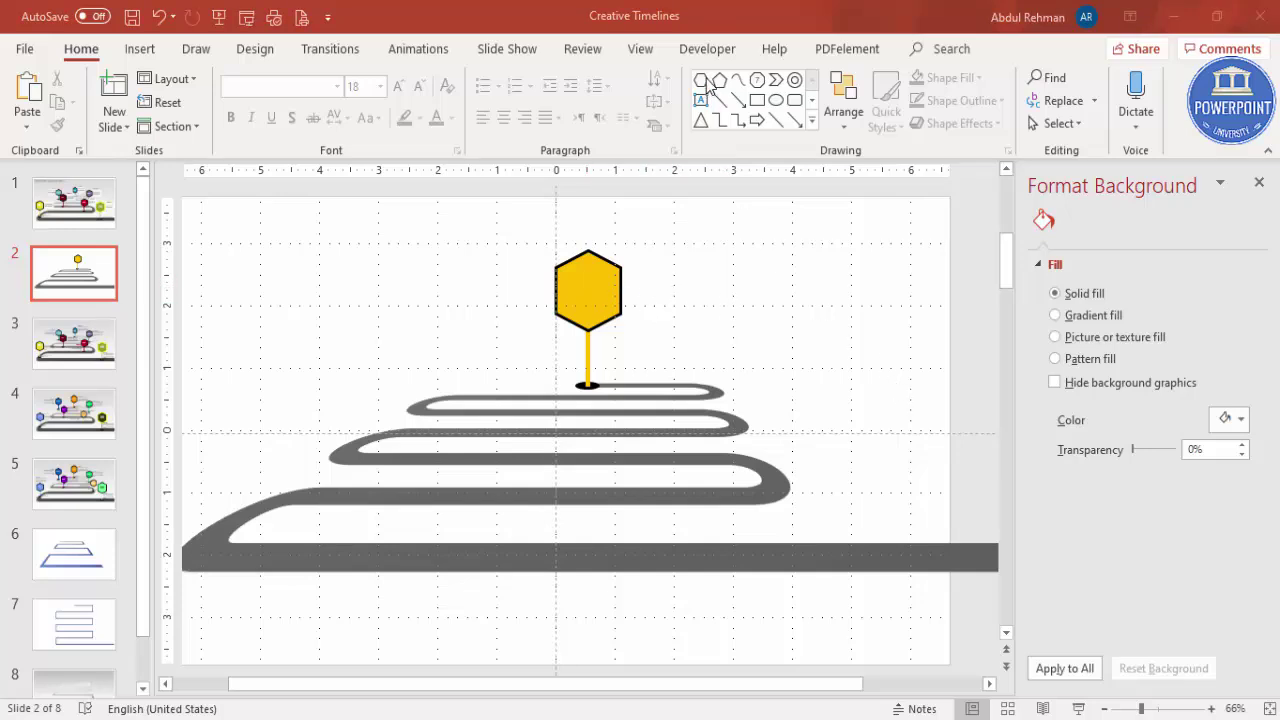
{"action": "left_click", "coordinate": [656, 51]}
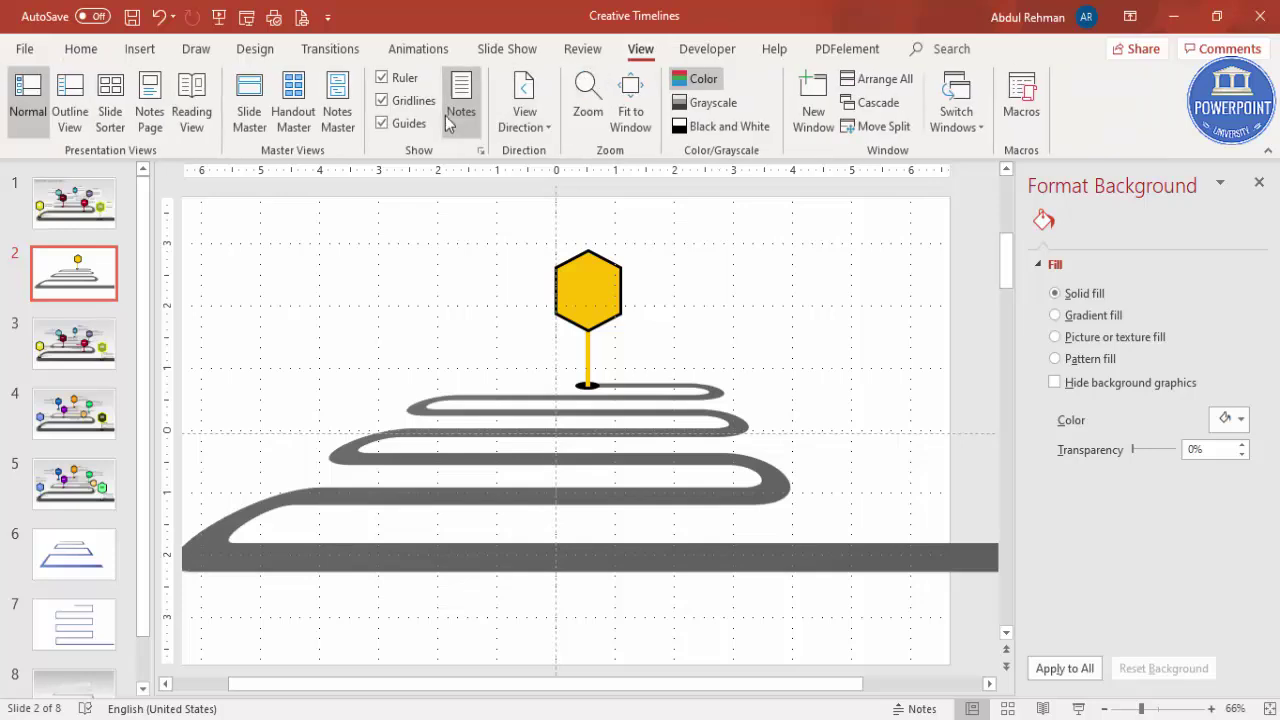
{"action": "left_click", "coordinate": [381, 100]}
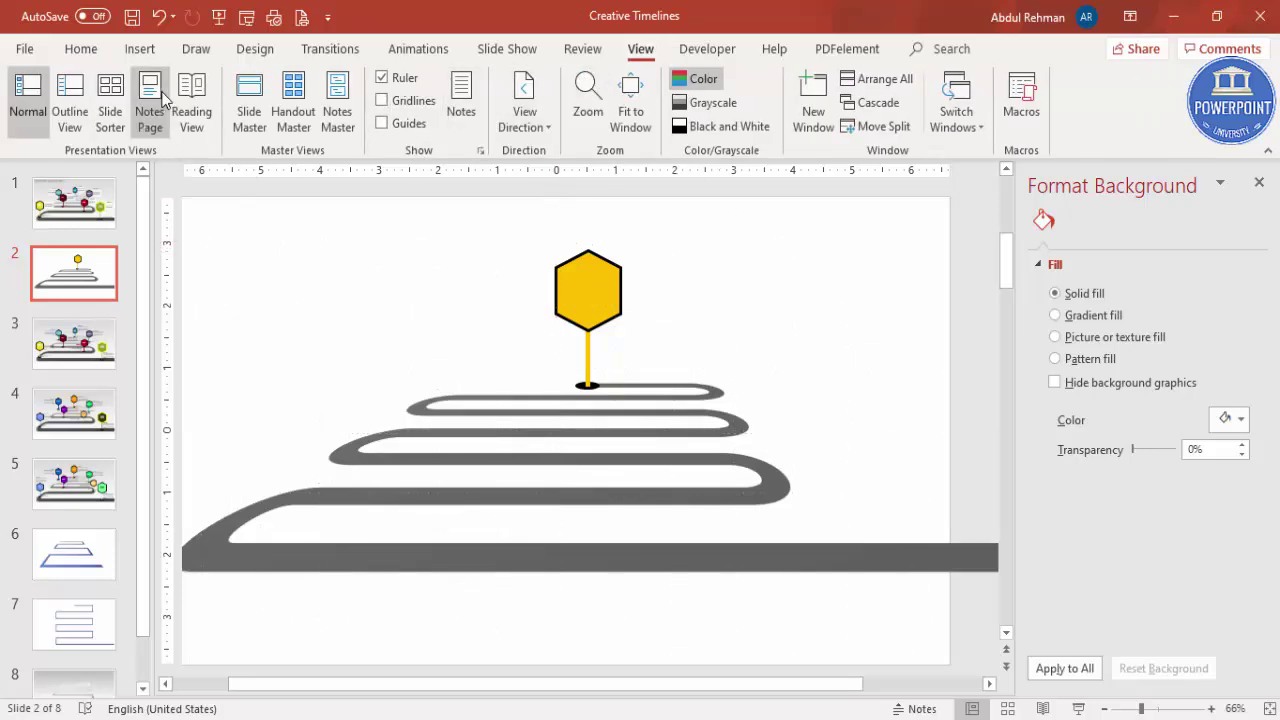
Add a centred '1995' text box and move it onto the yellow hexagon
{"action": "left_click", "coordinate": [138, 52]}
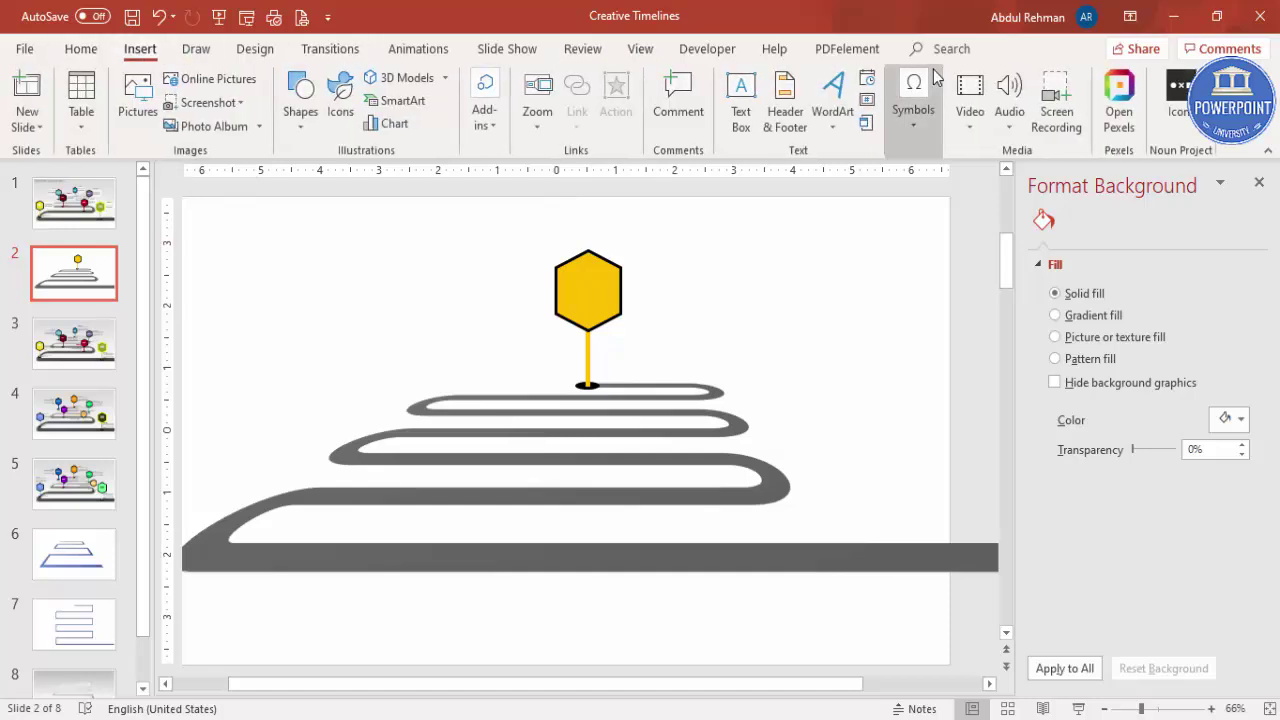
{"action": "left_click", "coordinate": [740, 108]}
{"action": "left_click_drag", "start_coordinate": [687, 241], "coordinate": [779, 281]}
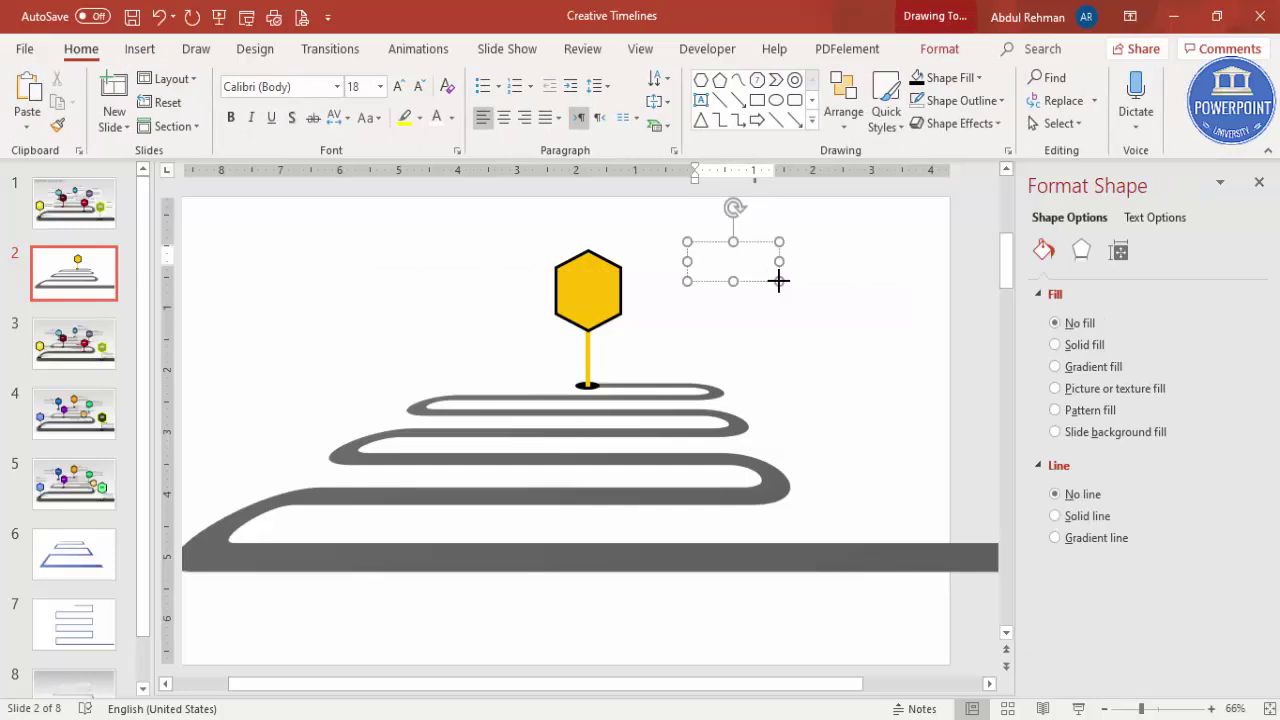
{"action": "type", "text": "1995"}
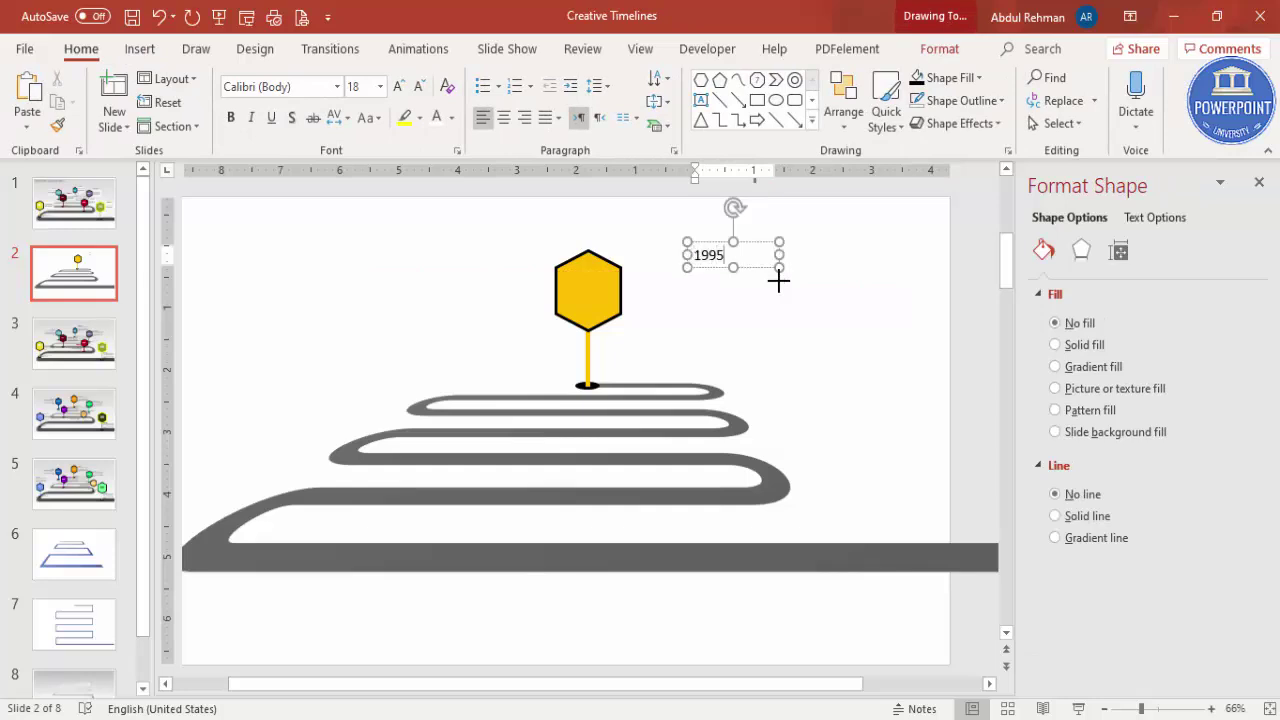
{"action": "left_click", "coordinate": [718, 240]}
{"action": "left_click", "coordinate": [501, 121]}
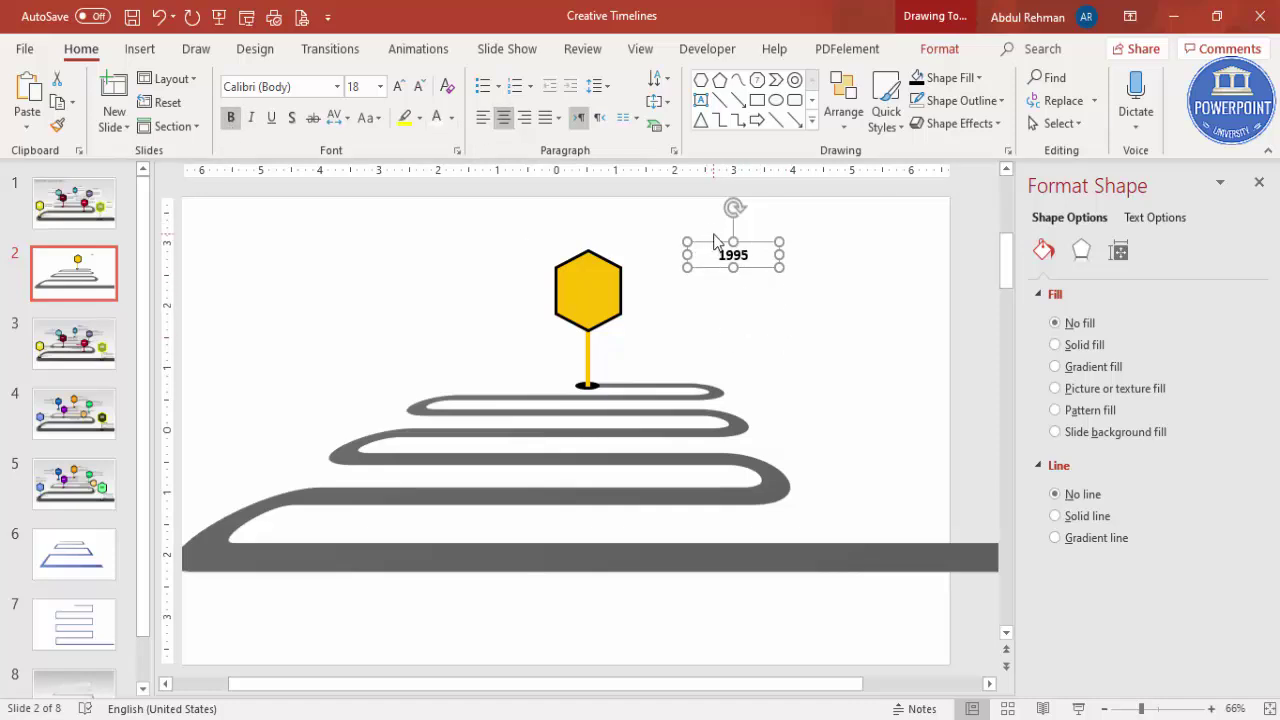
{"action": "left_click_drag", "start_coordinate": [717, 240], "coordinate": [576, 283]}
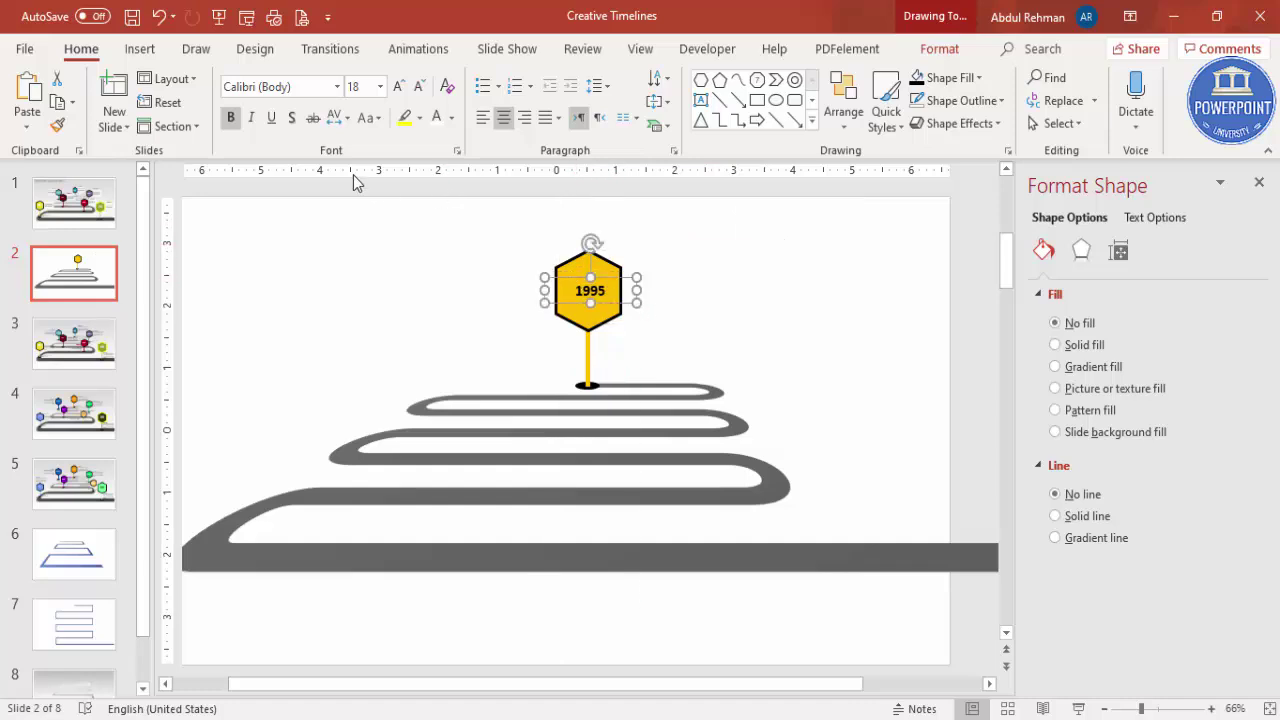
Enlarge the 1995 label to 28 pt, colour it white, and trim its box
{"action": "left_click", "coordinate": [398, 86]}
{"action": "left_click", "coordinate": [398, 86]}
{"action": "left_click", "coordinate": [399, 88]}
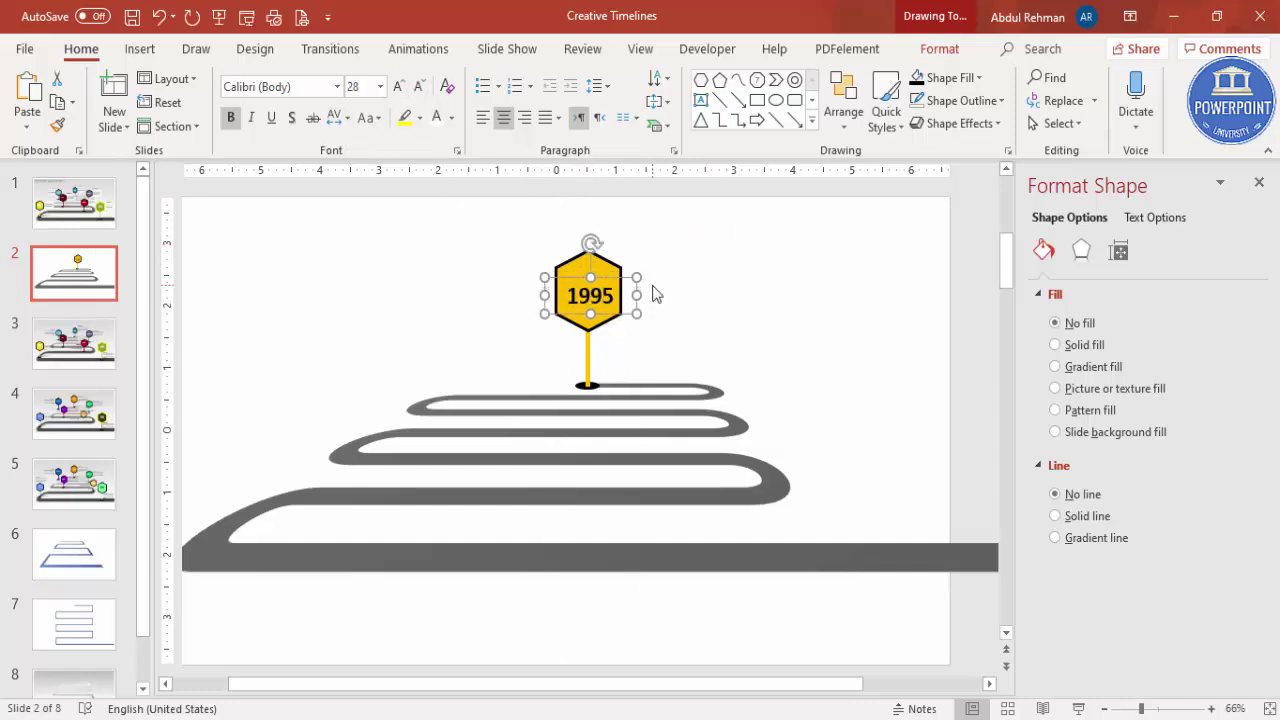
{"action": "key", "text": "Up"}
{"action": "key", "text": "Up"}
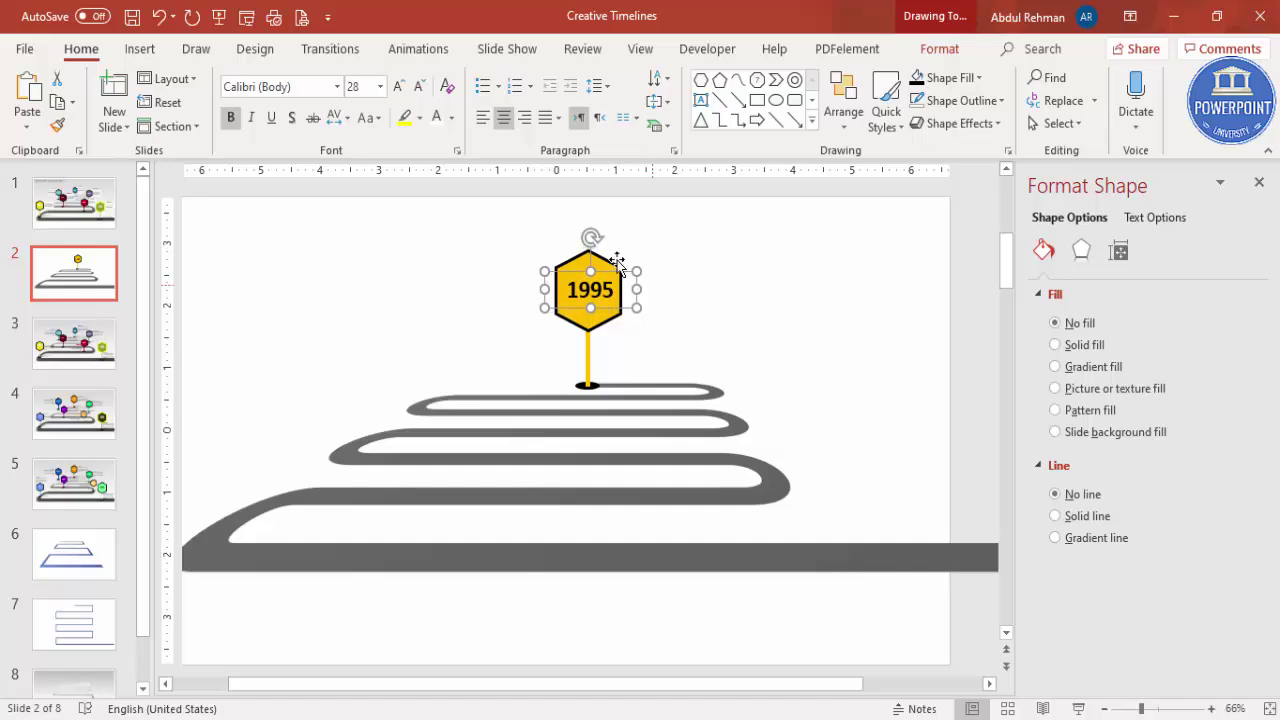
{"action": "left_click", "coordinate": [437, 117]}
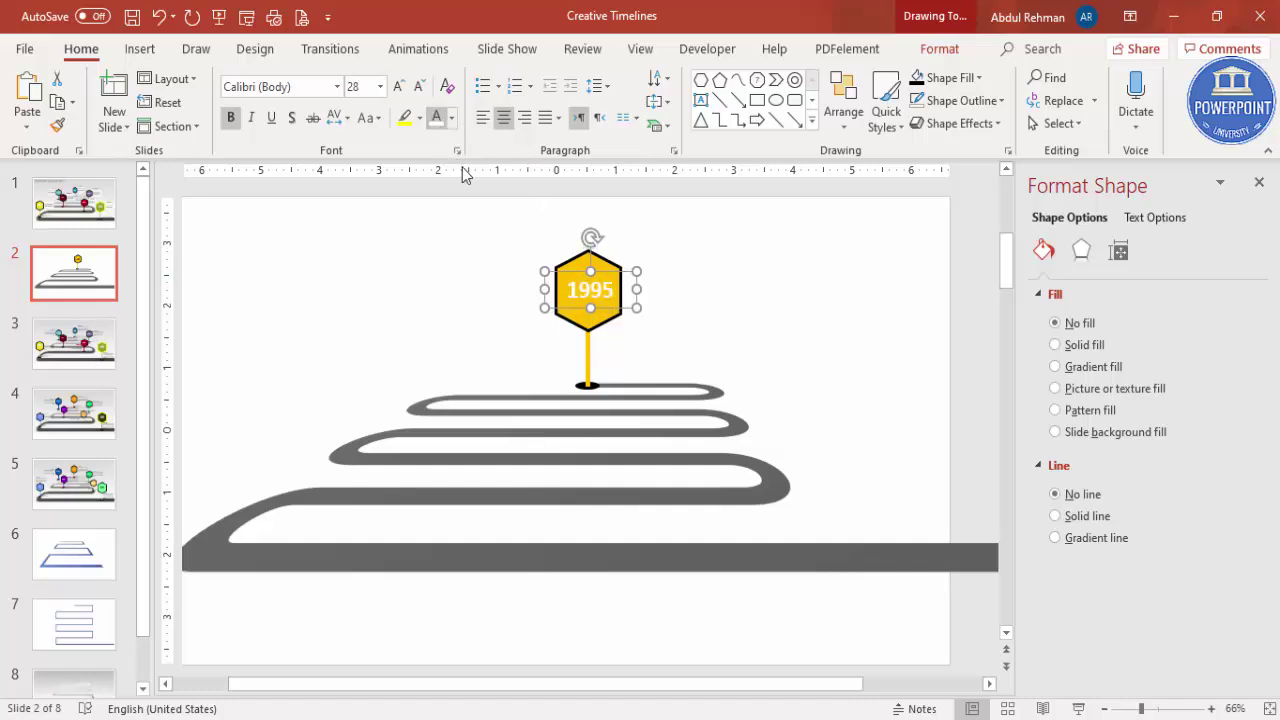
{"action": "left_click_drag", "start_coordinate": [550, 289], "coordinate": [558, 289]}
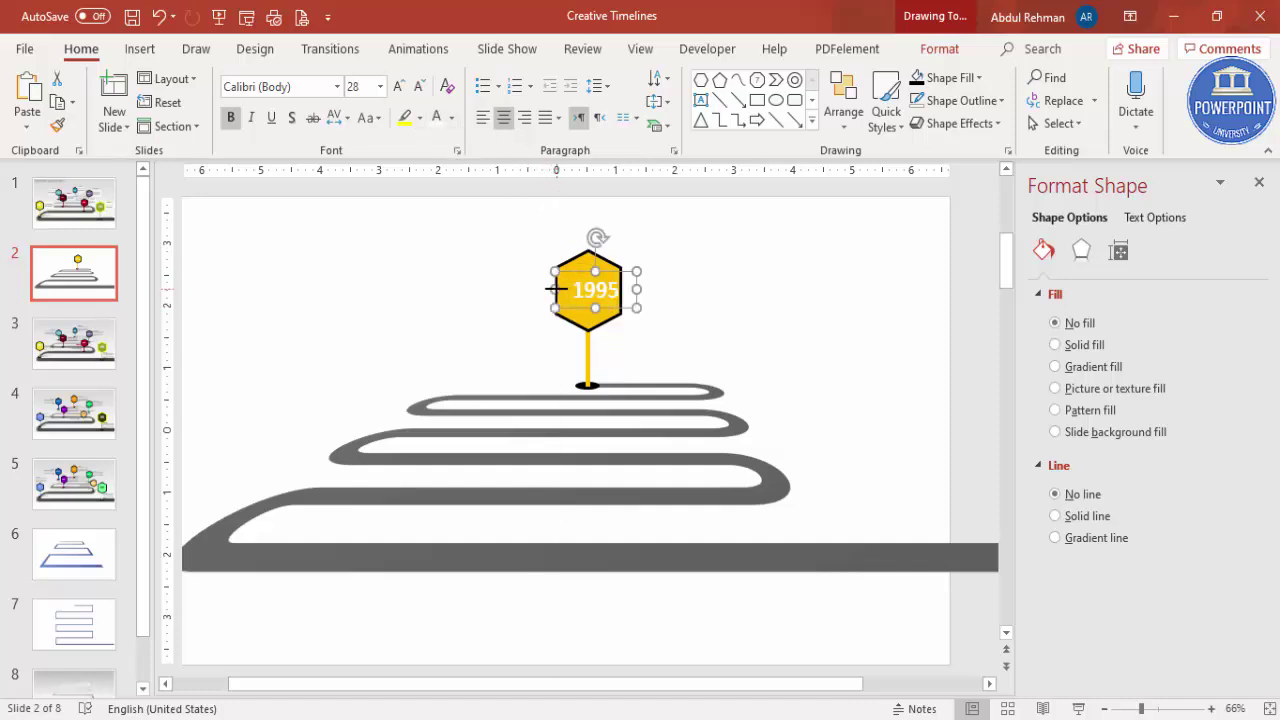
{"action": "left_click_drag", "start_coordinate": [638, 290], "coordinate": [624, 290]}
{"action": "left_click", "coordinate": [663, 289]}
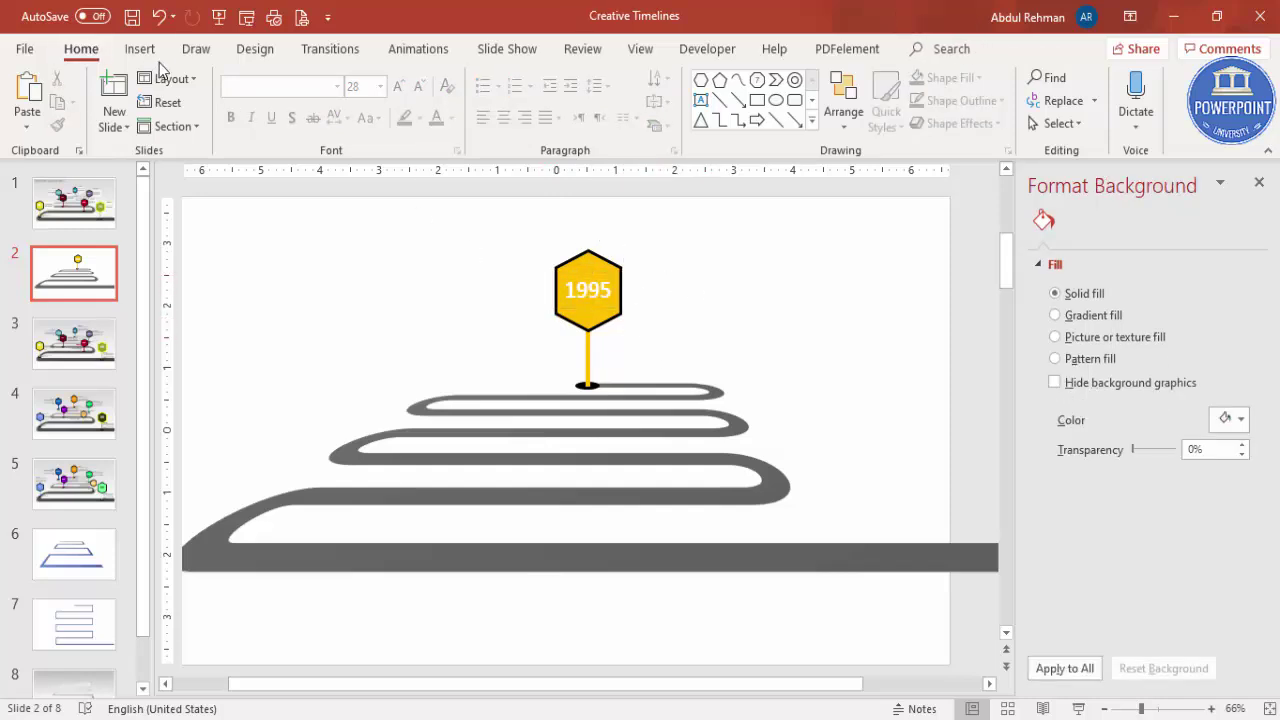
Add a two-line 'Add your detail text here' caption at 12 pt beside the hexagon
{"action": "left_click", "coordinate": [140, 48]}
{"action": "left_click", "coordinate": [741, 100]}
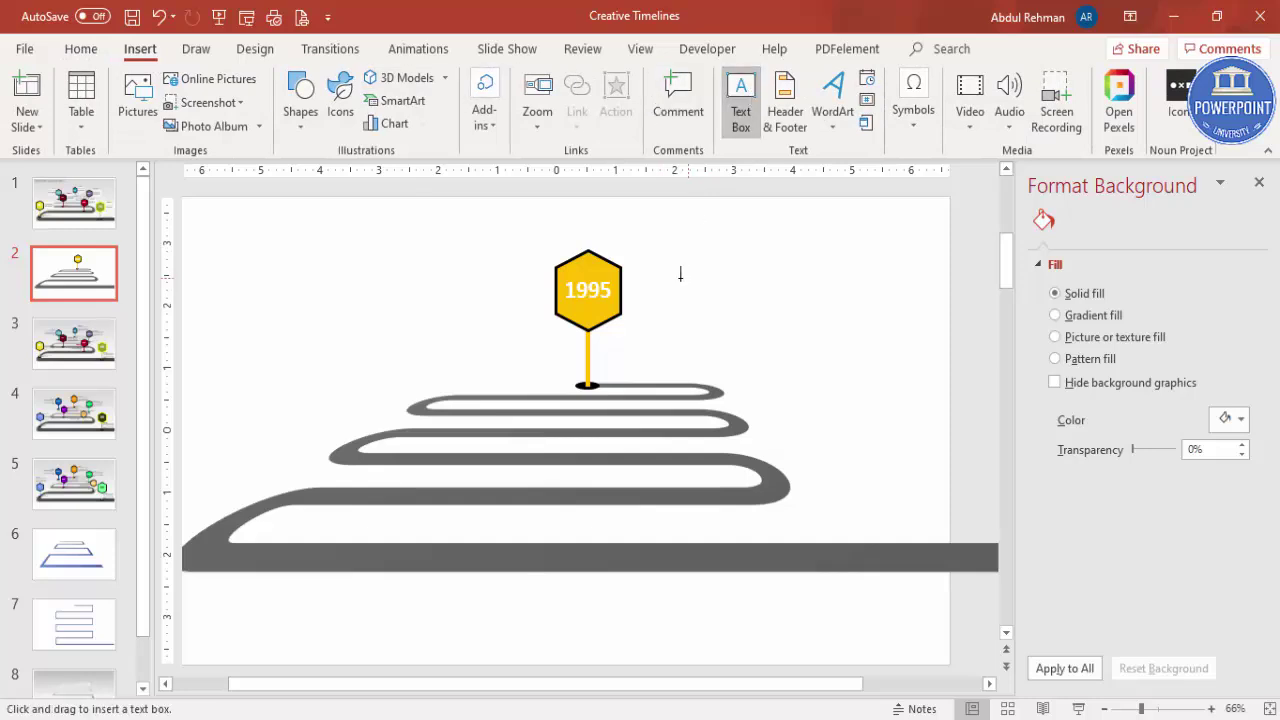
{"action": "left_click_drag", "start_coordinate": [633, 273], "coordinate": [771, 335]}
{"action": "type", "text": "Add your detai"}
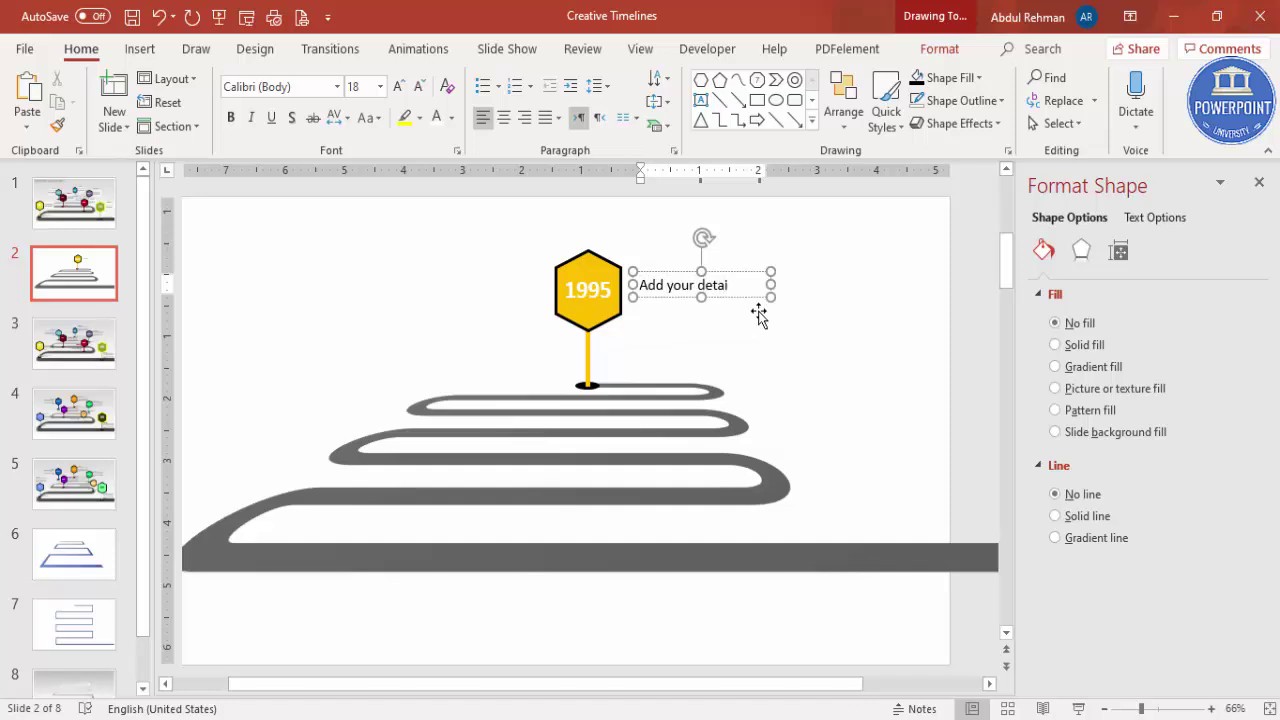
{"action": "type", "text": "l text"}
{"action": "key", "text": "Return"}
{"action": "type", "text": "here"}
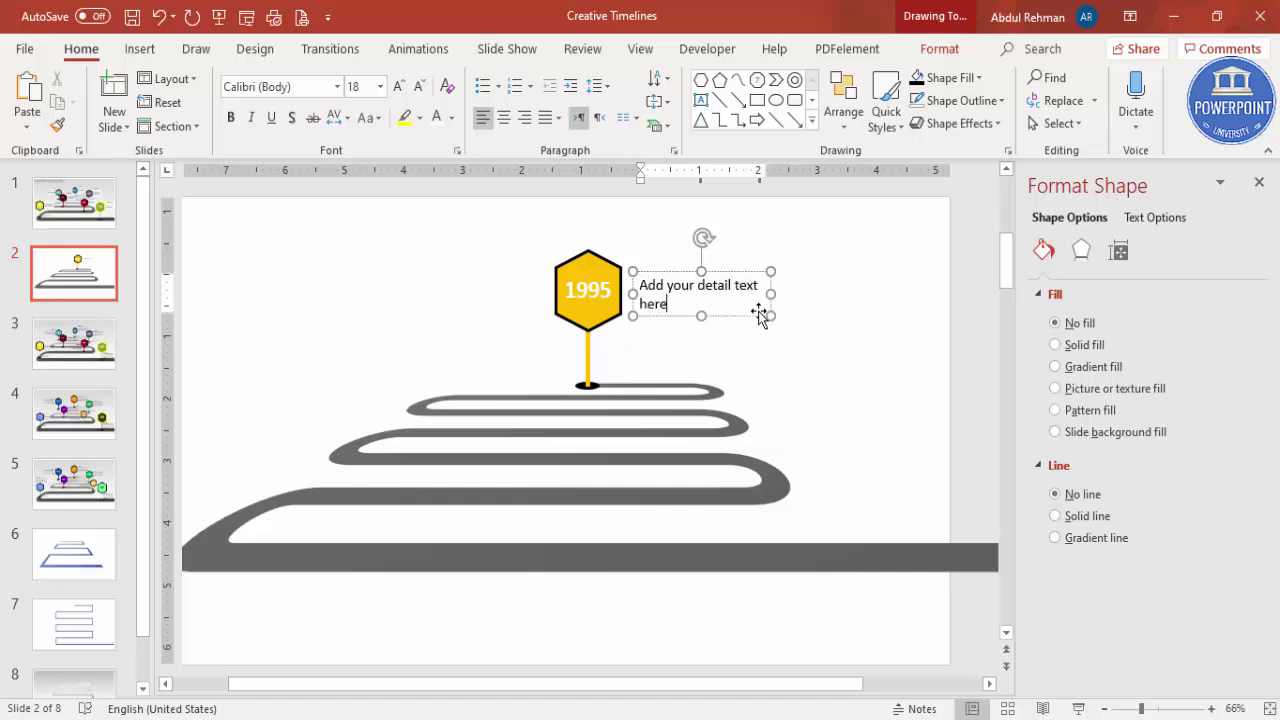
{"action": "left_click", "coordinate": [686, 272]}
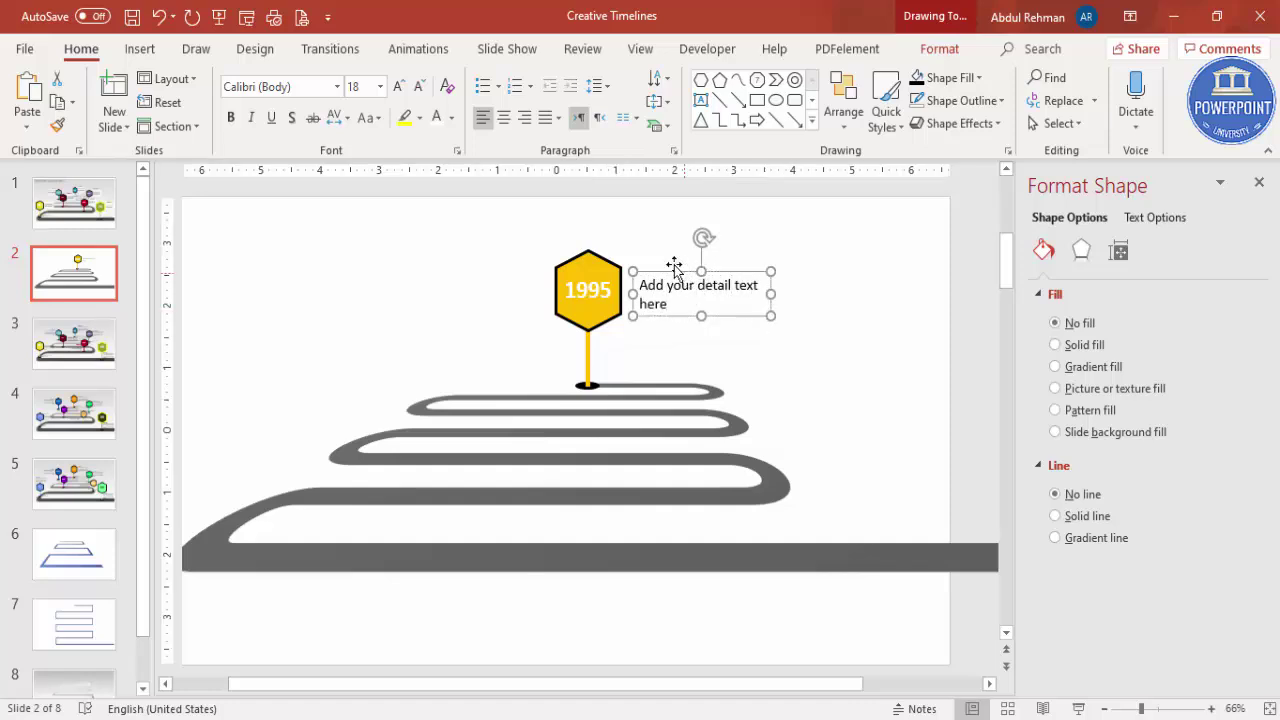
{"action": "left_click", "coordinate": [418, 90]}
{"action": "left_click", "coordinate": [418, 90]}
{"action": "left_click", "coordinate": [418, 90]}
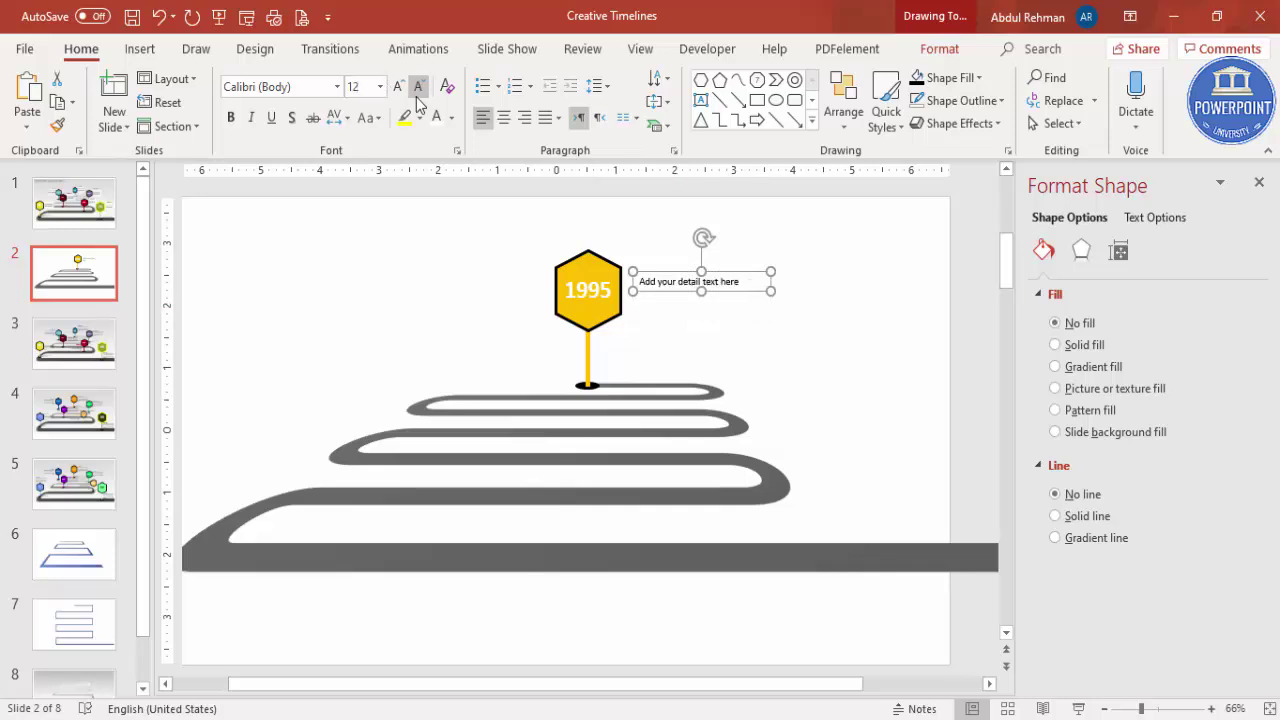
{"action": "left_click_drag", "start_coordinate": [724, 294], "coordinate": [689, 274]}
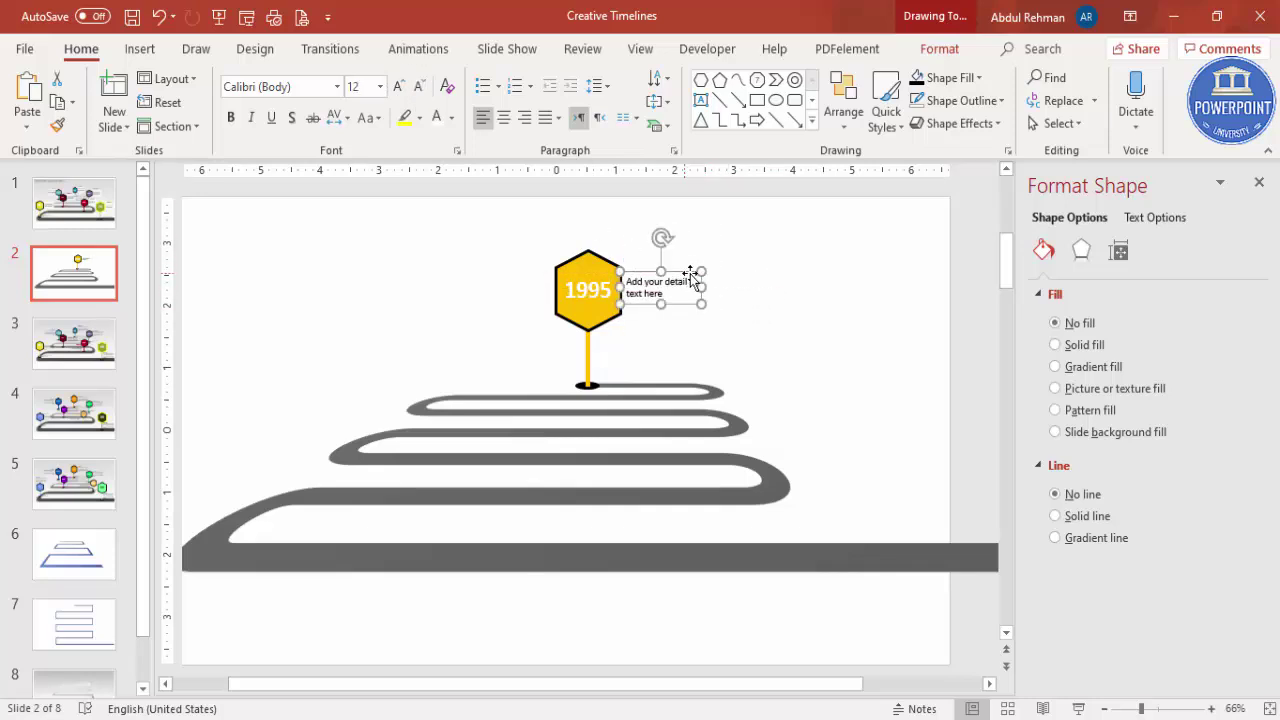
{"action": "left_click", "coordinate": [785, 265]}
Group the 1995 signpost with its caption and duplicate the group
{"action": "mouse_move", "coordinate": [483, 207]}
{"action": "left_mouse_down"}
{"action": "mouse_move", "coordinate": [680, 420]}
{"action": "mouse_move", "coordinate": [690, 400]}
{"action": "left_mouse_up"}
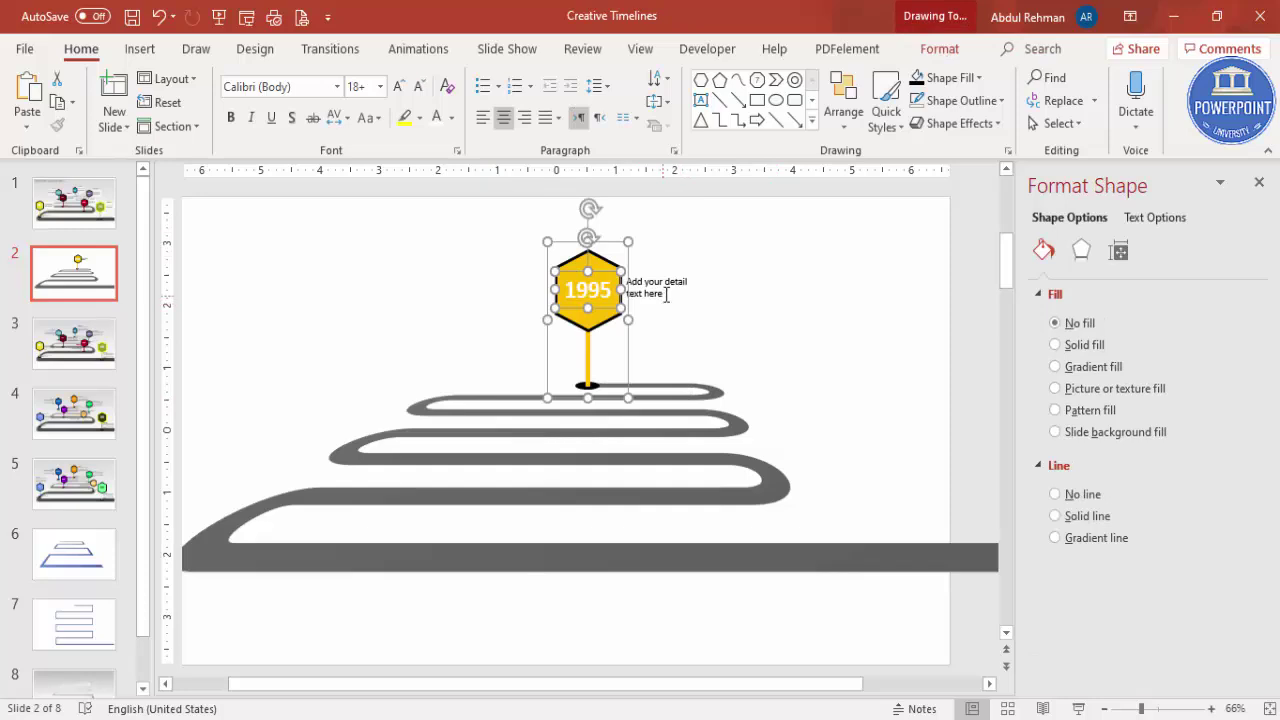
{"action": "left_click", "coordinate": [662, 285], "text": "shift"}
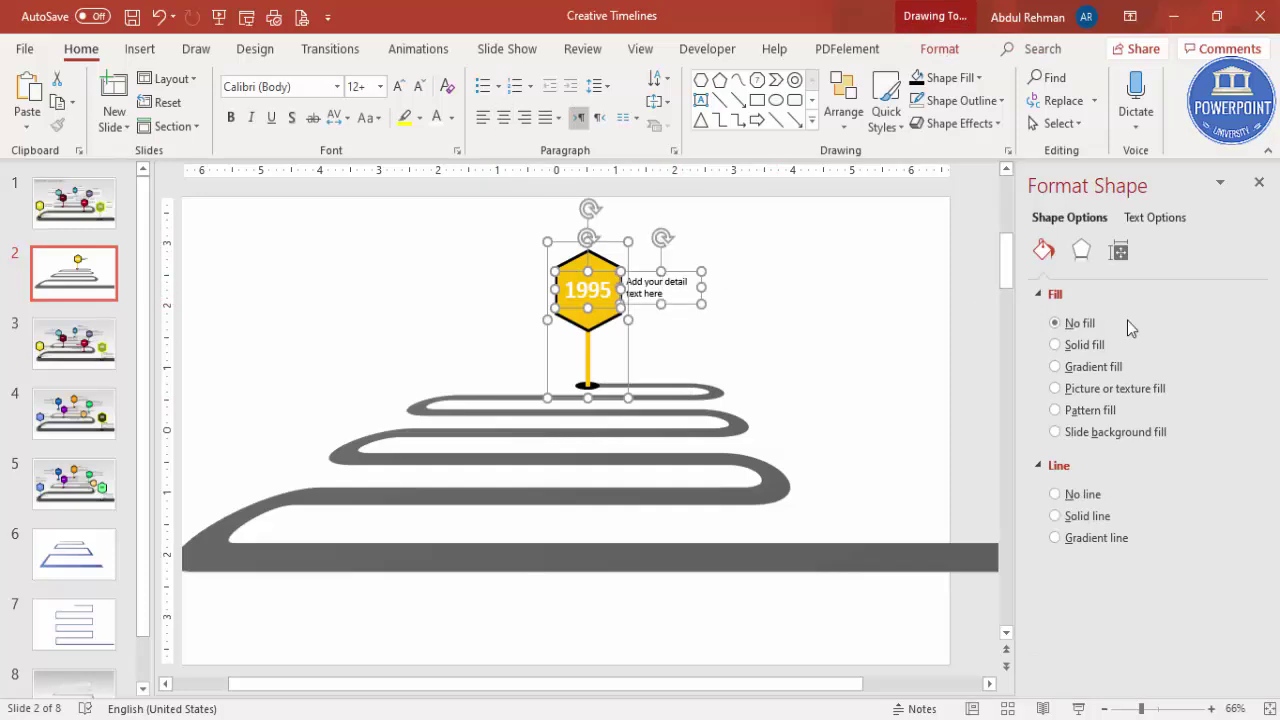
{"action": "key", "text": "ctrl+g"}
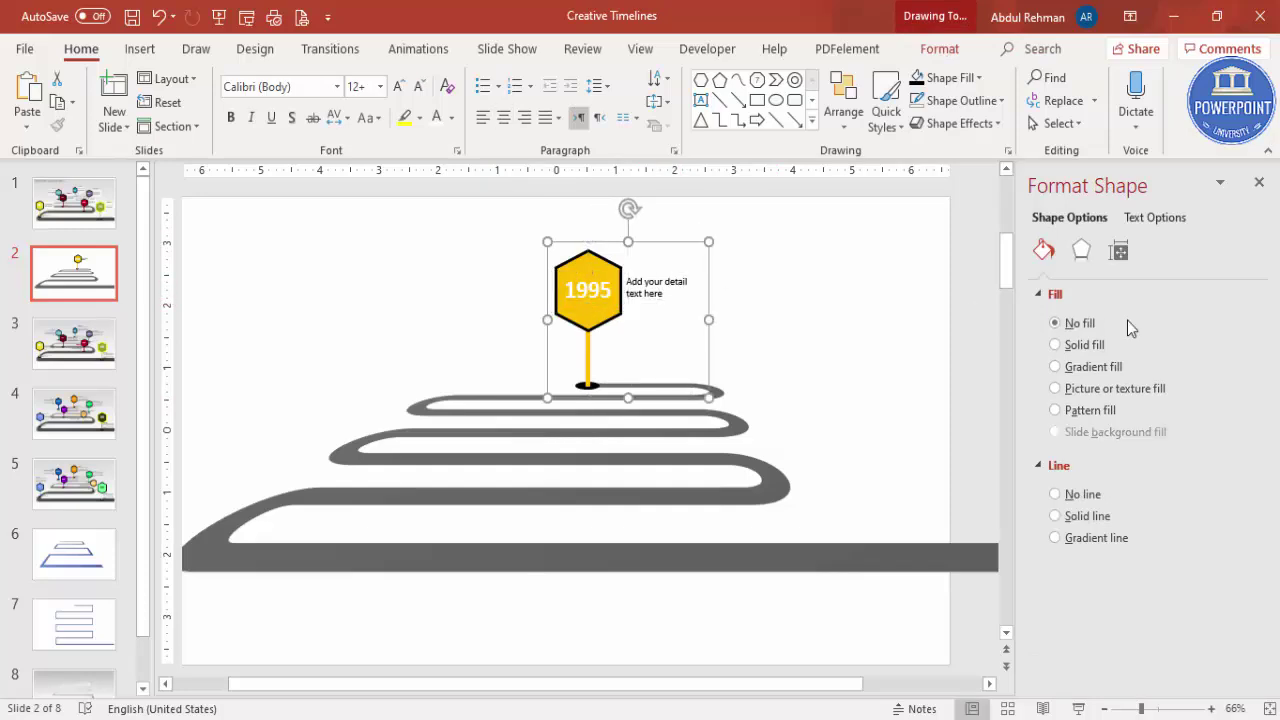
{"action": "key", "text": "ctrl+d"}
Move the copy onto the next loop, then place three more copies on the right, left and lower road
{"action": "mouse_move", "coordinate": [720, 292]}
{"action": "left_mouse_down"}
{"action": "mouse_move", "coordinate": [814, 303]}
{"action": "mouse_move", "coordinate": [871, 334]}
{"action": "mouse_move", "coordinate": [862, 318]}
{"action": "mouse_move", "coordinate": [536, 299]}
{"action": "left_mouse_up"}
{"action": "key", "text": "ctrl+d"}
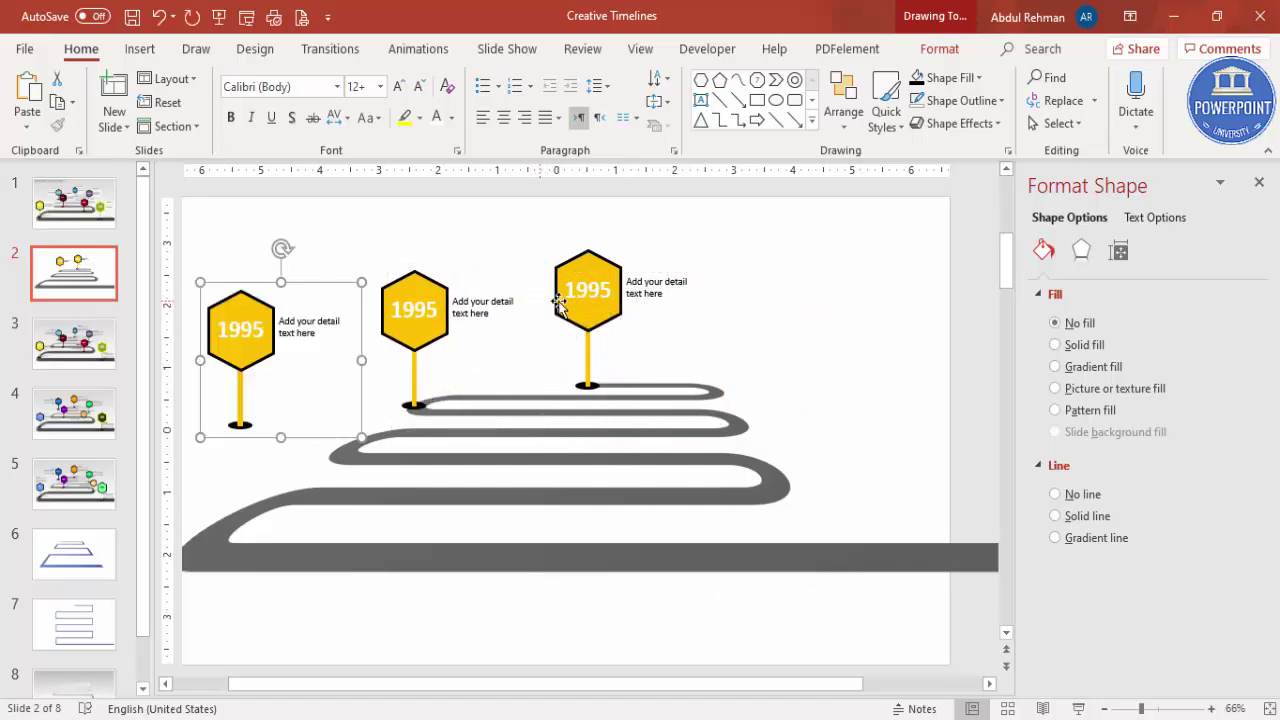
{"action": "mouse_move", "coordinate": [312, 285]}
{"action": "left_mouse_down"}
{"action": "mouse_move", "coordinate": [803, 297]}
{"action": "mouse_move", "coordinate": [777, 291]}
{"action": "mouse_move", "coordinate": [809, 277]}
{"action": "left_mouse_up"}
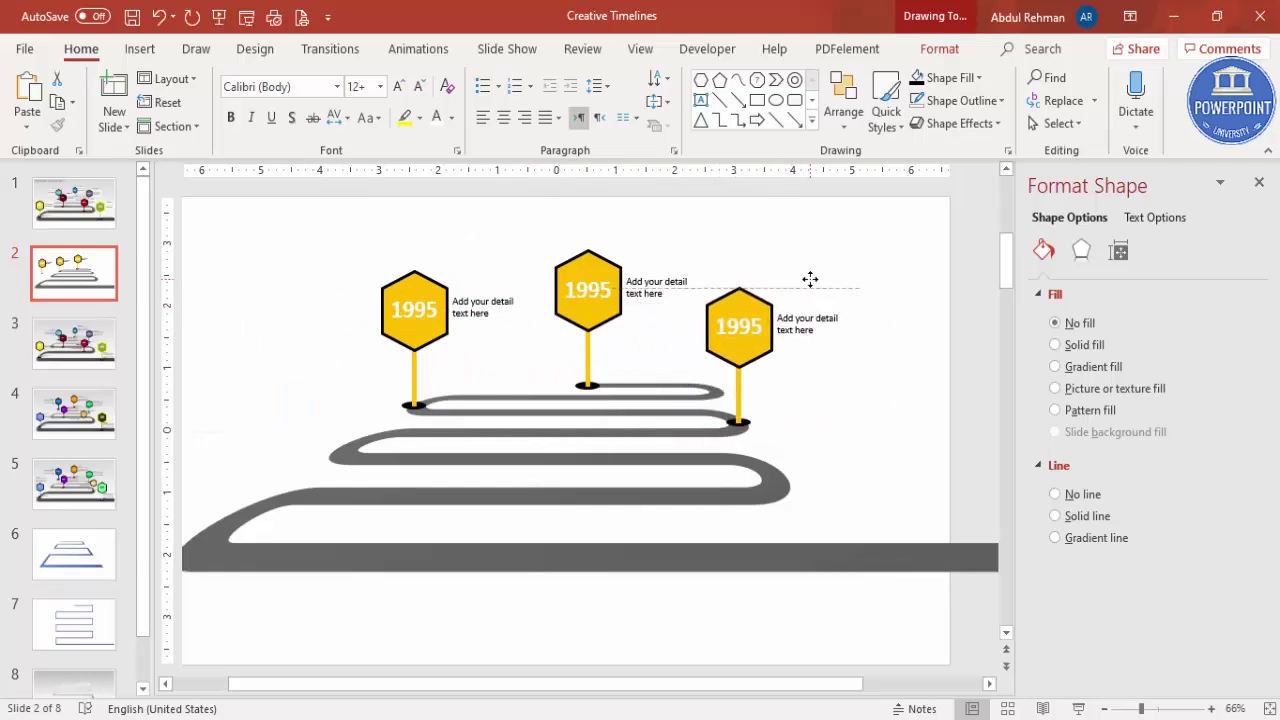
{"action": "key", "text": "ctrl+d"}
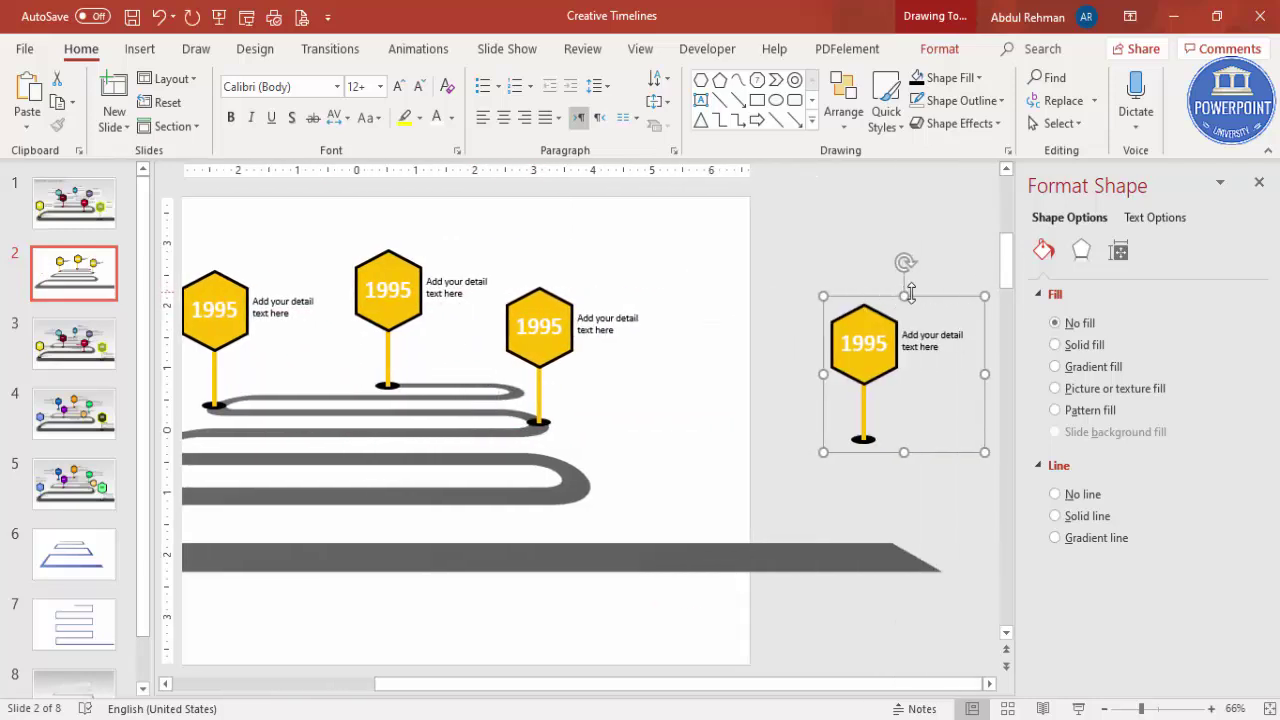
{"action": "mouse_move", "coordinate": [910, 297]}
{"action": "left_mouse_down"}
{"action": "mouse_move", "coordinate": [300, 349]}
{"action": "mouse_move", "coordinate": [351, 352]}
{"action": "left_mouse_up"}
{"action": "key", "text": "Tab"}
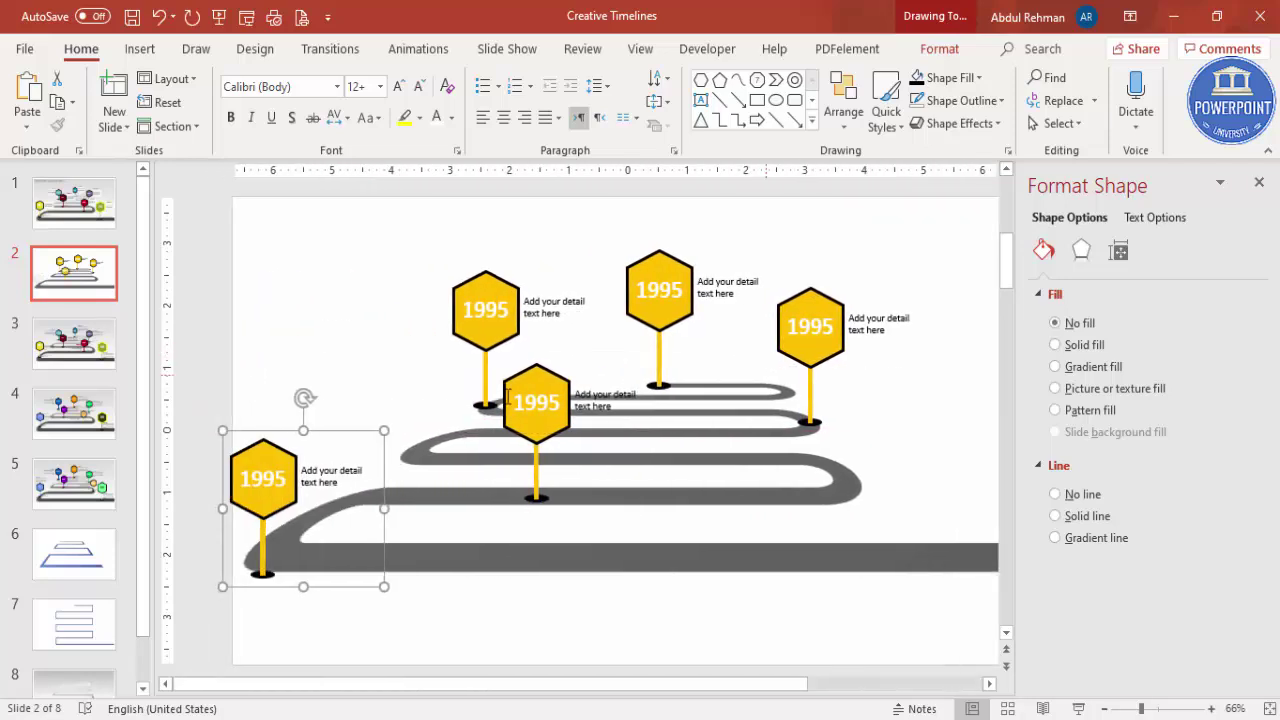
{"action": "mouse_move", "coordinate": [366, 430]}
{"action": "left_mouse_down"}
{"action": "mouse_move", "coordinate": [795, 409]}
{"action": "mouse_move", "coordinate": [1007, 417]}
{"action": "mouse_move", "coordinate": [886, 417]}
{"action": "mouse_move", "coordinate": [902, 401]}
{"action": "mouse_move", "coordinate": [866, 439]}
{"action": "left_mouse_up"}
{"action": "key", "text": "Right"}
{"action": "key", "text": "Right"}
{"action": "key", "text": "Right"}
{"action": "left_click", "coordinate": [854, 287]}
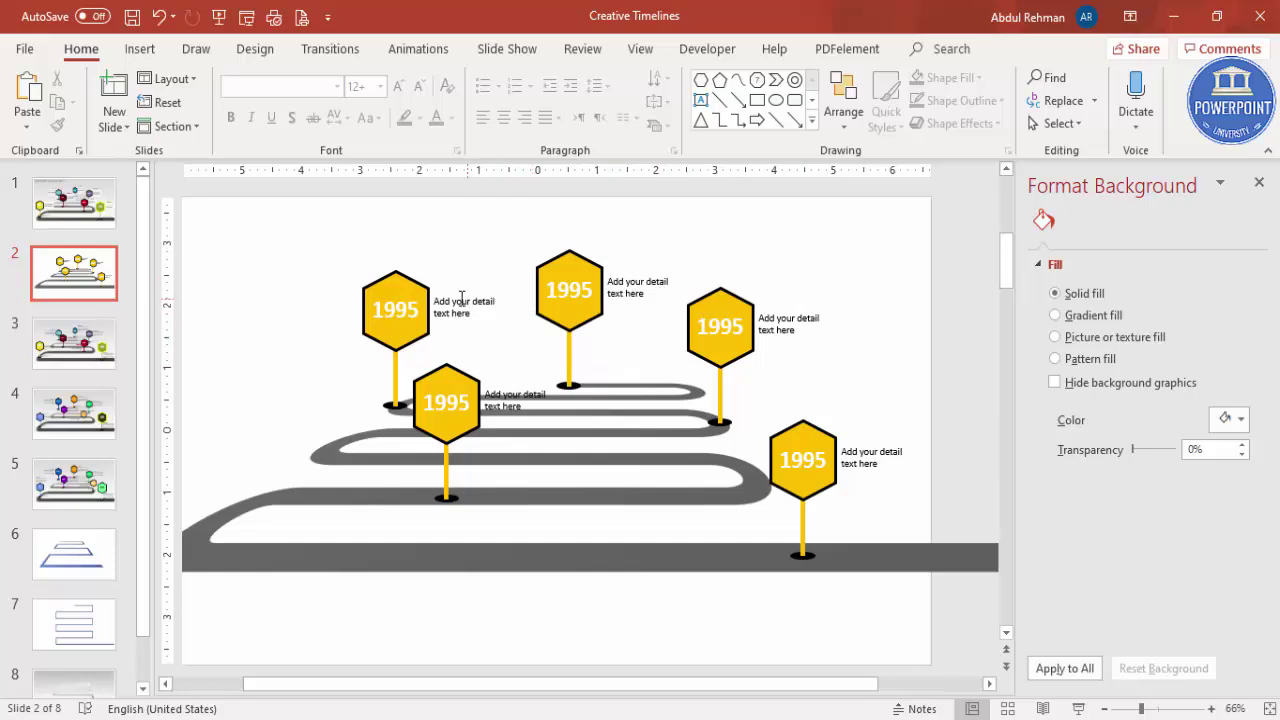
Retype the upper-left, upper-right, middle and lower-right years as 2000, 2005, 2015 and 2020
{"action": "double_click", "coordinate": [396, 307]}
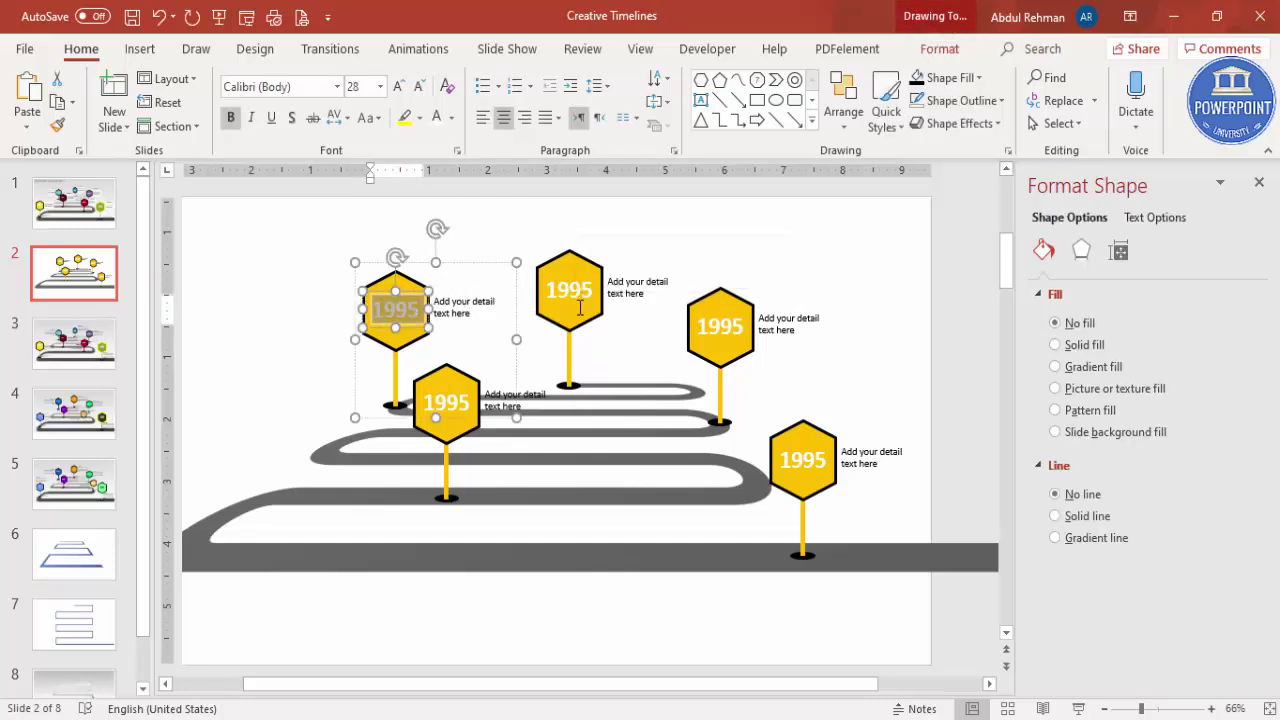
{"action": "type", "text": "2000"}
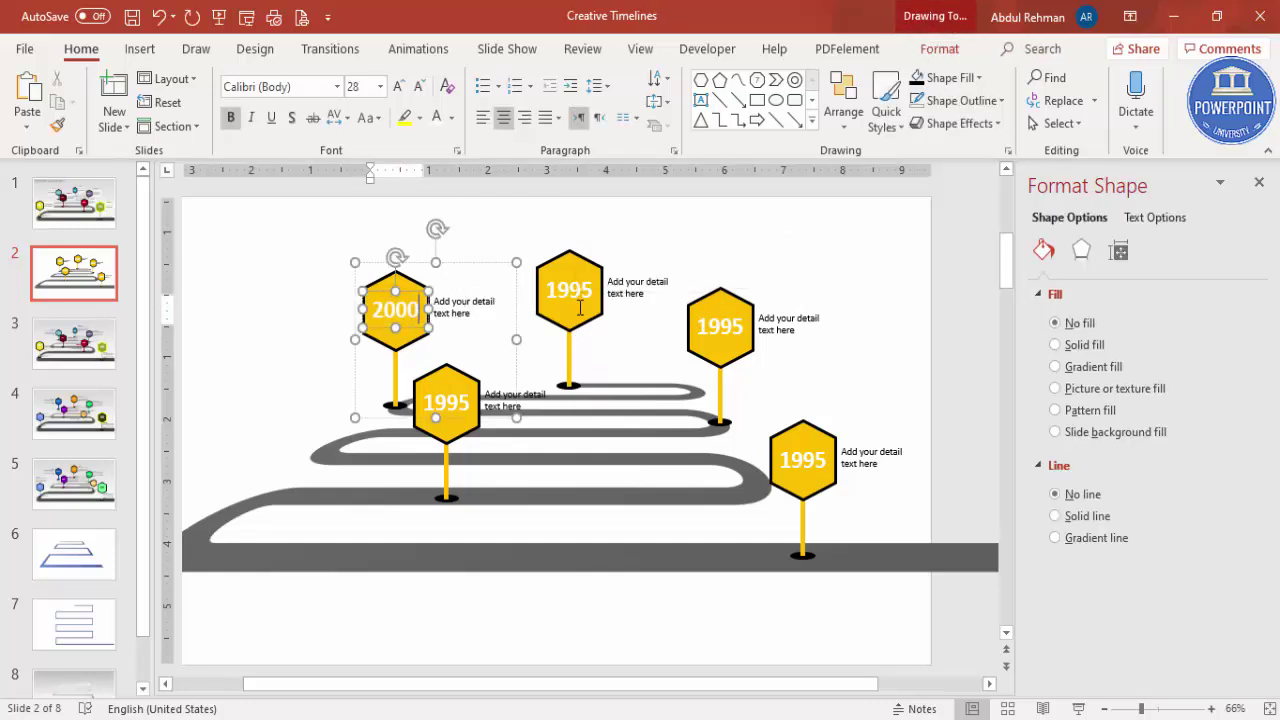
{"action": "double_click", "coordinate": [716, 320]}
{"action": "type", "text": "2005"}
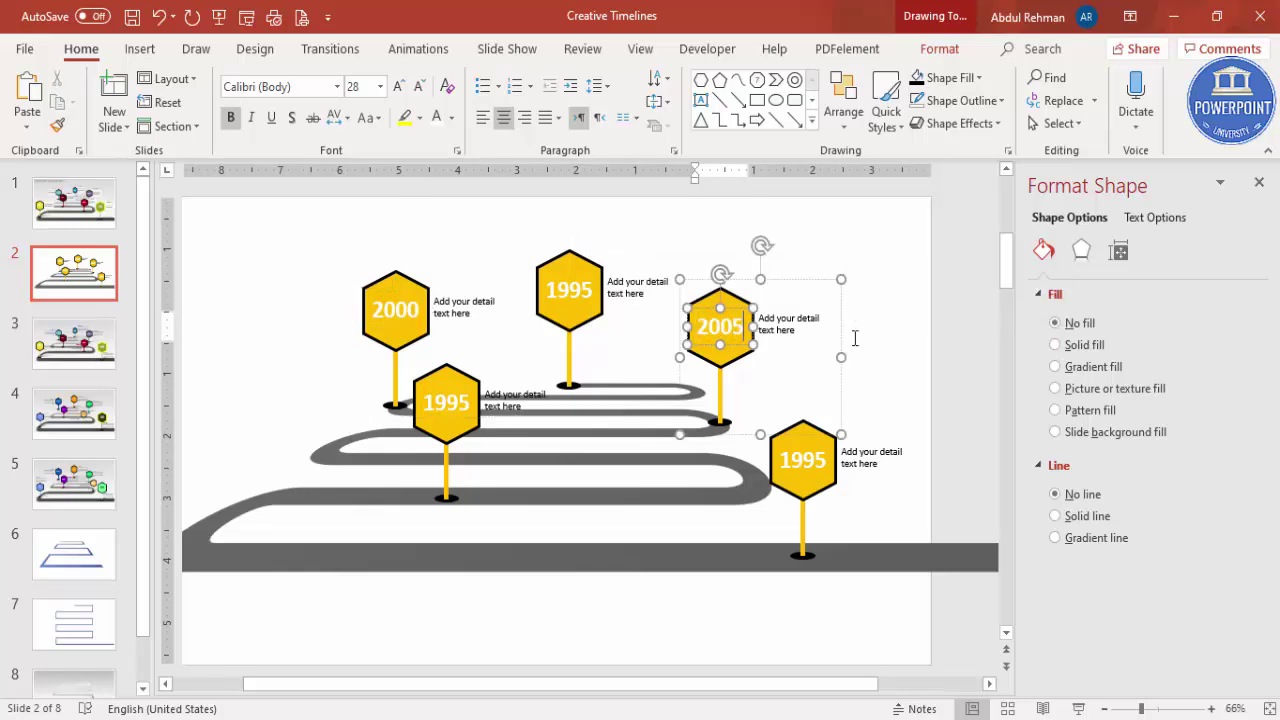
{"action": "double_click", "coordinate": [443, 400]}
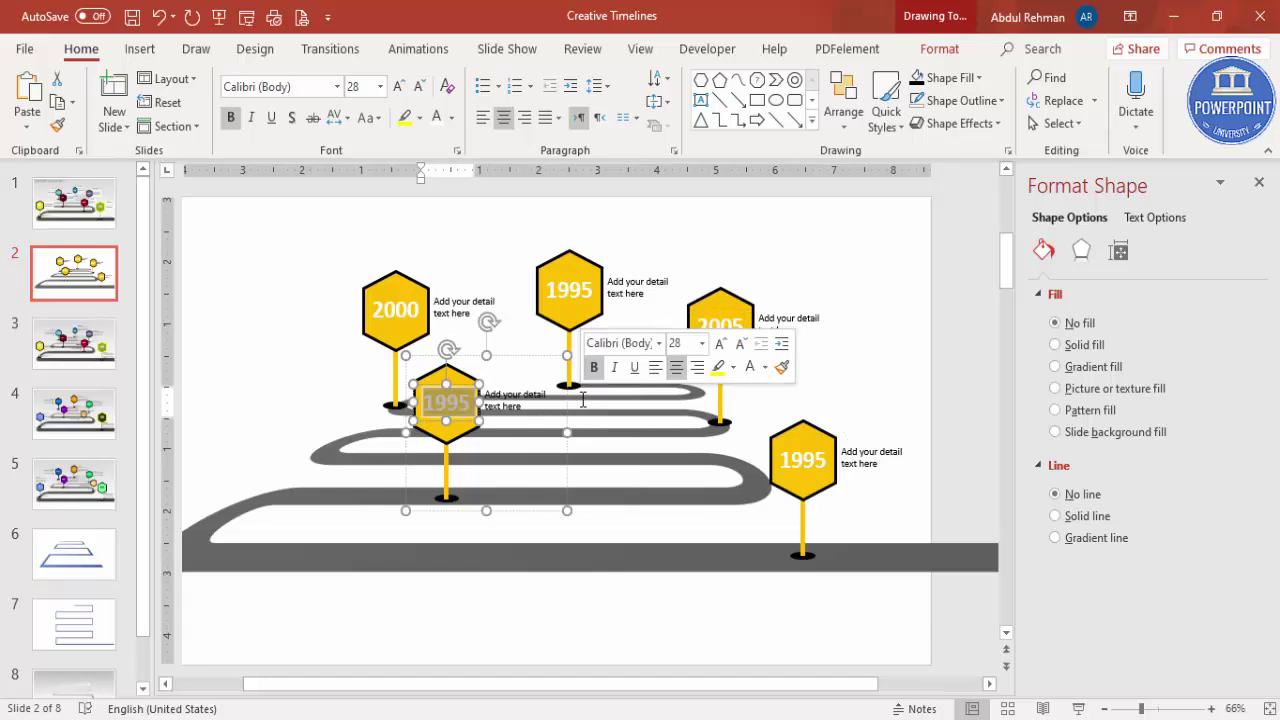
{"action": "type", "text": "2016"}
{"action": "key", "text": "BackSpace"}
{"action": "type", "text": "5"}
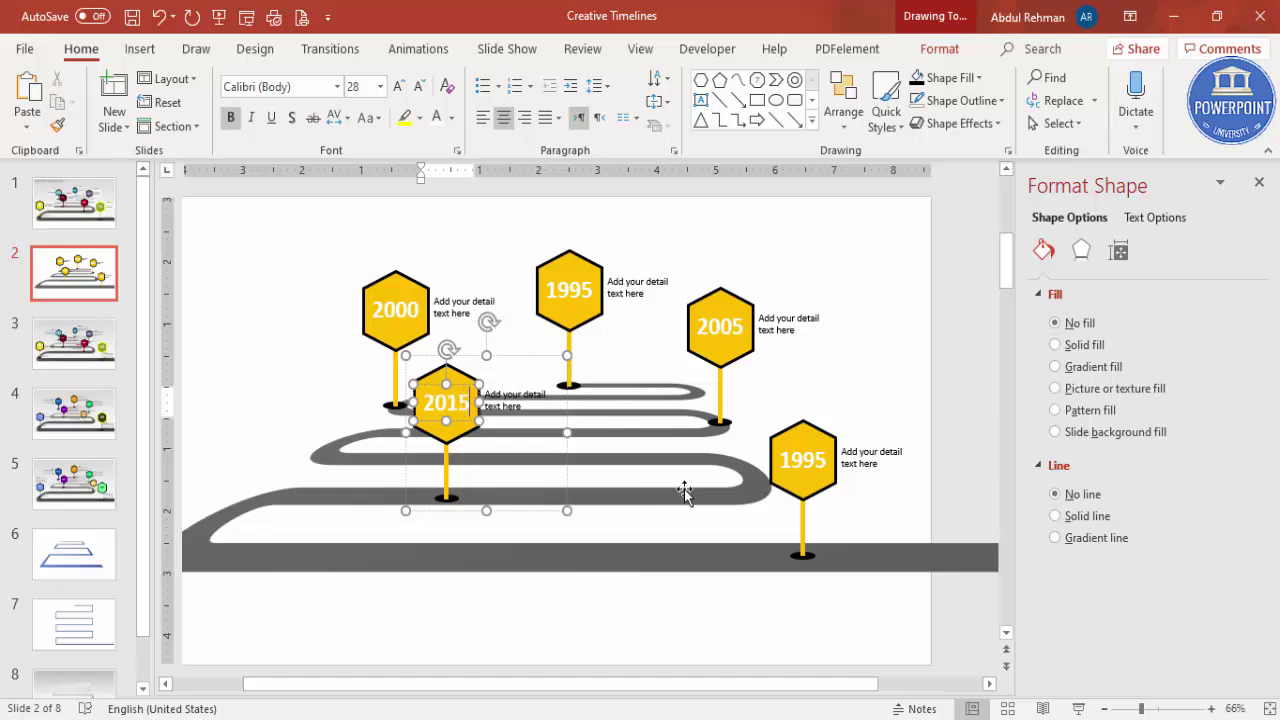
{"action": "double_click", "coordinate": [796, 466]}
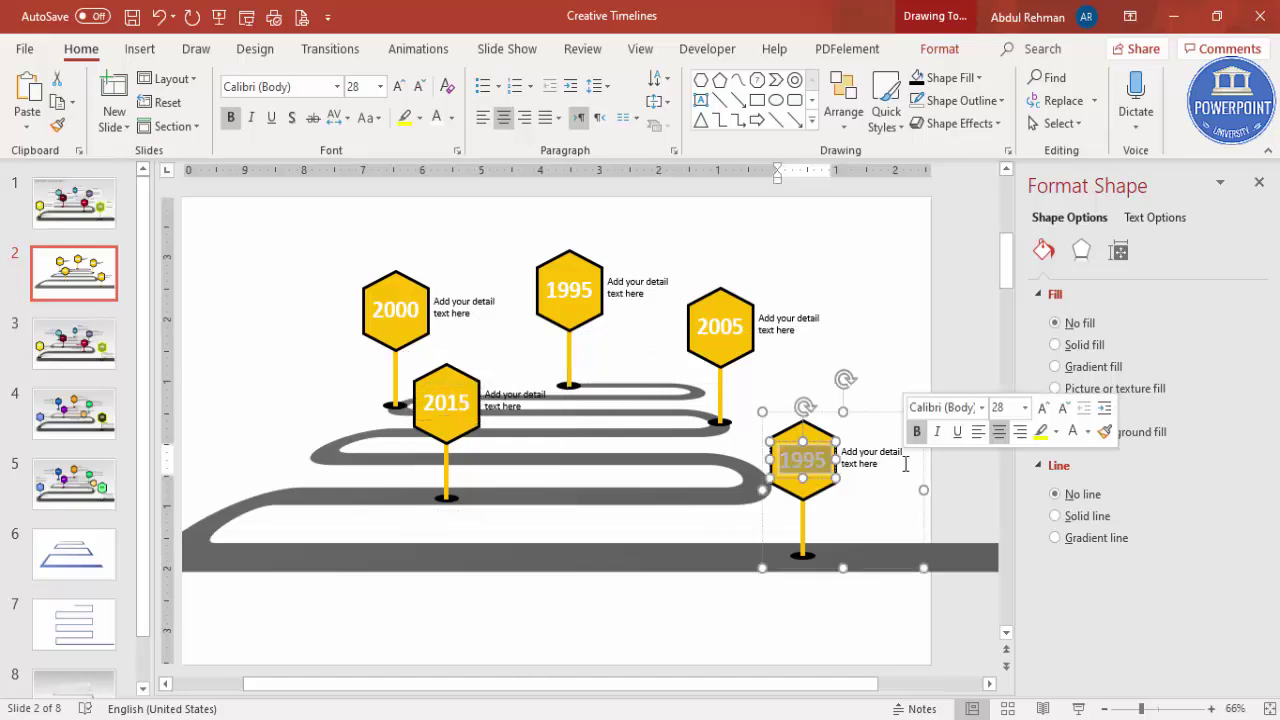
{"action": "type", "text": "2"}
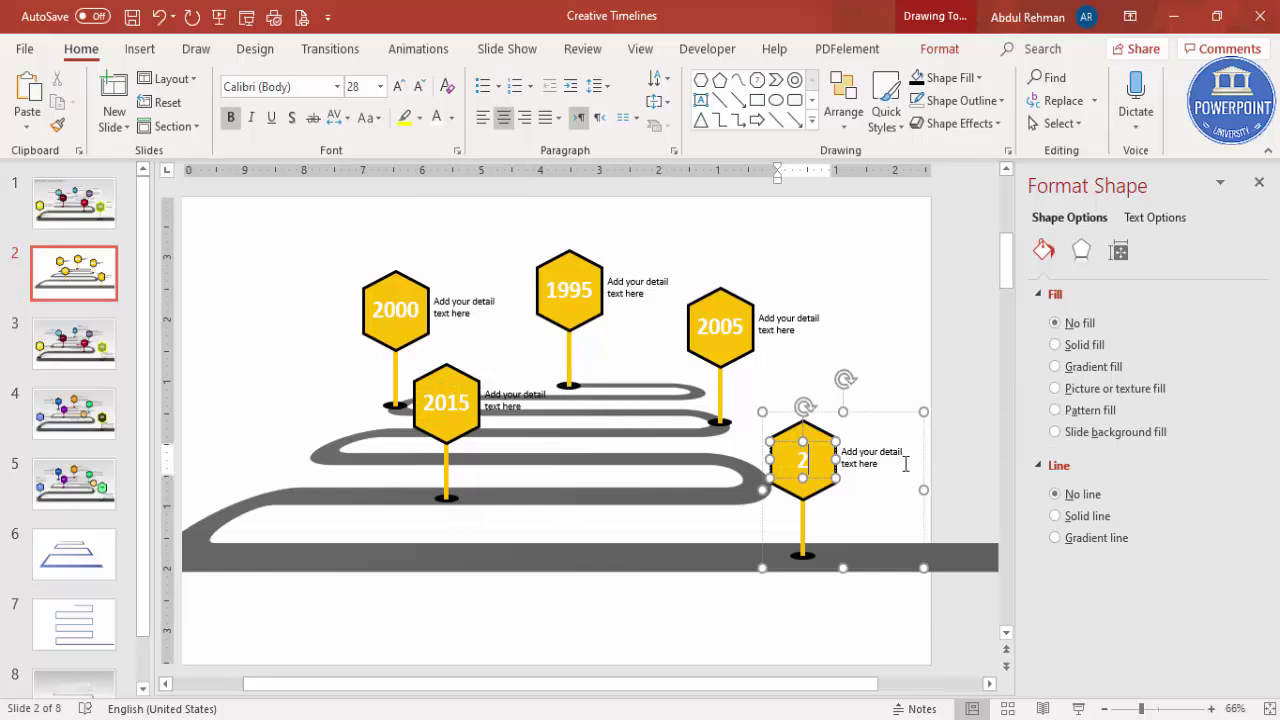
{"action": "type", "text": "020"}
{"action": "left_click", "coordinate": [852, 260]}
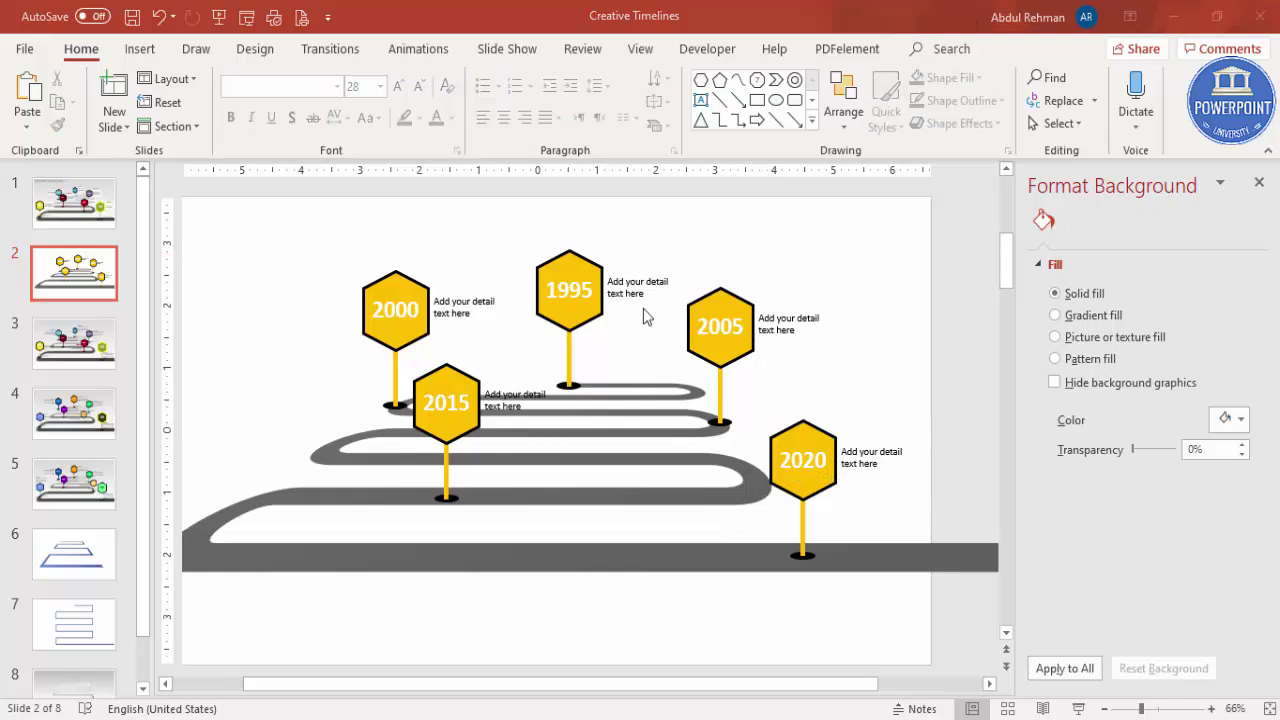
Fill the 2000 signpost's hexagon with blue
{"action": "left_click", "coordinate": [405, 295]}
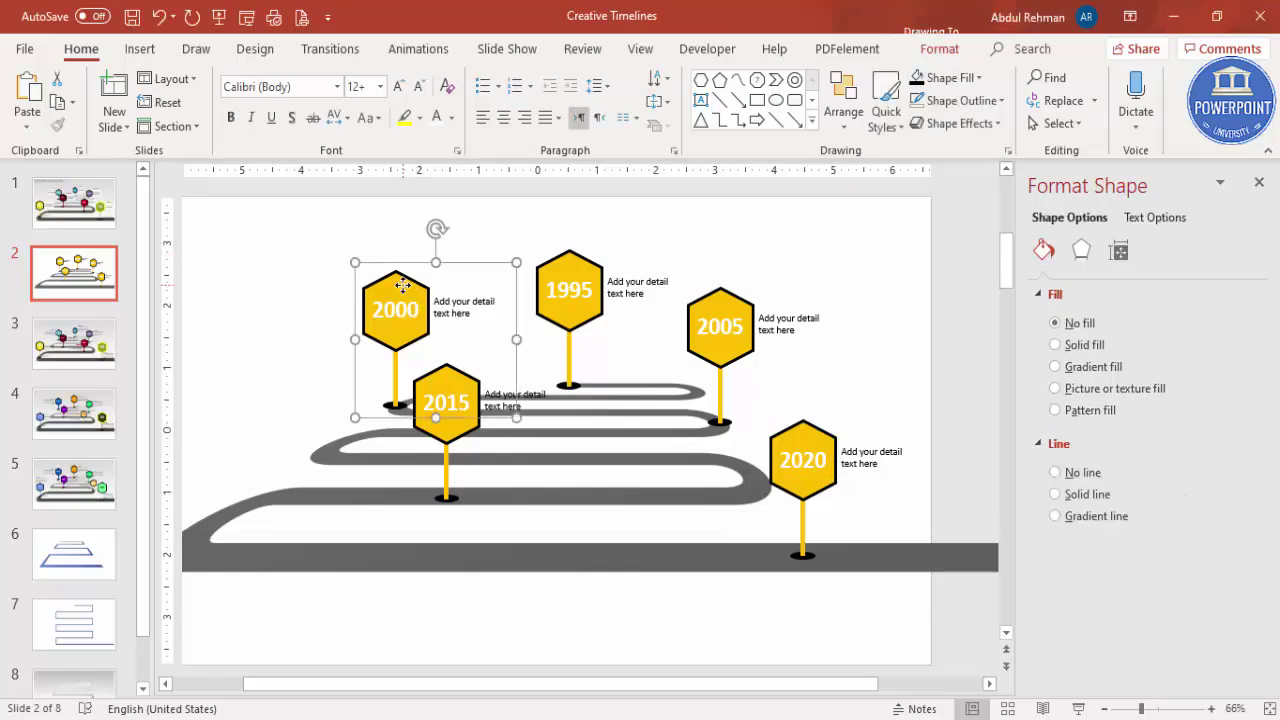
{"action": "left_click", "coordinate": [405, 295]}
{"action": "left_click", "coordinate": [940, 50]}
{"action": "left_click", "coordinate": [491, 80]}
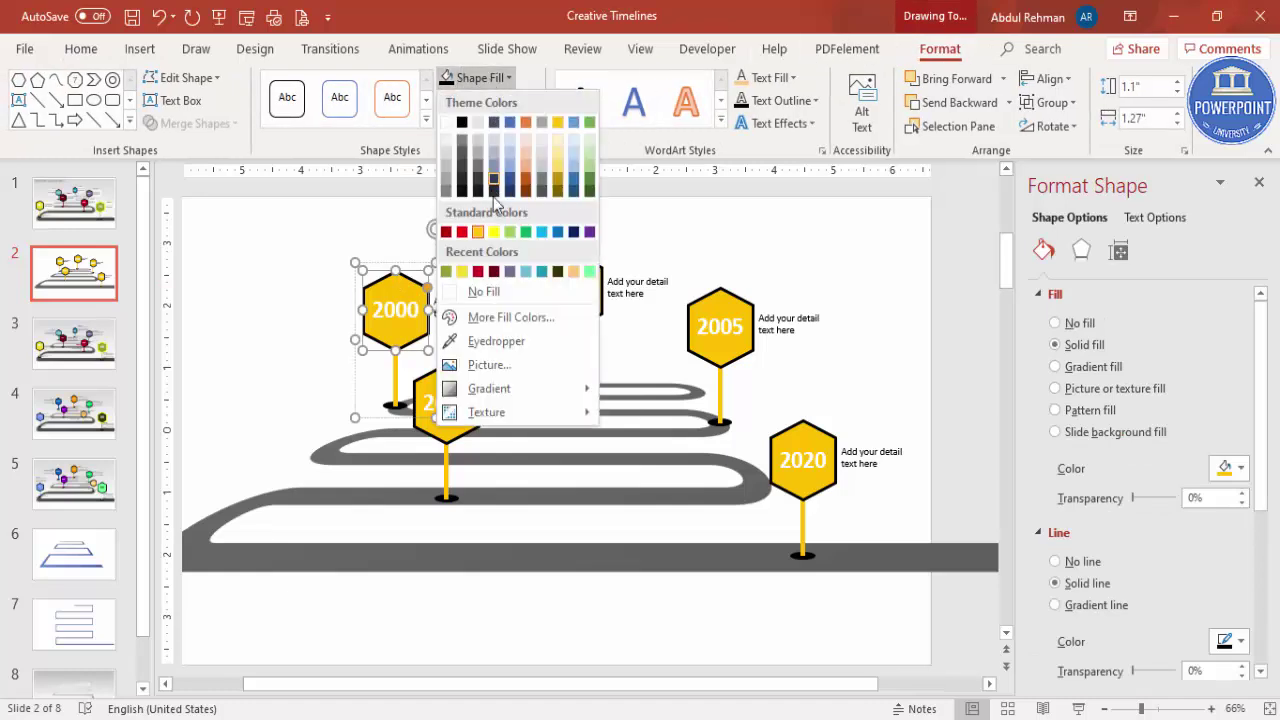
{"action": "left_click", "coordinate": [558, 232]}
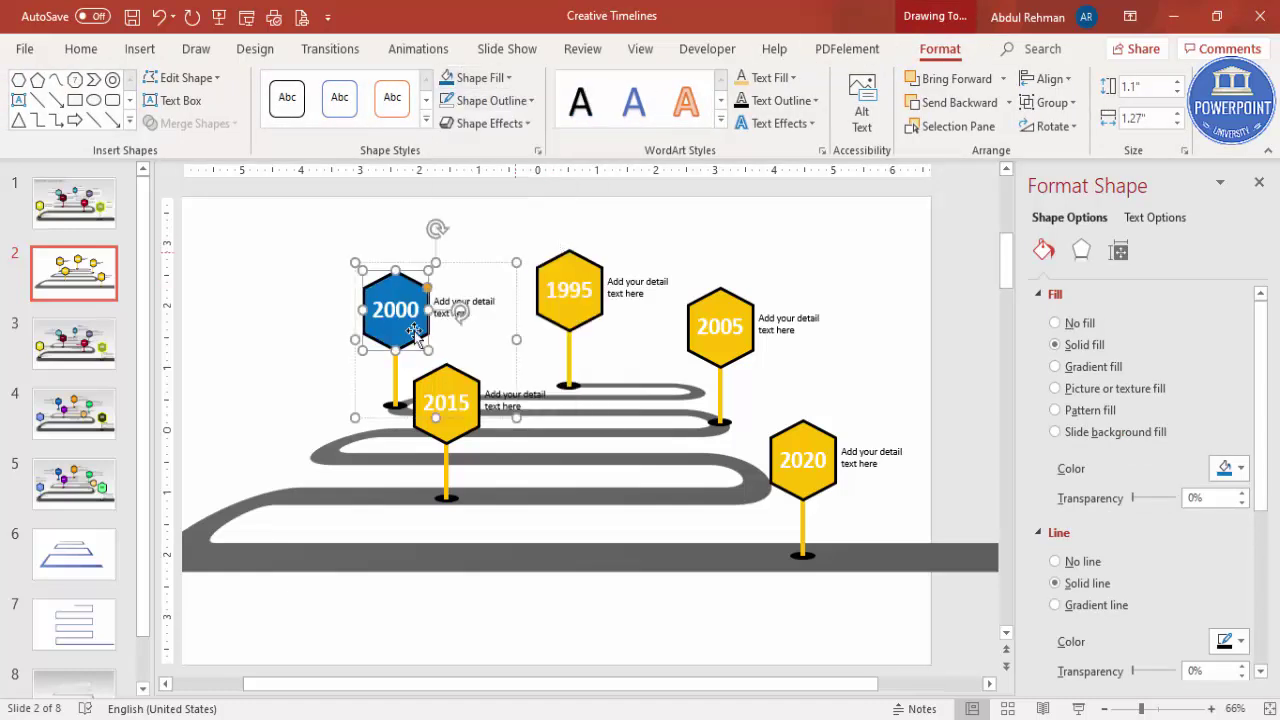
{"action": "left_click", "coordinate": [394, 383]}
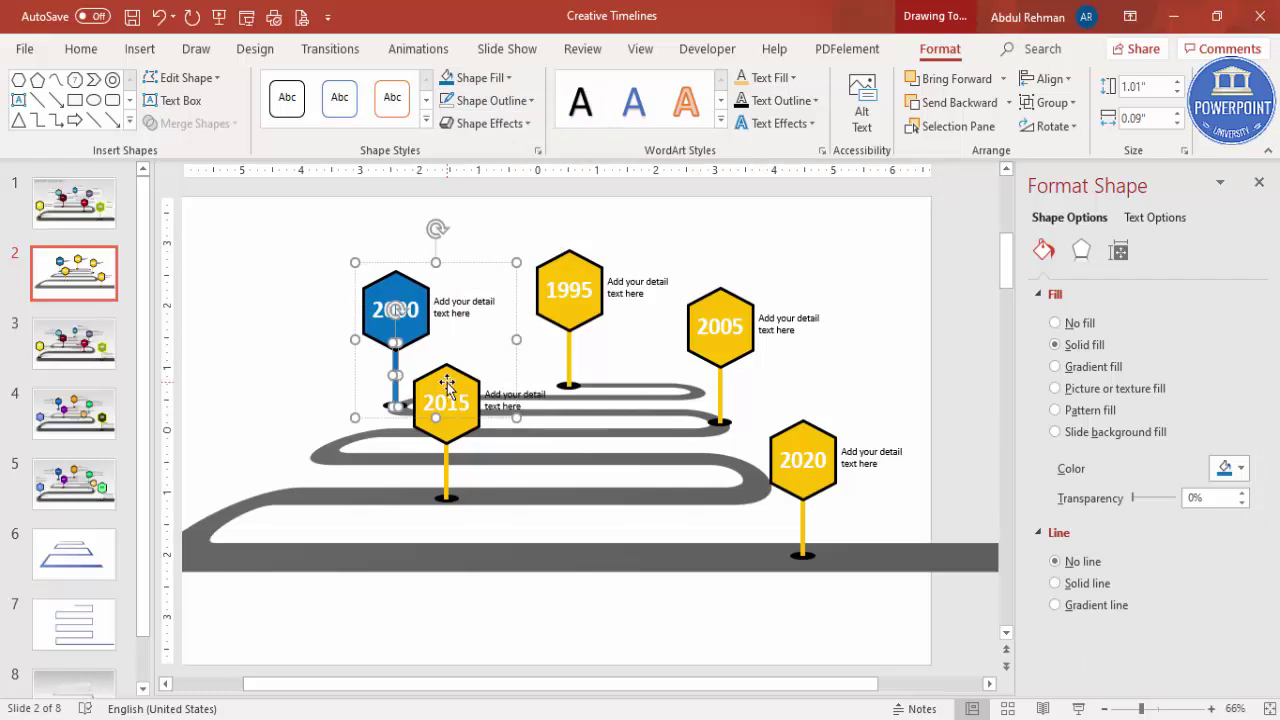
{"action": "left_click", "coordinate": [264, 343]}
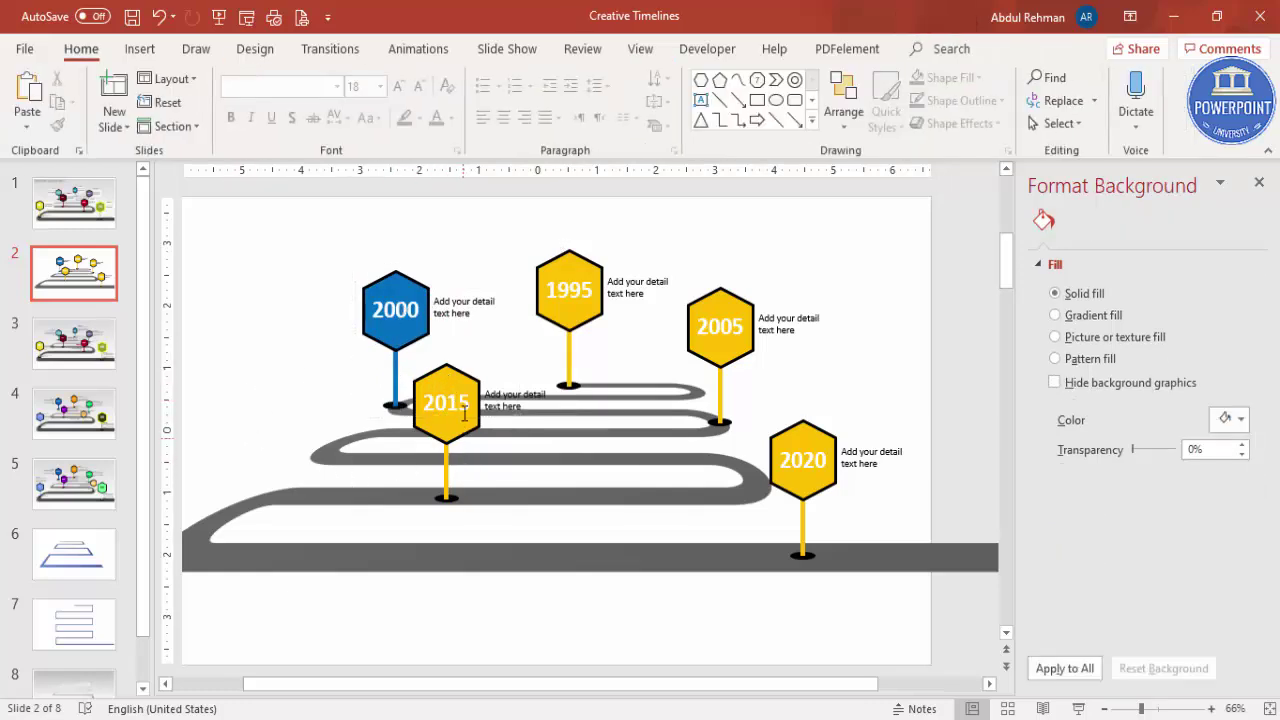
Fill the 2005 signpost's hexagon with purple and select its stalk
{"action": "left_click", "coordinate": [698, 325]}
{"action": "left_click", "coordinate": [716, 300]}
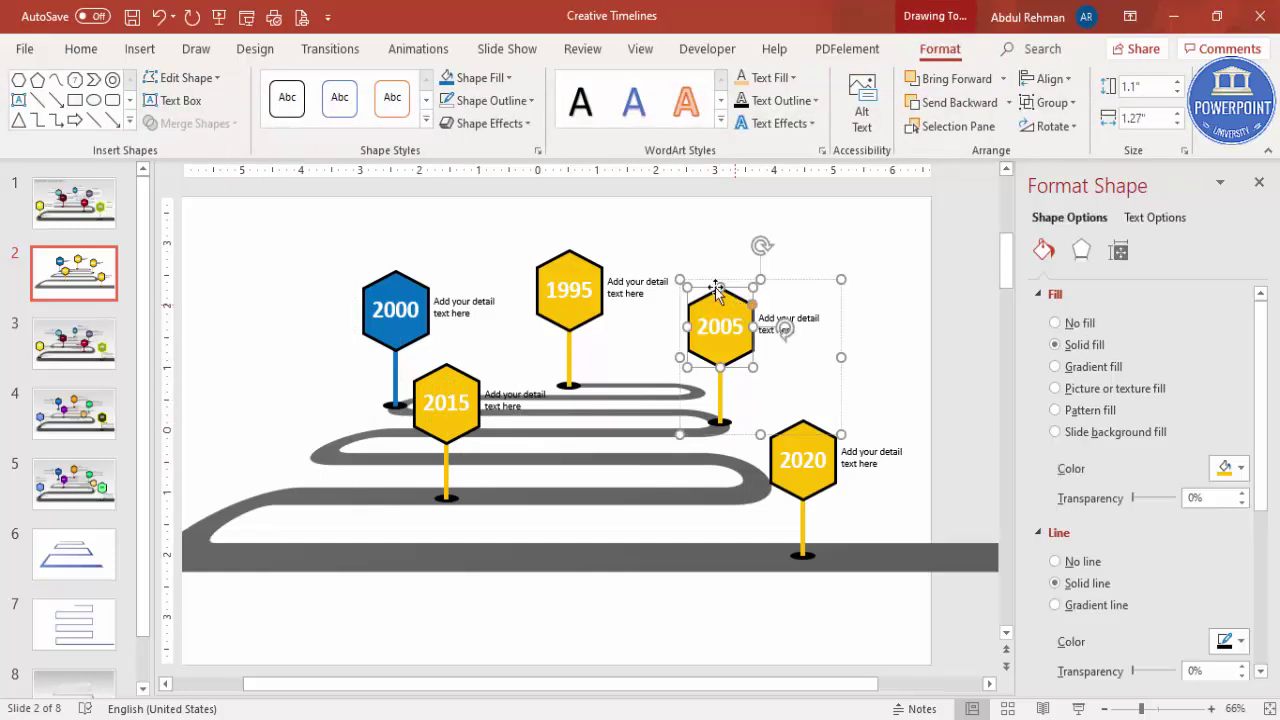
{"action": "left_click", "coordinate": [508, 77]}
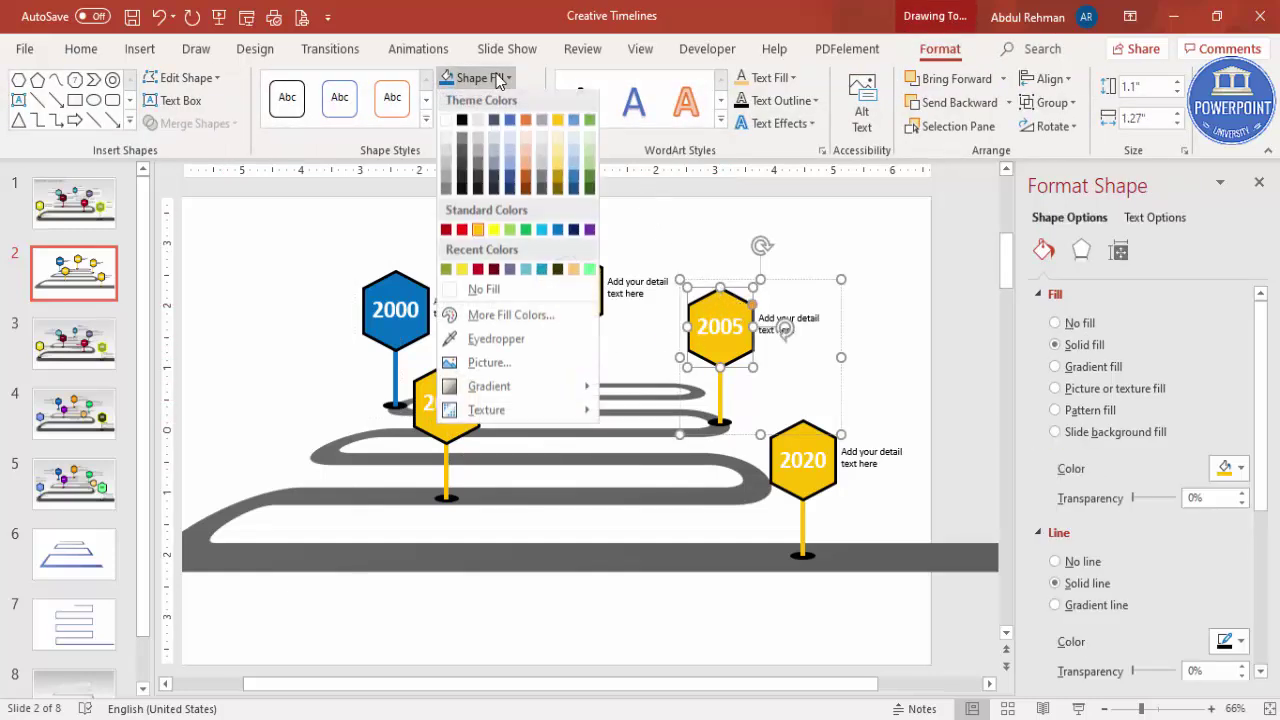
{"action": "left_click", "coordinate": [589, 233]}
{"action": "left_click", "coordinate": [720, 388]}
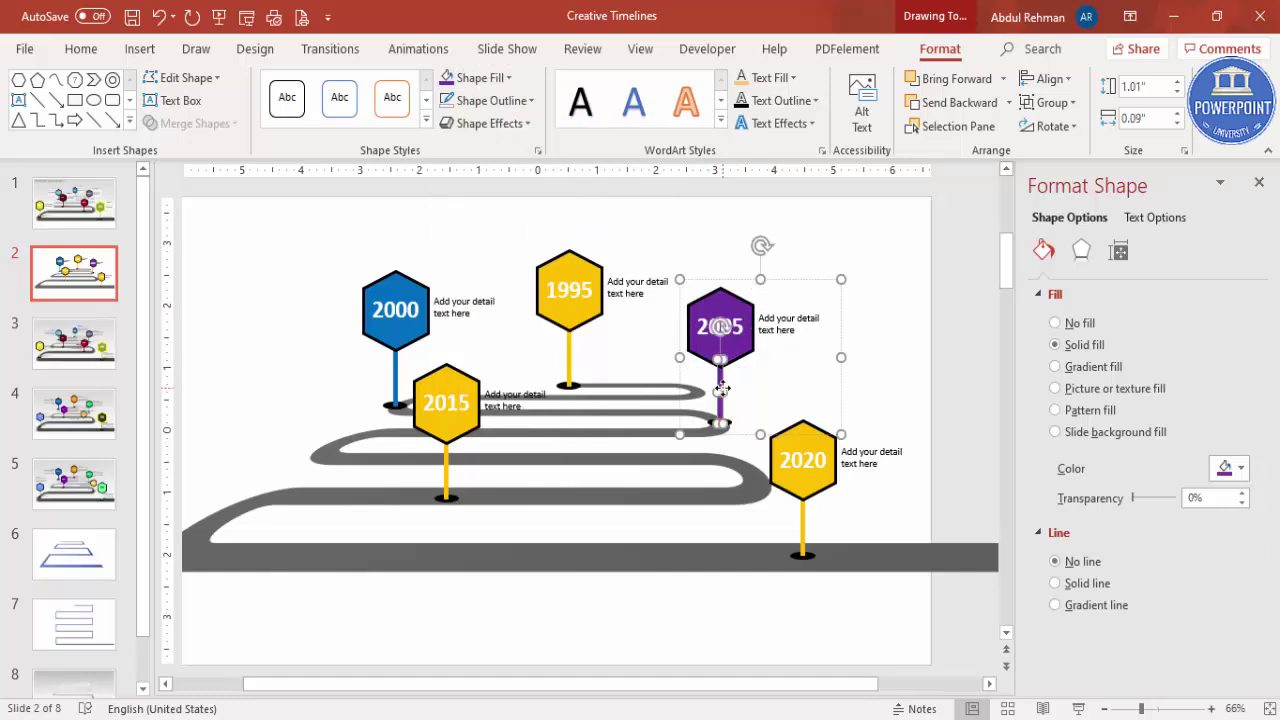
Colour the 2015 signpost's hexagon and stalk green
{"action": "left_click", "coordinate": [443, 374]}
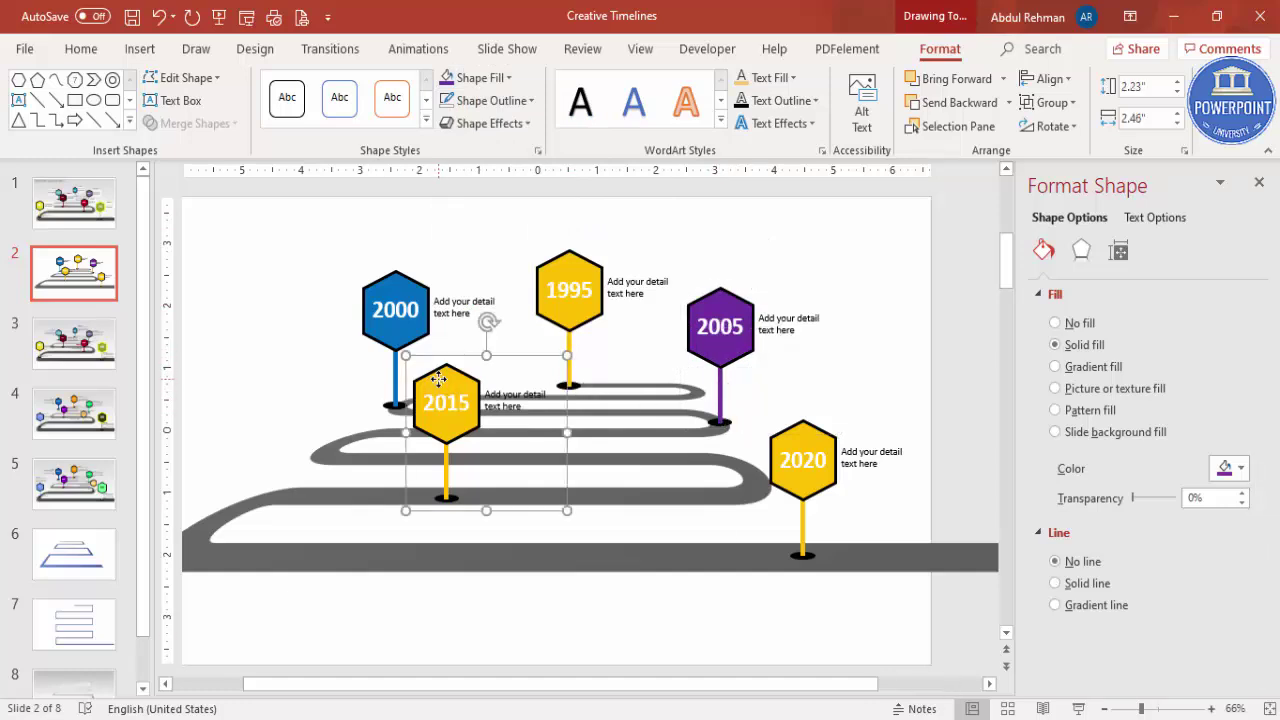
{"action": "left_click", "coordinate": [449, 380]}
{"action": "left_click", "coordinate": [478, 77]}
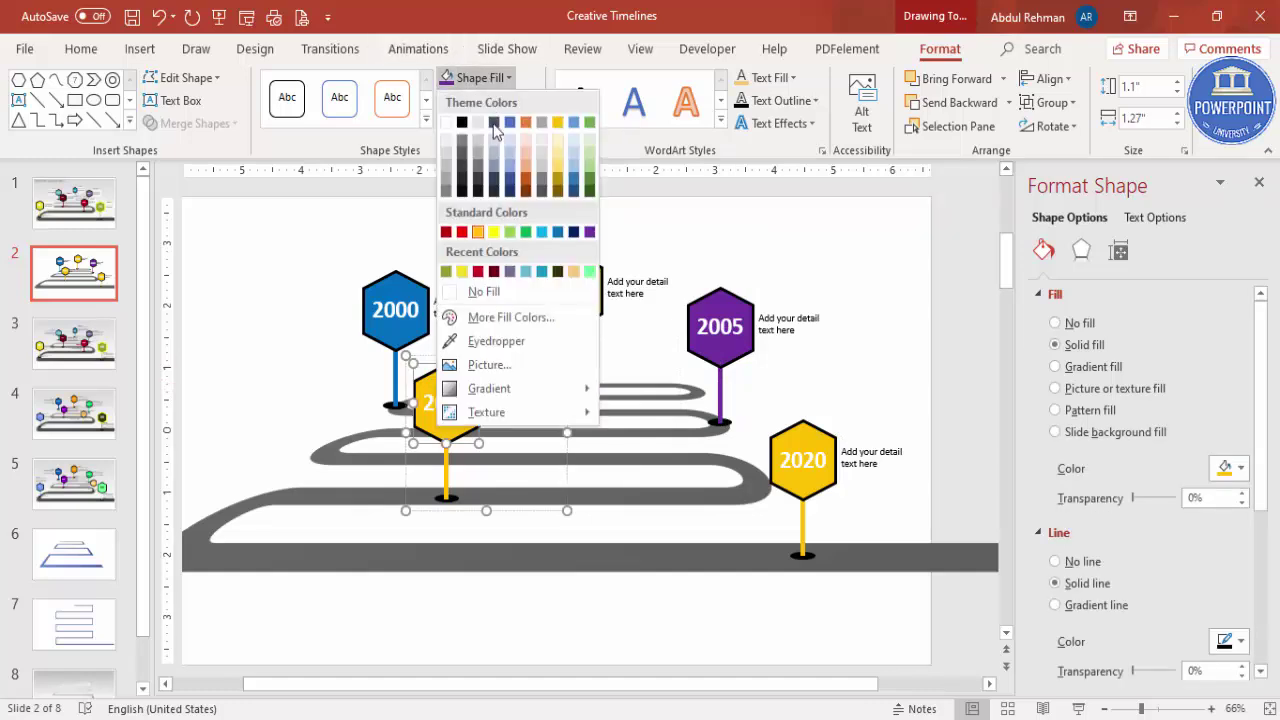
{"action": "left_click", "coordinate": [526, 233]}
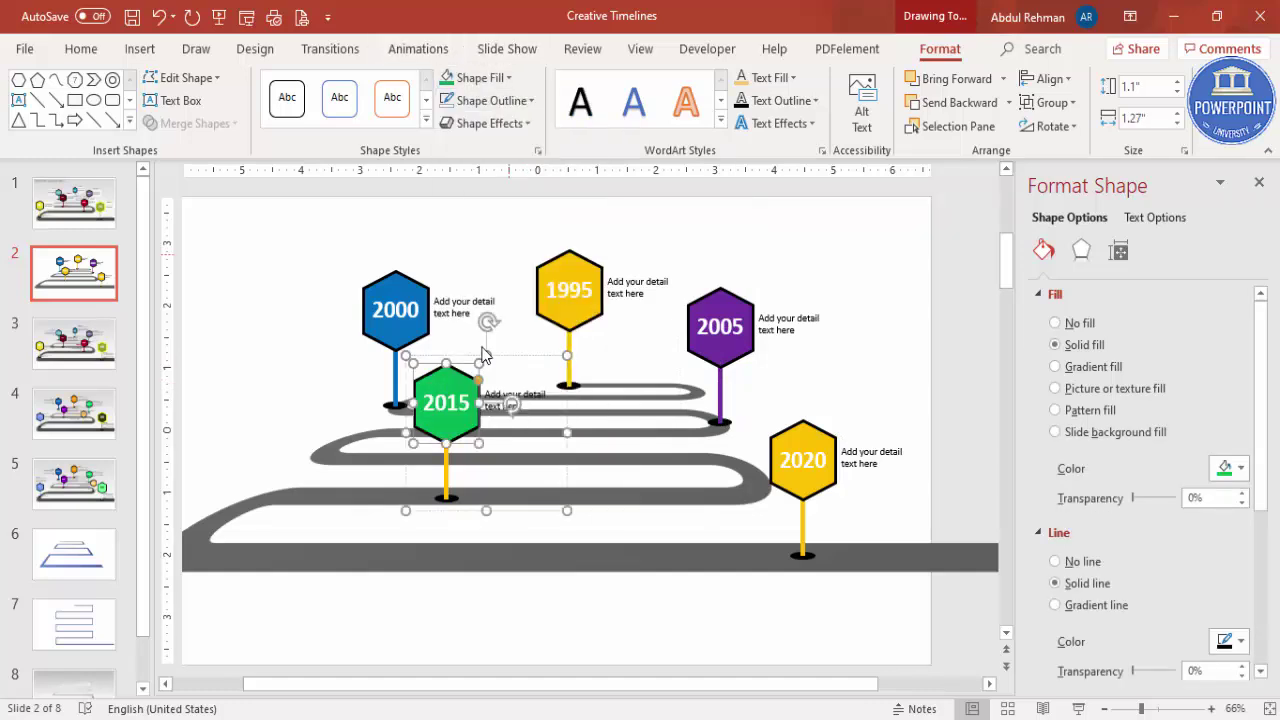
{"action": "left_click", "coordinate": [447, 472]}
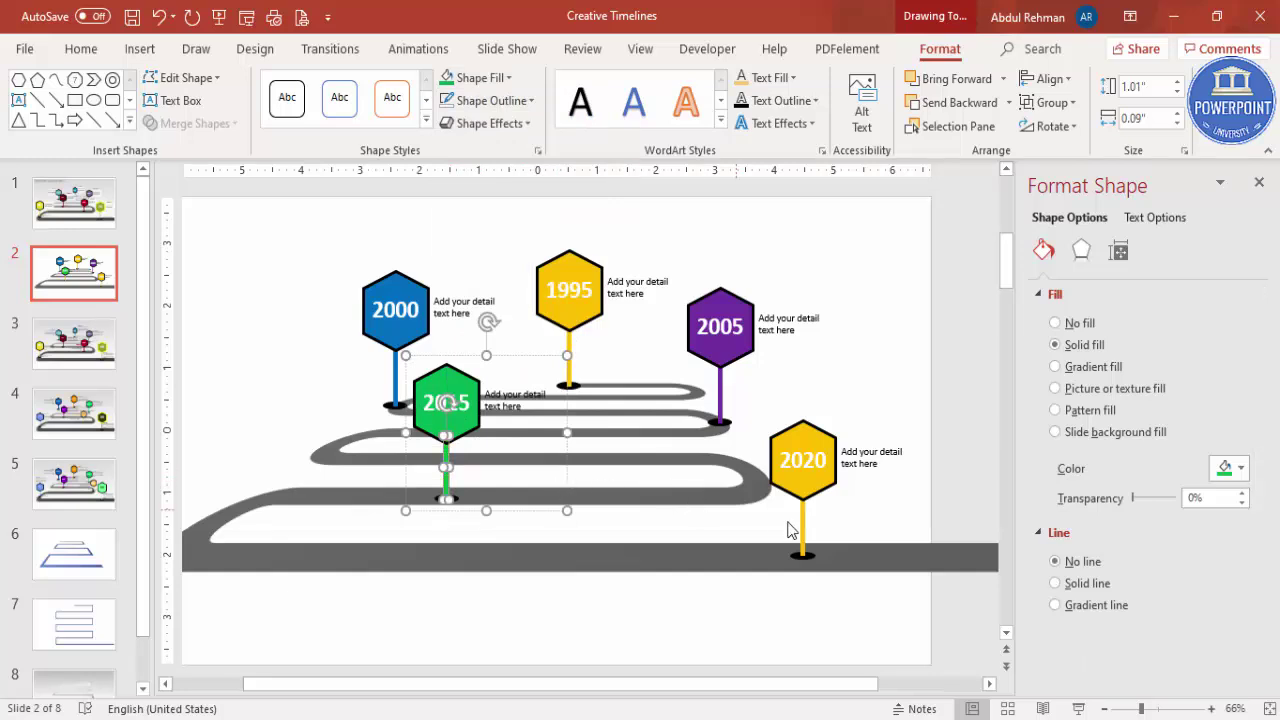
{"action": "key", "text": "F4"}
Fill the 2020 hexagon red, then clear the selection to reveal background options
{"action": "left_click", "coordinate": [805, 432]}
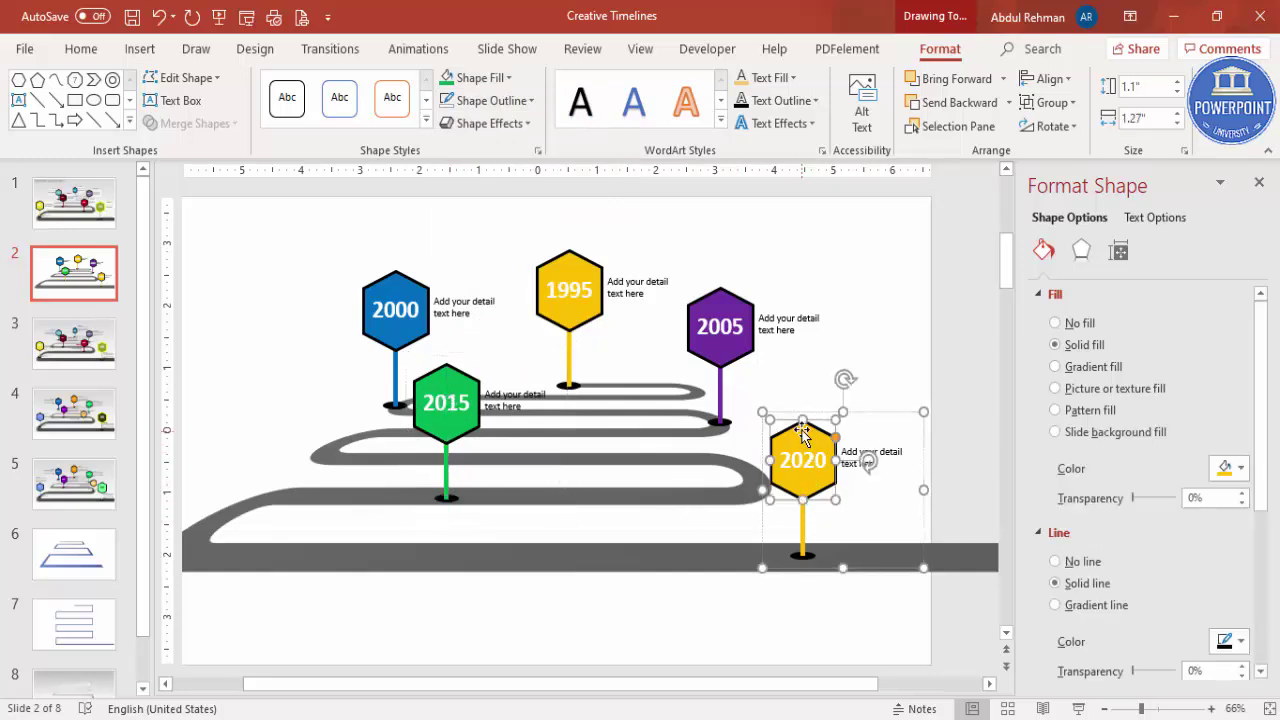
{"action": "left_click", "coordinate": [484, 78]}
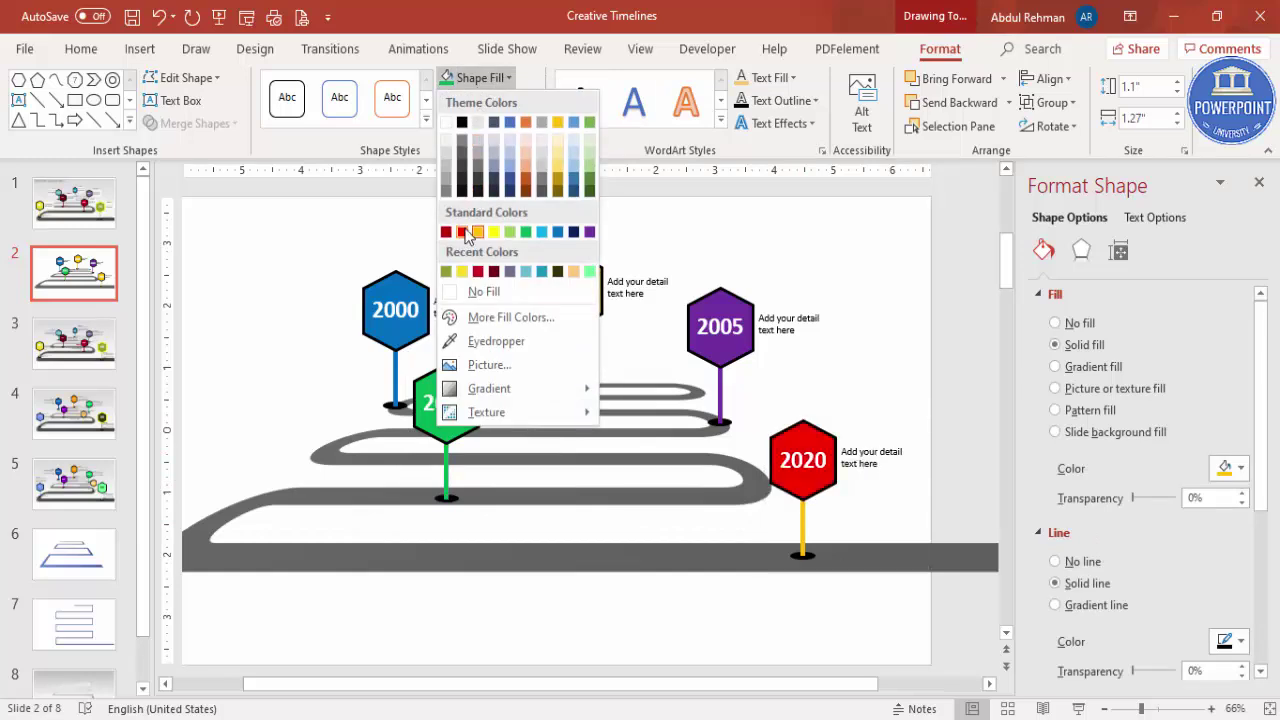
{"action": "left_click", "coordinate": [462, 233]}
{"action": "left_click", "coordinate": [801, 529]}
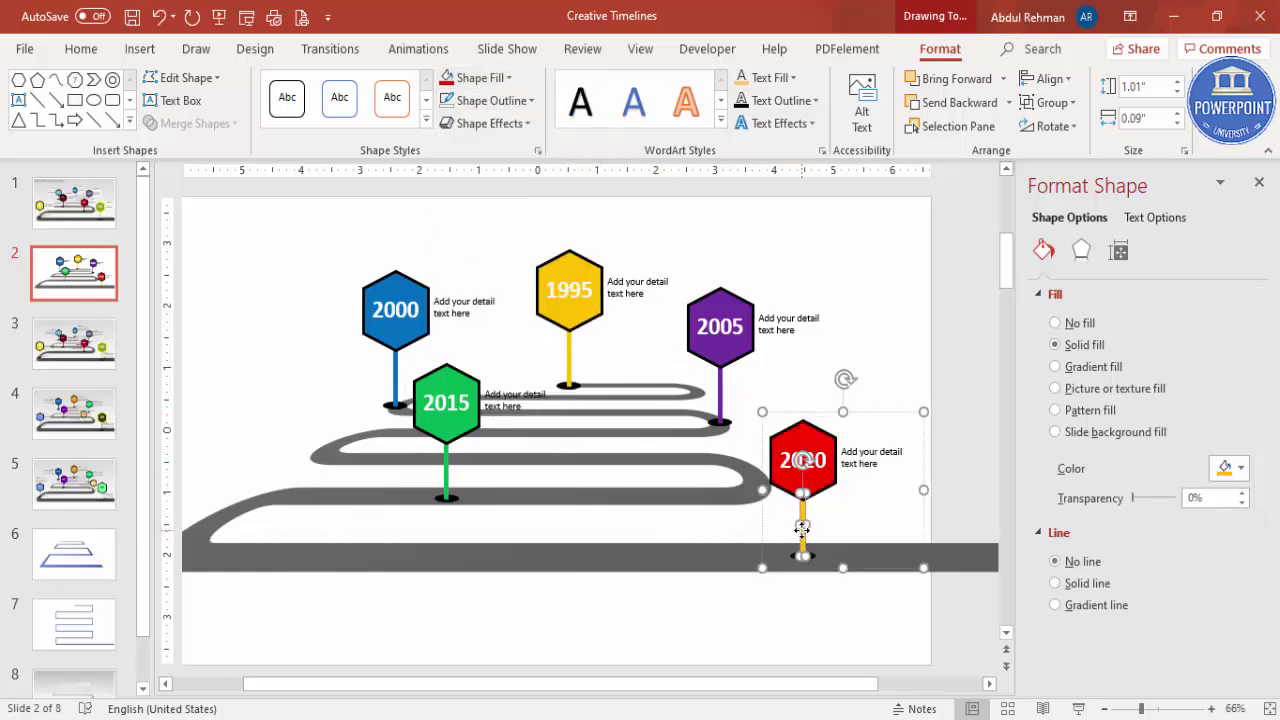
{"action": "left_click", "coordinate": [808, 272]}
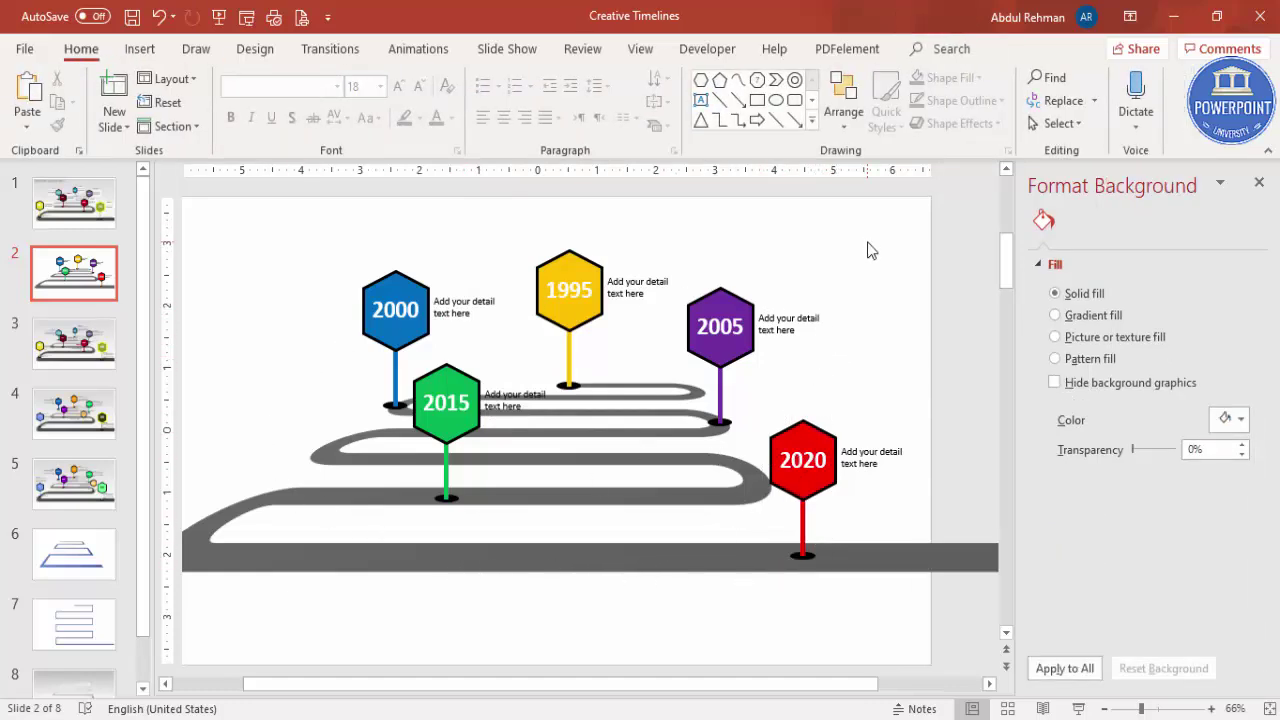
Switch the slide background to a gradient fill running Linear Up at 270°
{"action": "left_click", "coordinate": [1055, 315]}
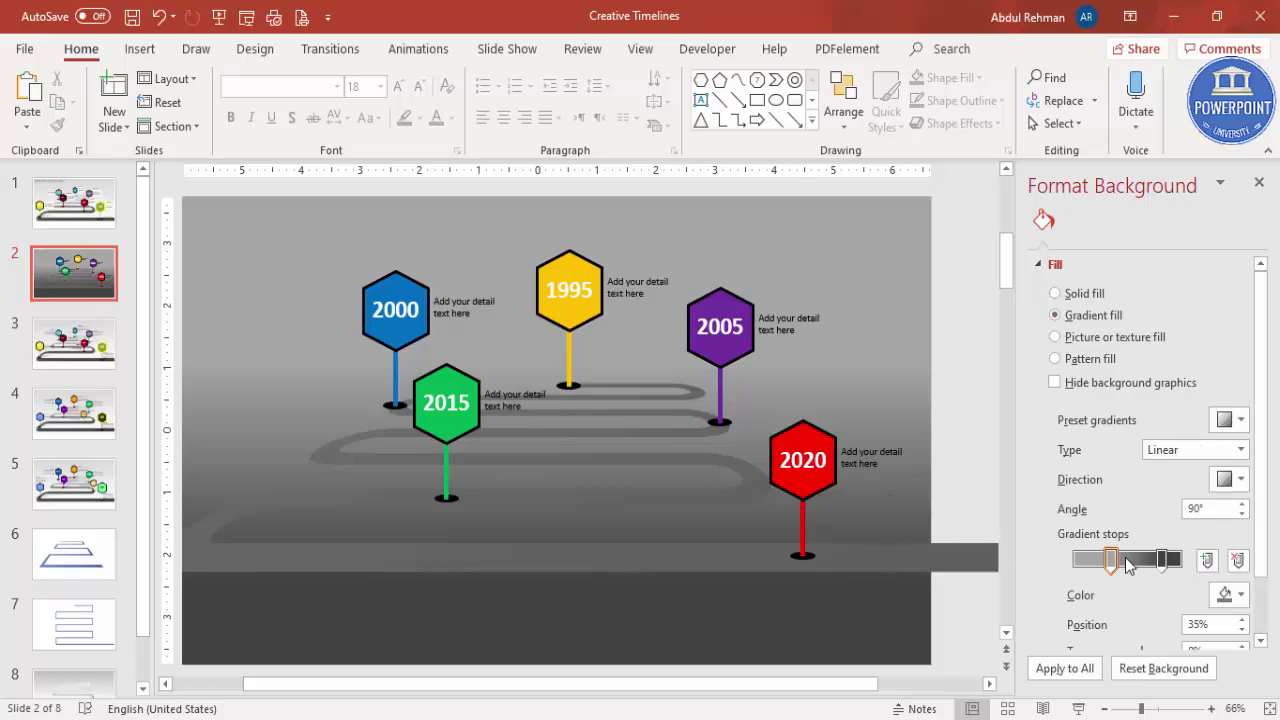
{"action": "left_click", "coordinate": [1226, 480]}
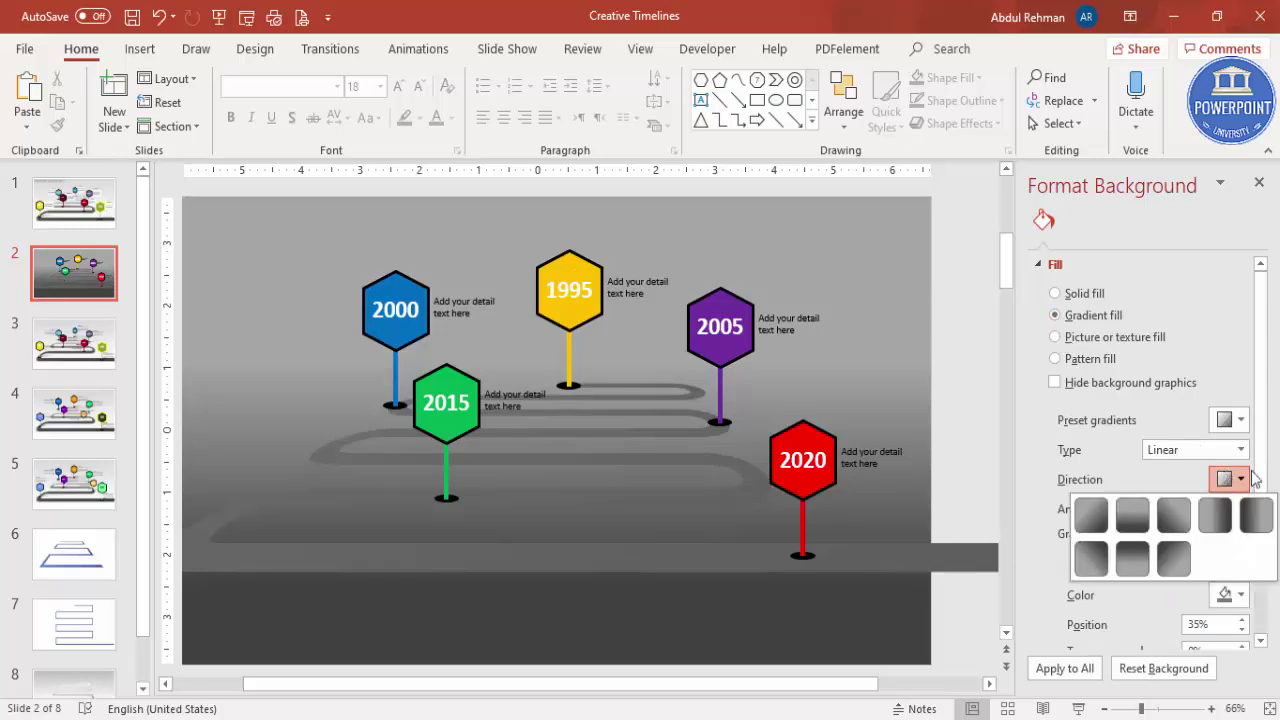
{"action": "left_click", "coordinate": [1130, 557]}
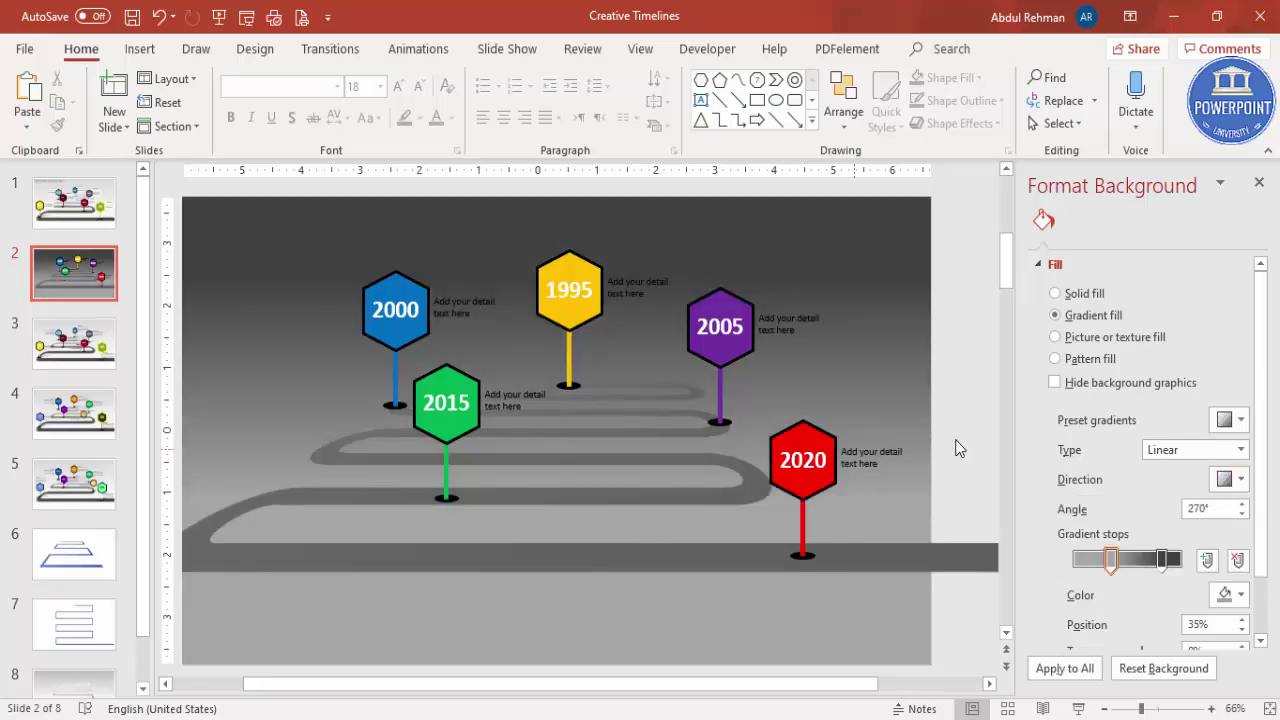
Set a white first gradient stop and a partly transparent grey stop, then close the pane
{"action": "left_click_drag", "start_coordinate": [1087, 565], "coordinate": [1074, 561]}
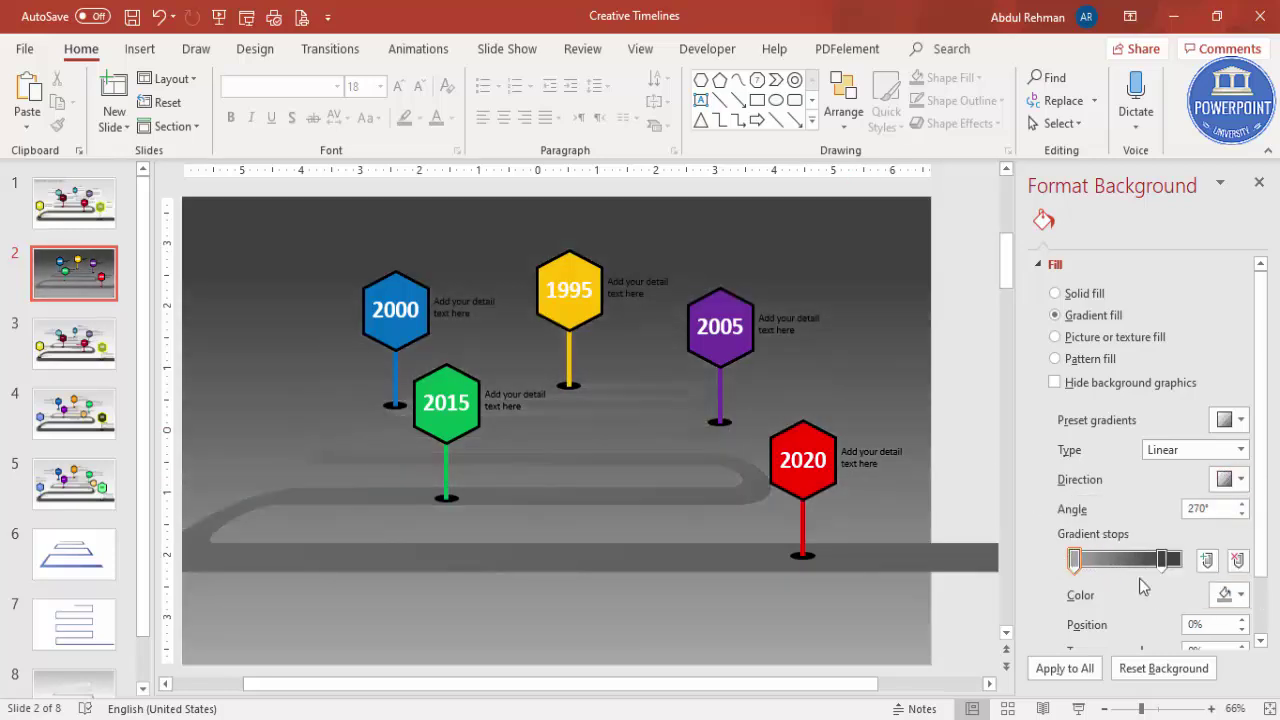
{"action": "left_click", "coordinate": [1226, 594]}
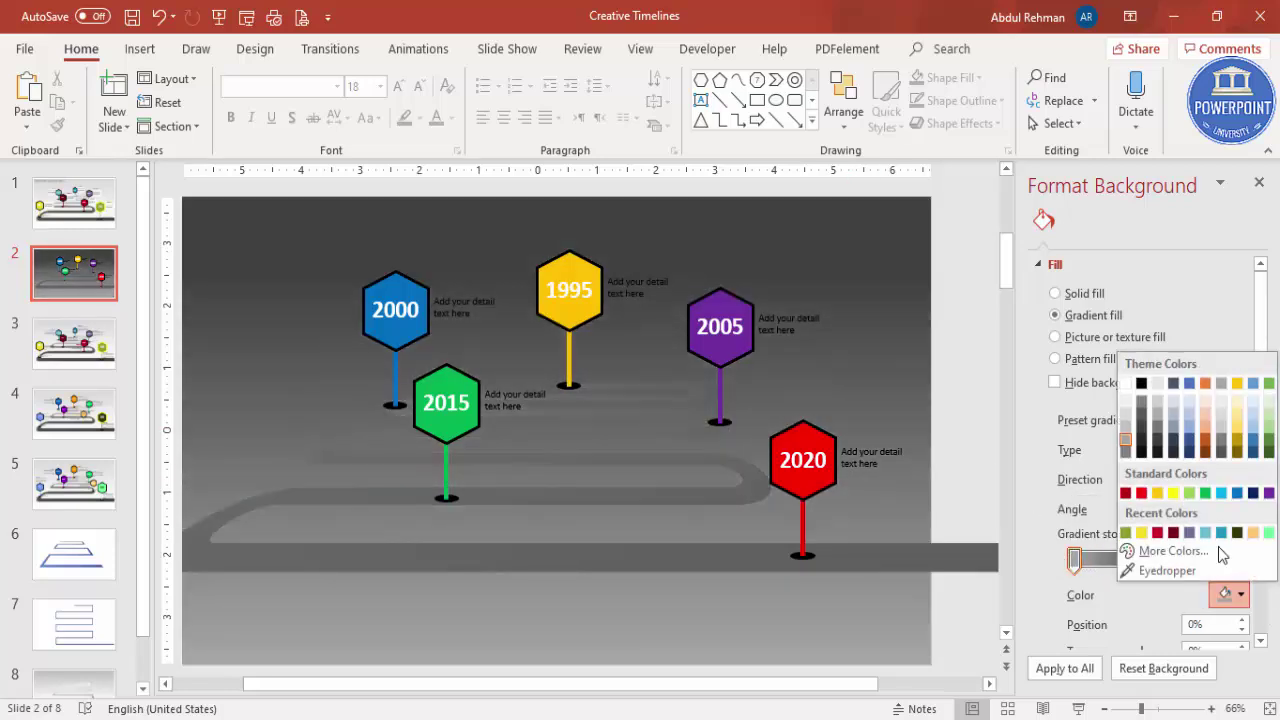
{"action": "left_click", "coordinate": [1126, 397]}
{"action": "left_click", "coordinate": [1162, 560]}
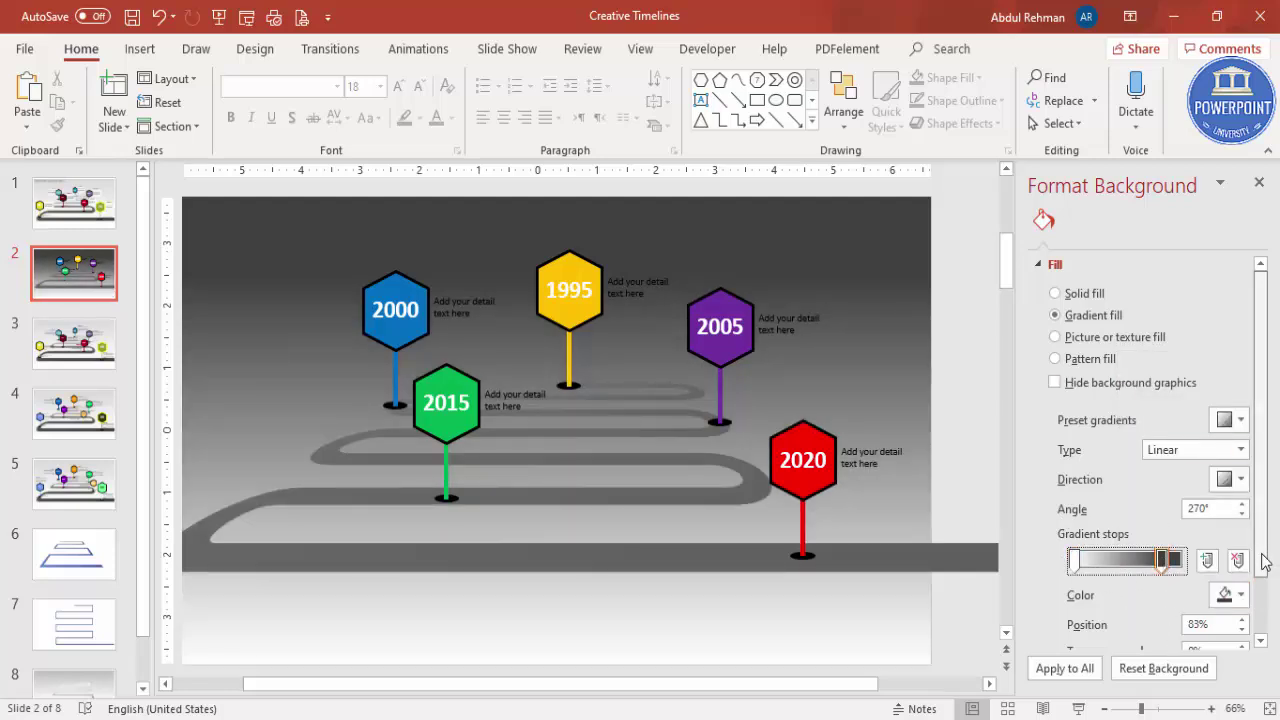
{"action": "scroll", "coordinate": [1157, 582], "scroll_direction": "down", "scroll_amount": 1}
{"action": "left_click_drag", "start_coordinate": [1145, 597], "coordinate": [1155, 595]}
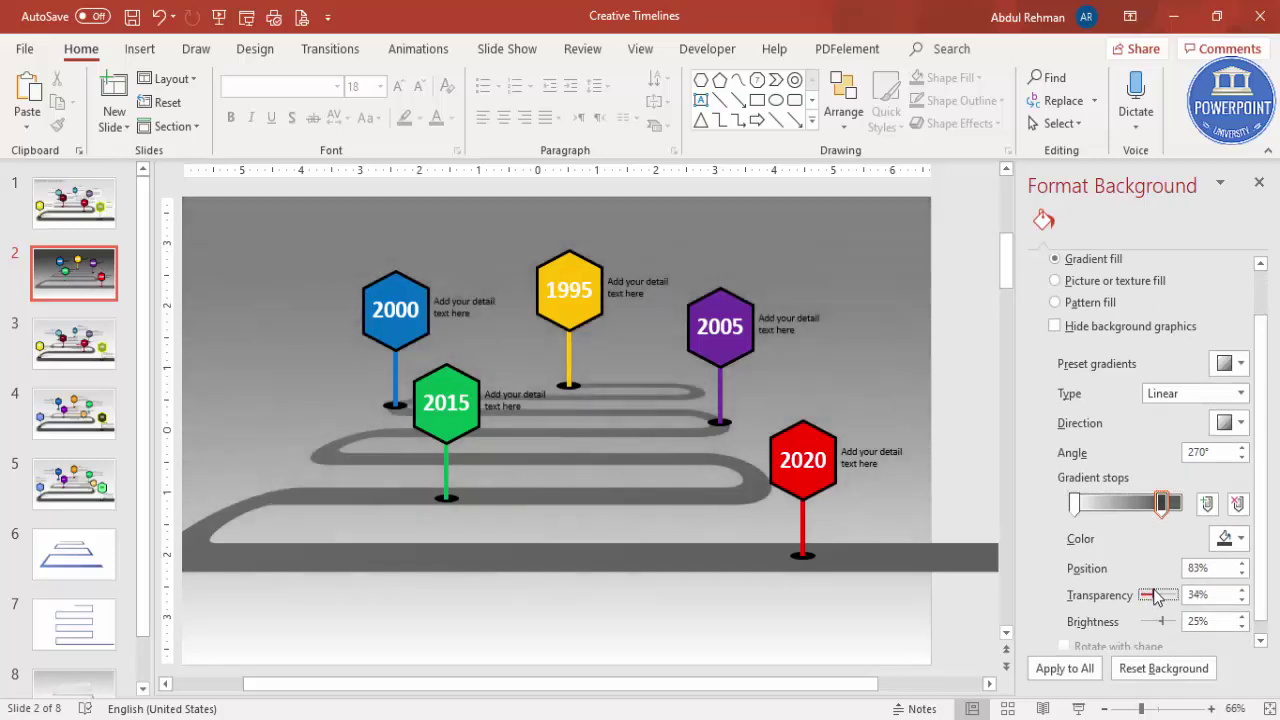
{"action": "left_click_drag", "start_coordinate": [1080, 508], "coordinate": [1131, 512]}
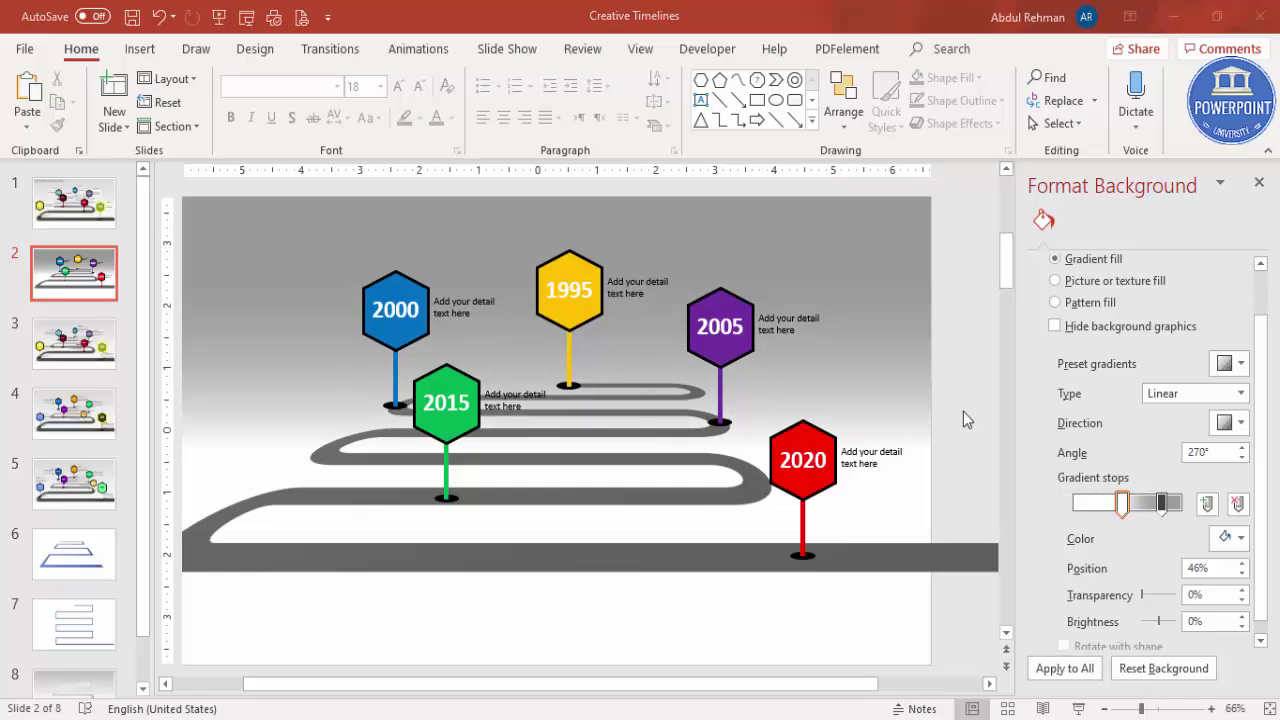
{"action": "left_click", "coordinate": [1258, 182]}
Open the Animation Pane and give the yellow 1995 signpost a Wipe entrance effect
{"action": "left_click", "coordinate": [428, 56]}
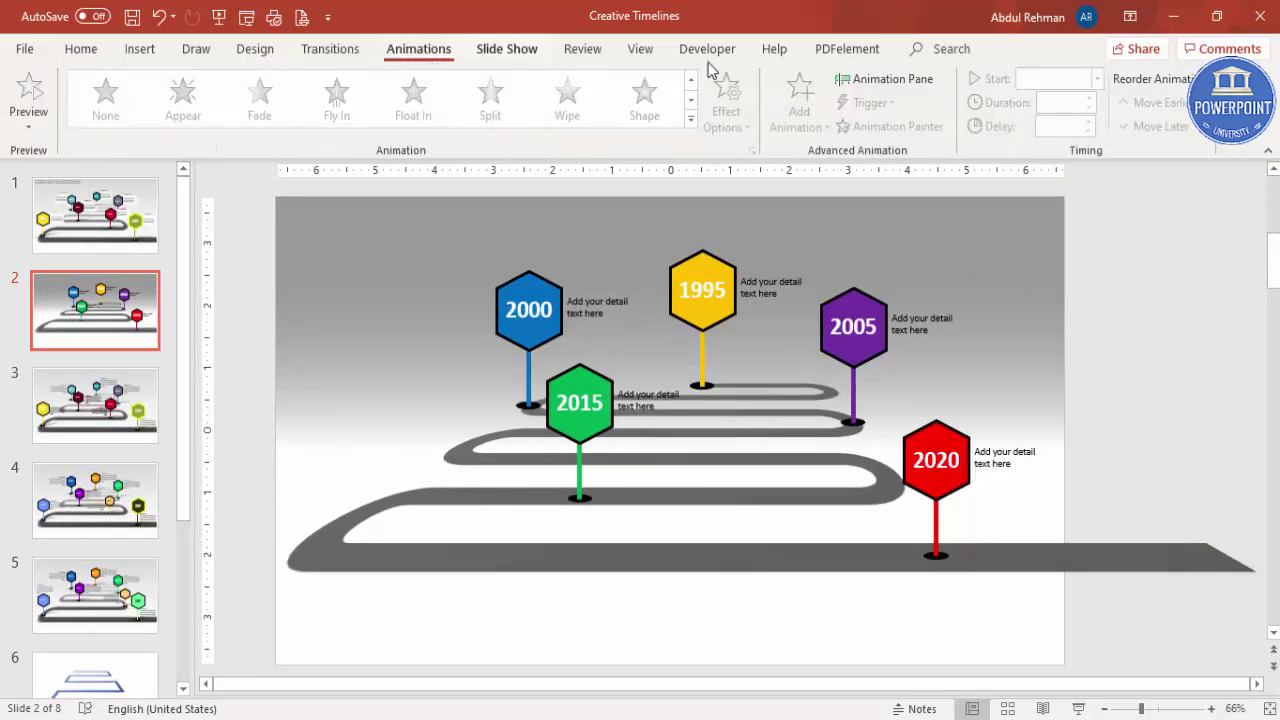
{"action": "left_click", "coordinate": [851, 80]}
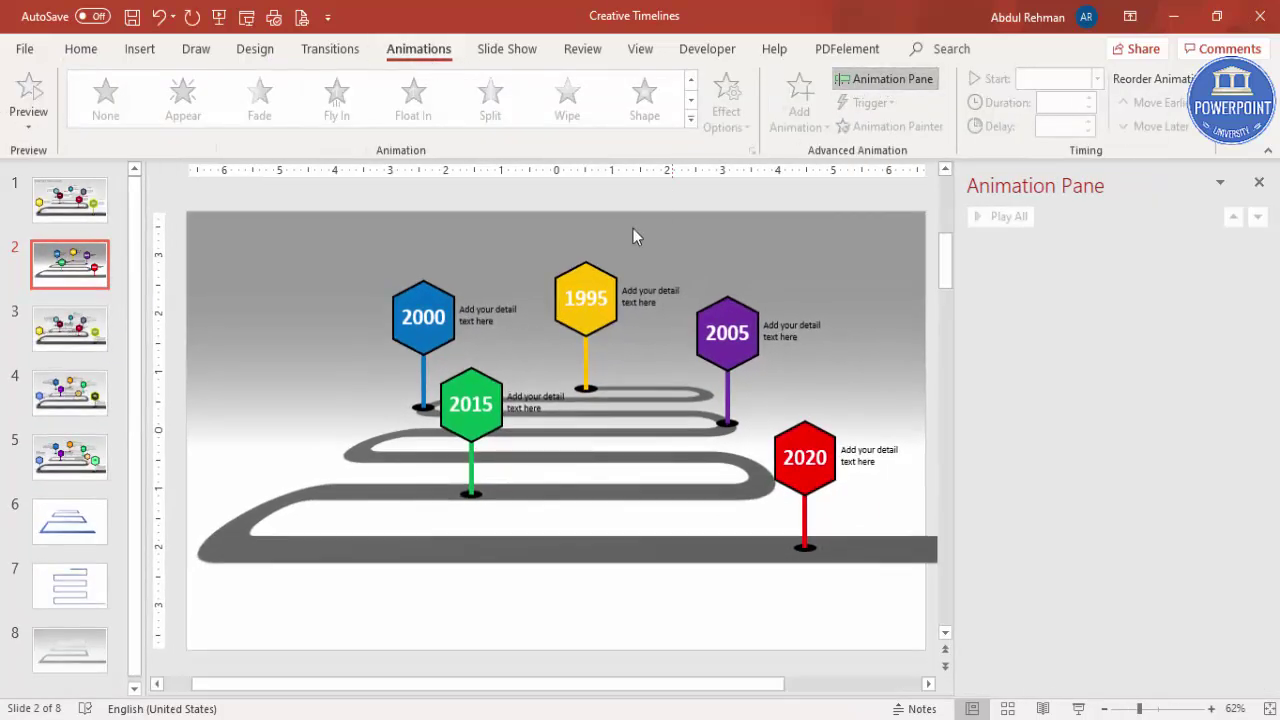
{"action": "left_click", "coordinate": [593, 271]}
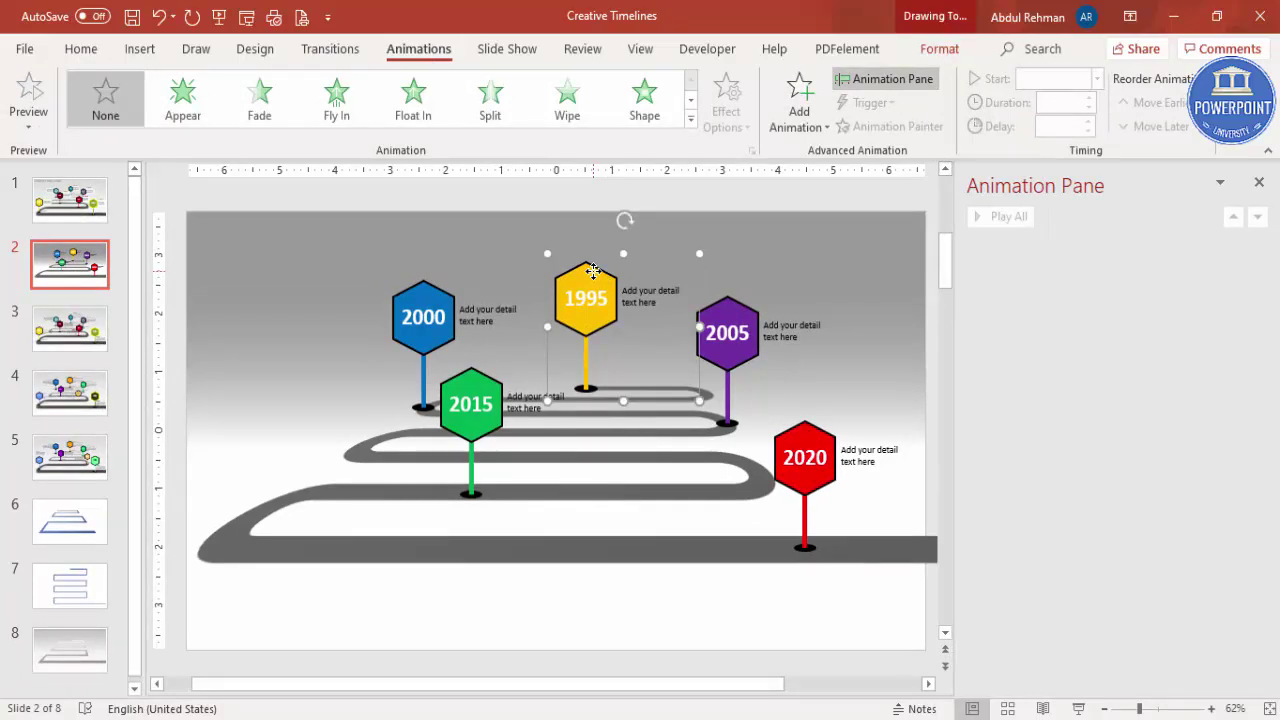
{"action": "left_click", "coordinate": [804, 125]}
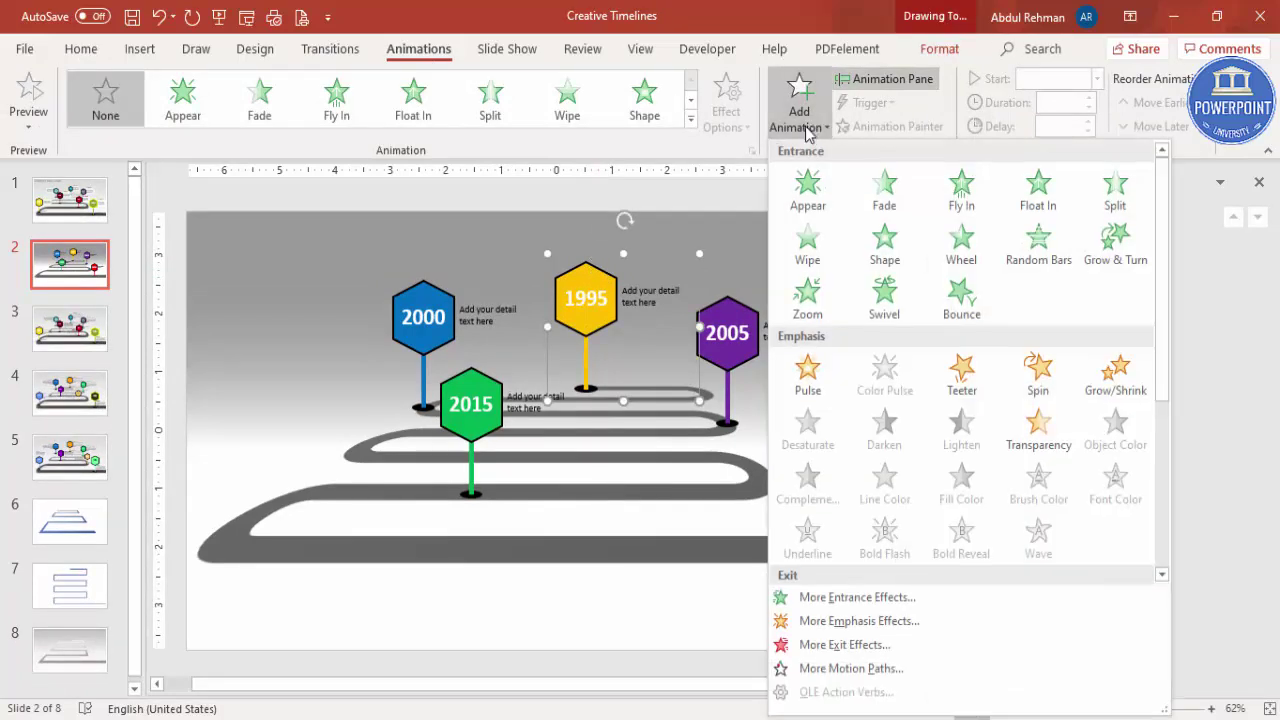
{"action": "left_click", "coordinate": [845, 597]}
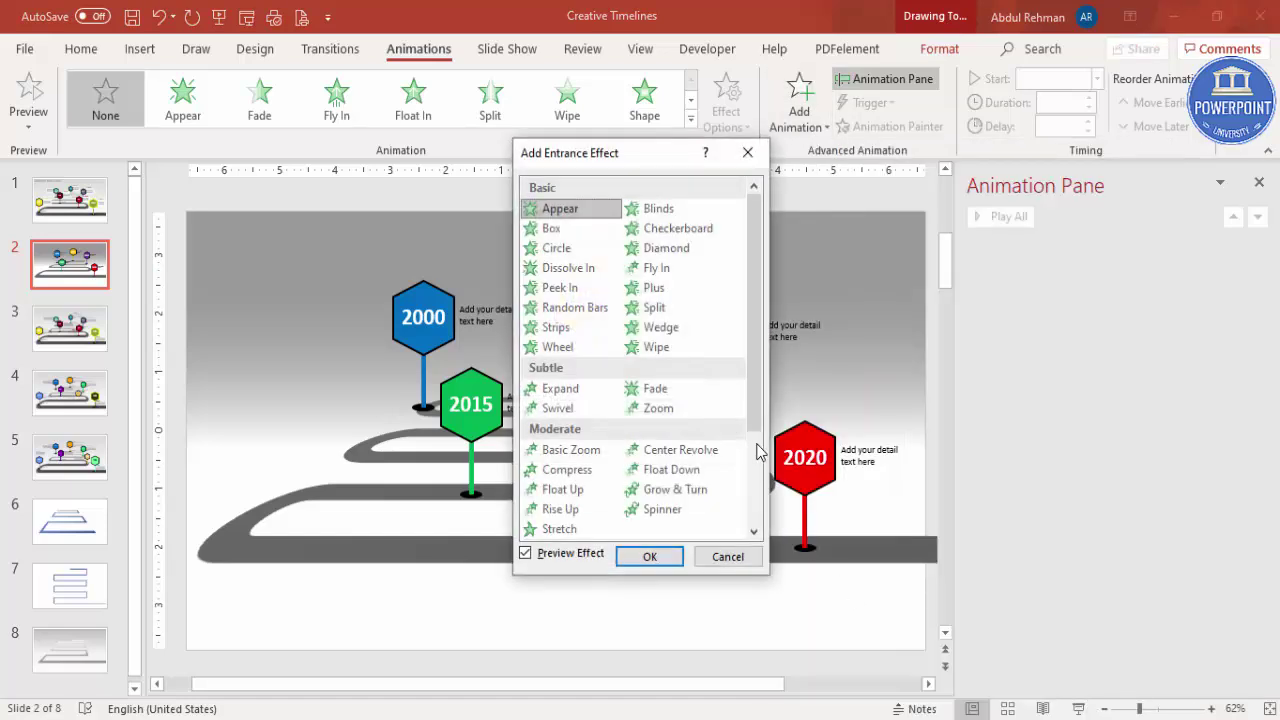
{"action": "scroll", "coordinate": [750, 445], "scroll_direction": "down", "scroll_amount": 1}
{"action": "left_click", "coordinate": [560, 478]}
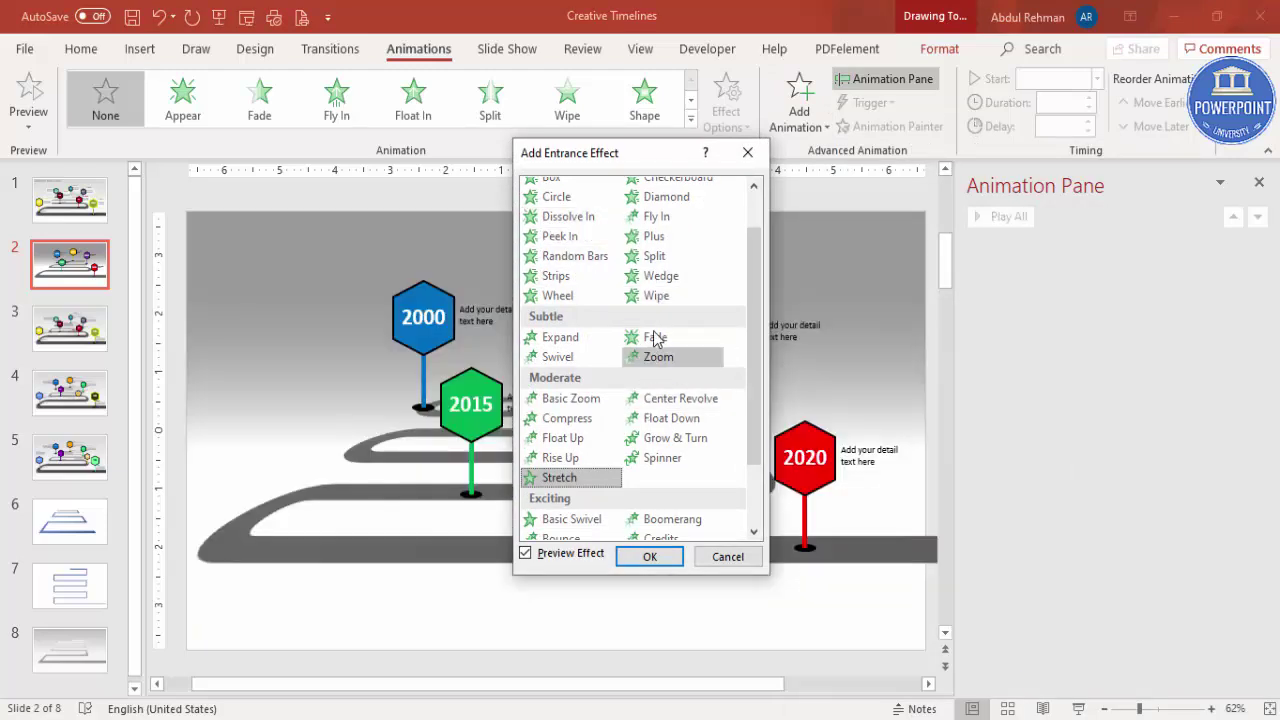
{"action": "left_click_drag", "start_coordinate": [757, 272], "coordinate": [757, 232]}
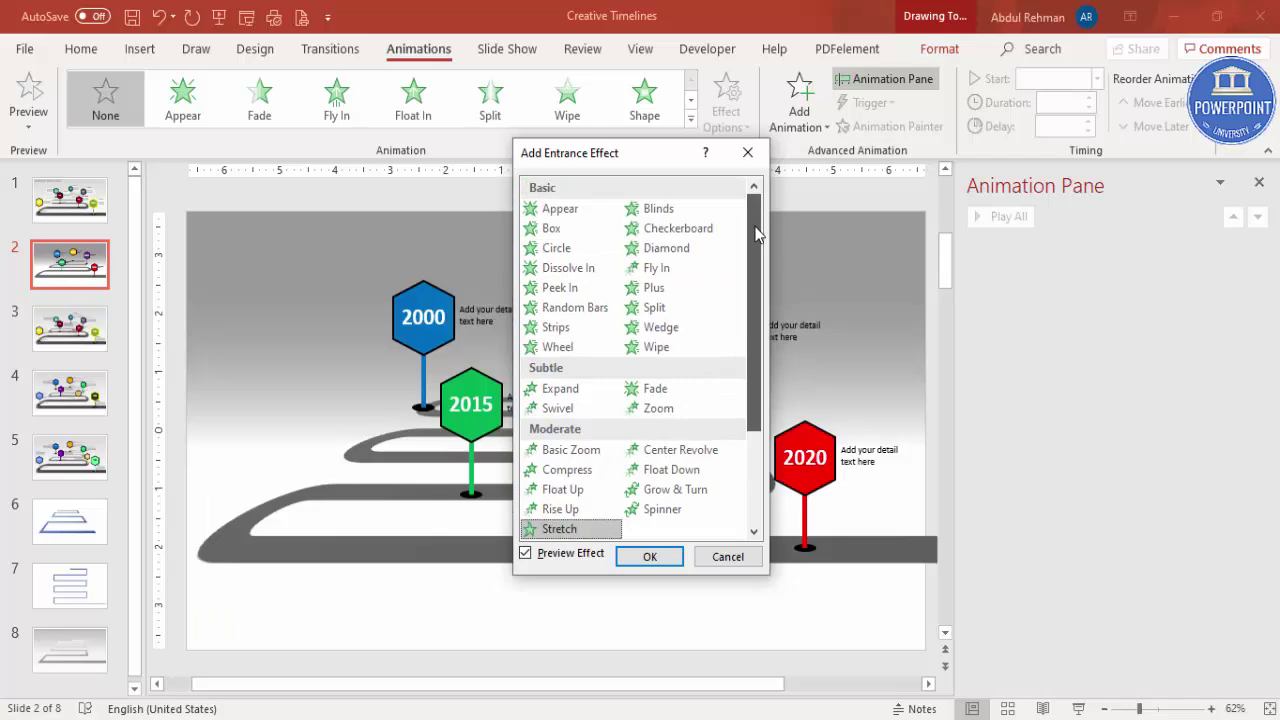
{"action": "left_click", "coordinate": [658, 347]}
{"action": "left_click", "coordinate": [645, 558]}
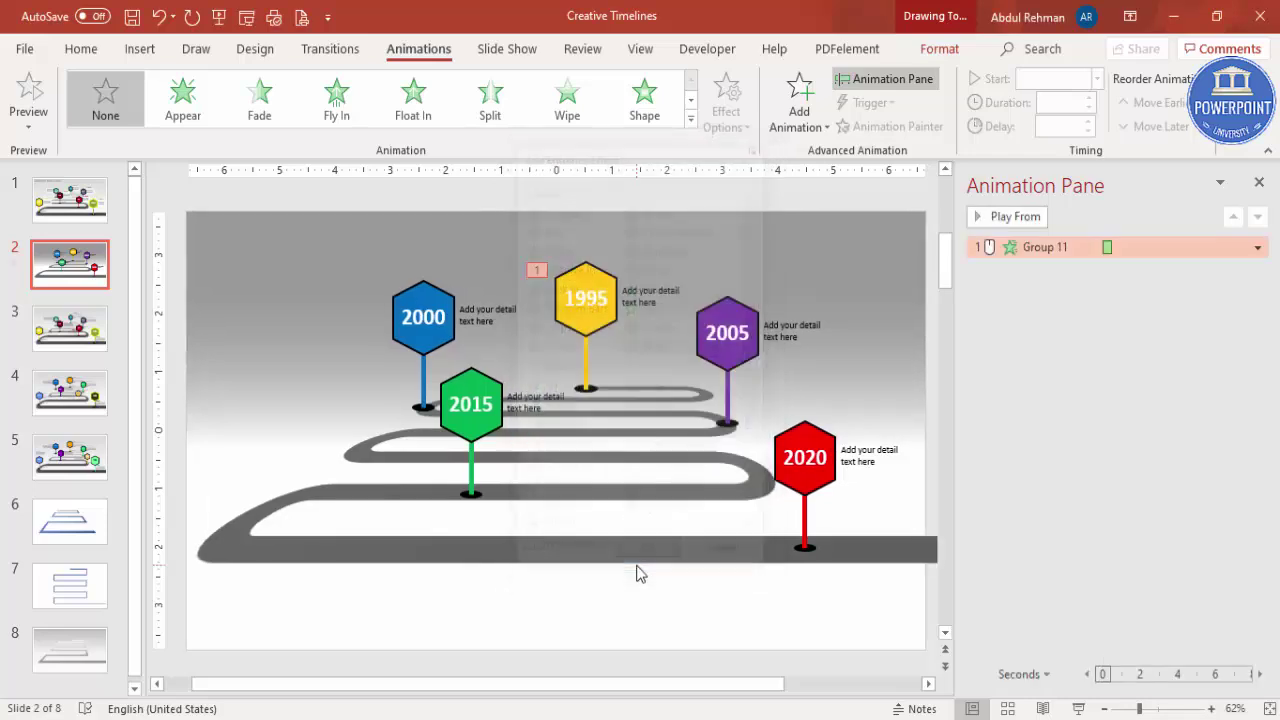
Set the 1995 signpost's wipe direction to From Bottom
{"action": "left_click", "coordinate": [712, 118]}
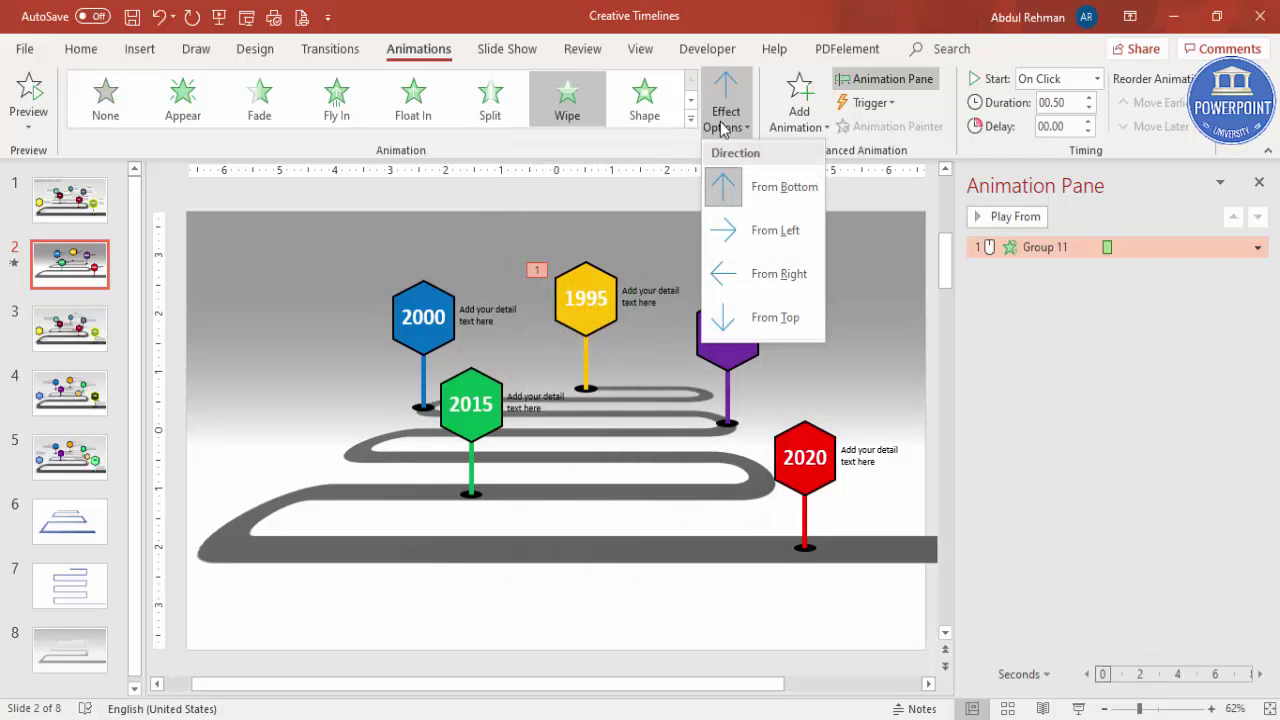
{"action": "left_click", "coordinate": [774, 193]}
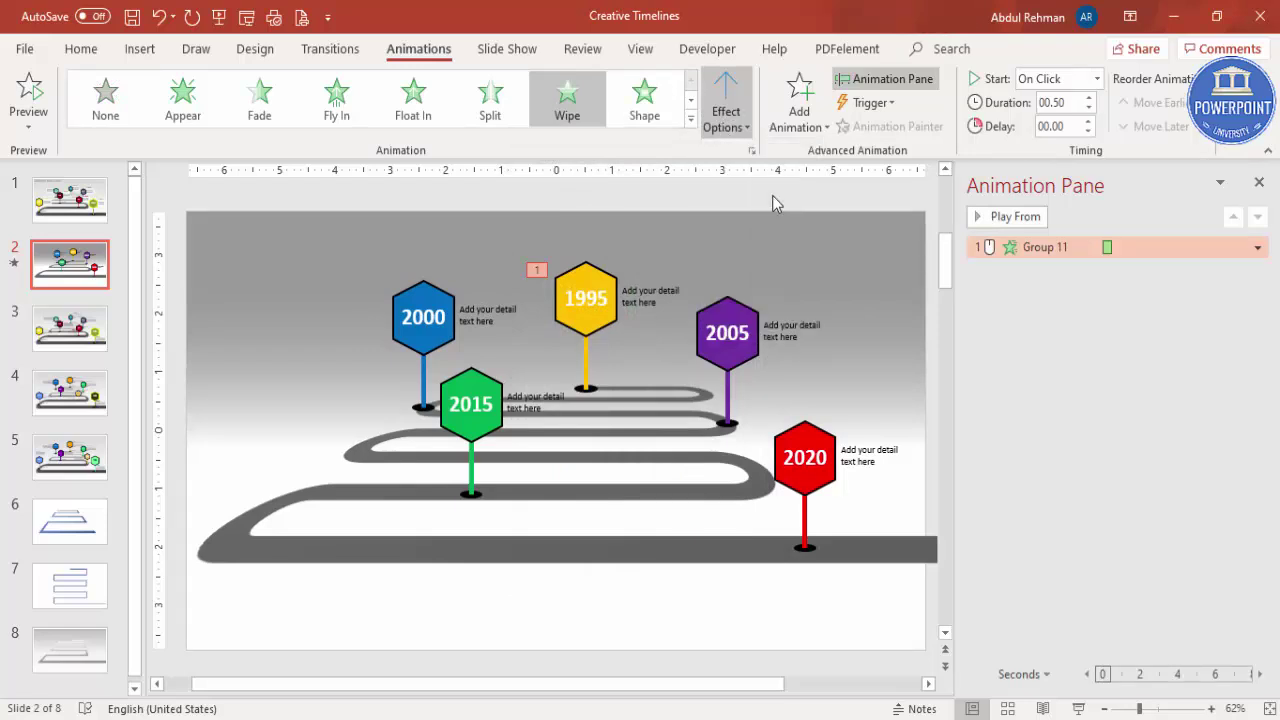
{"action": "left_click", "coordinate": [585, 271]}
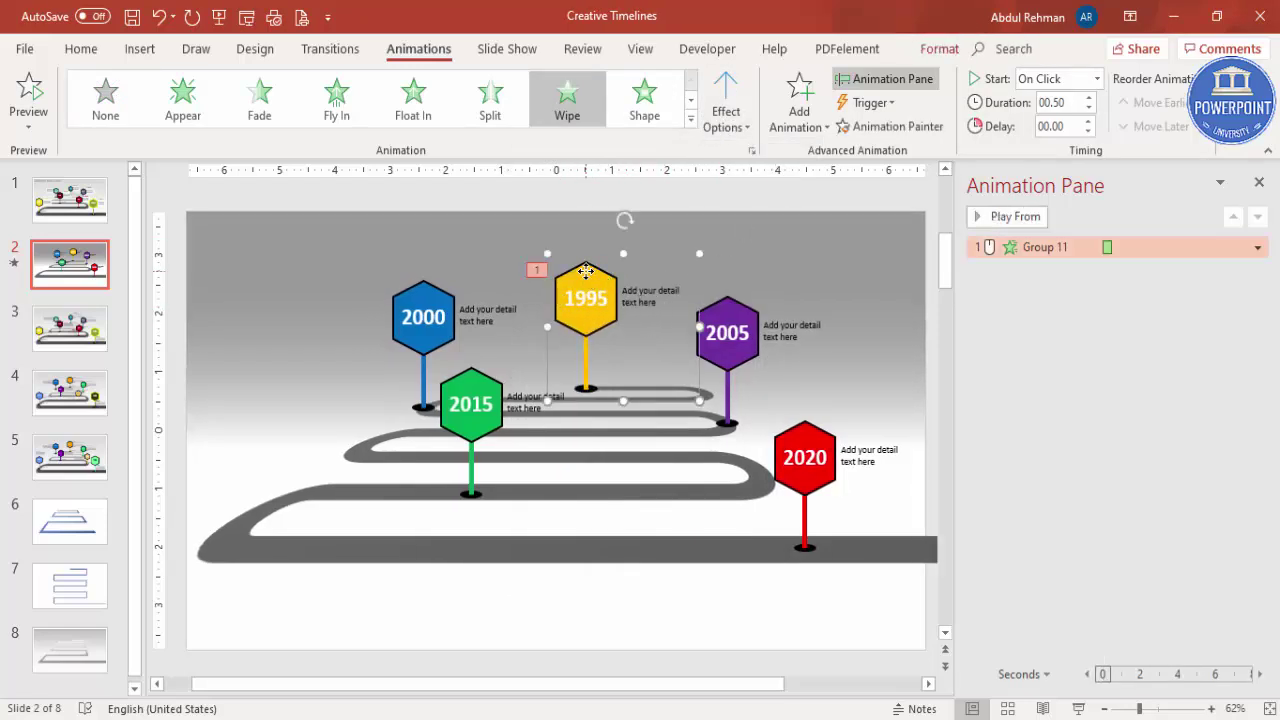
Copy the 1995 wipe to the 2000, 2005, 2015 and 2020 signposts with Animation Painter
{"action": "left_click", "coordinate": [897, 136]}
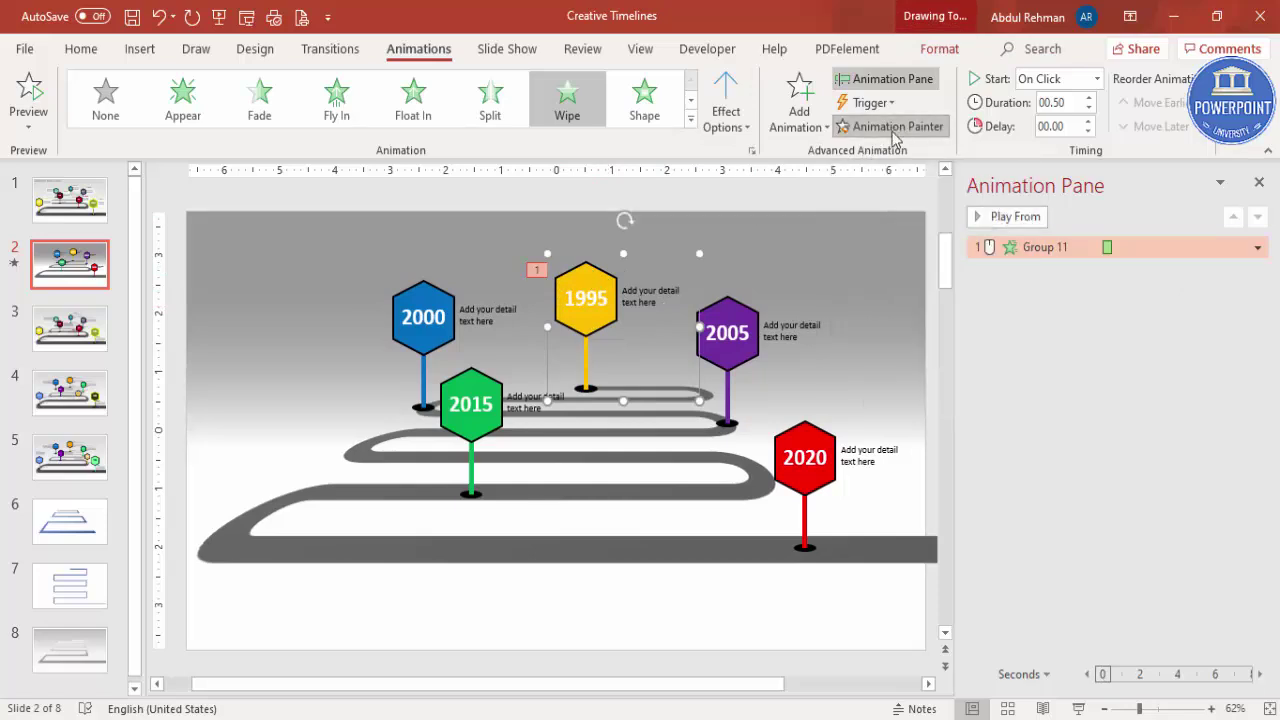
{"action": "left_click", "coordinate": [430, 303]}
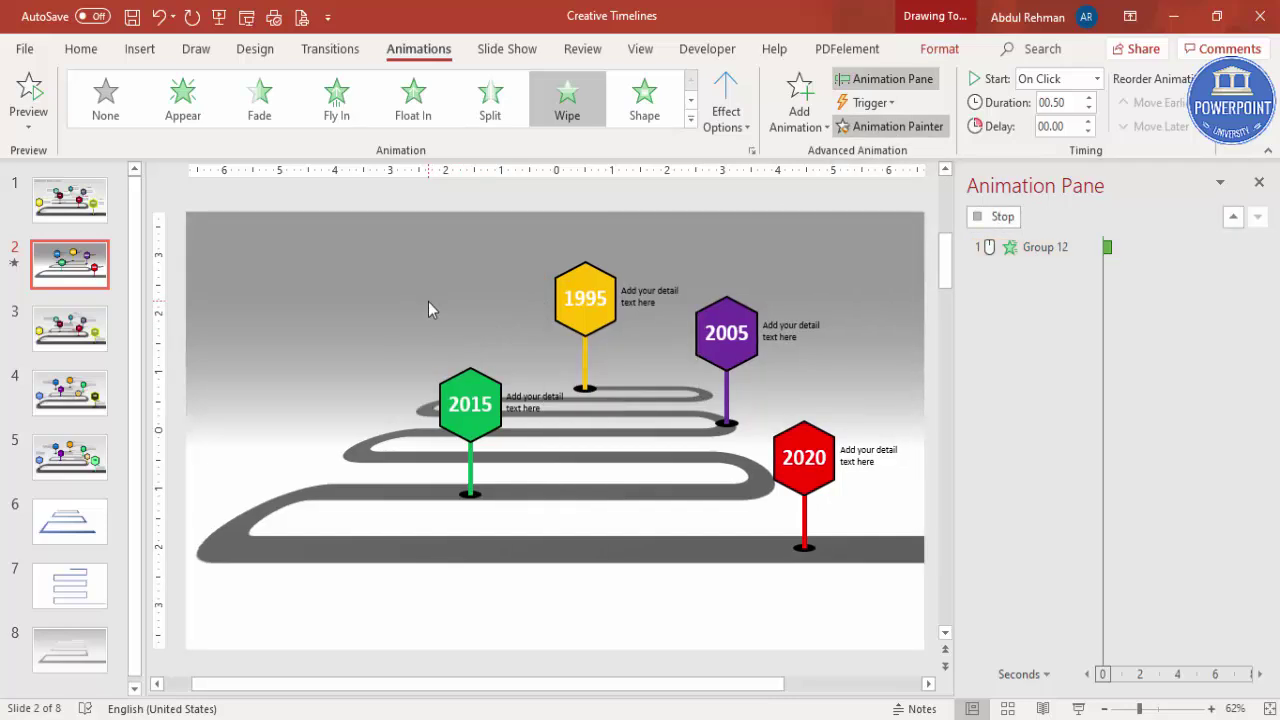
{"action": "left_click", "coordinate": [735, 320]}
{"action": "left_click", "coordinate": [476, 386]}
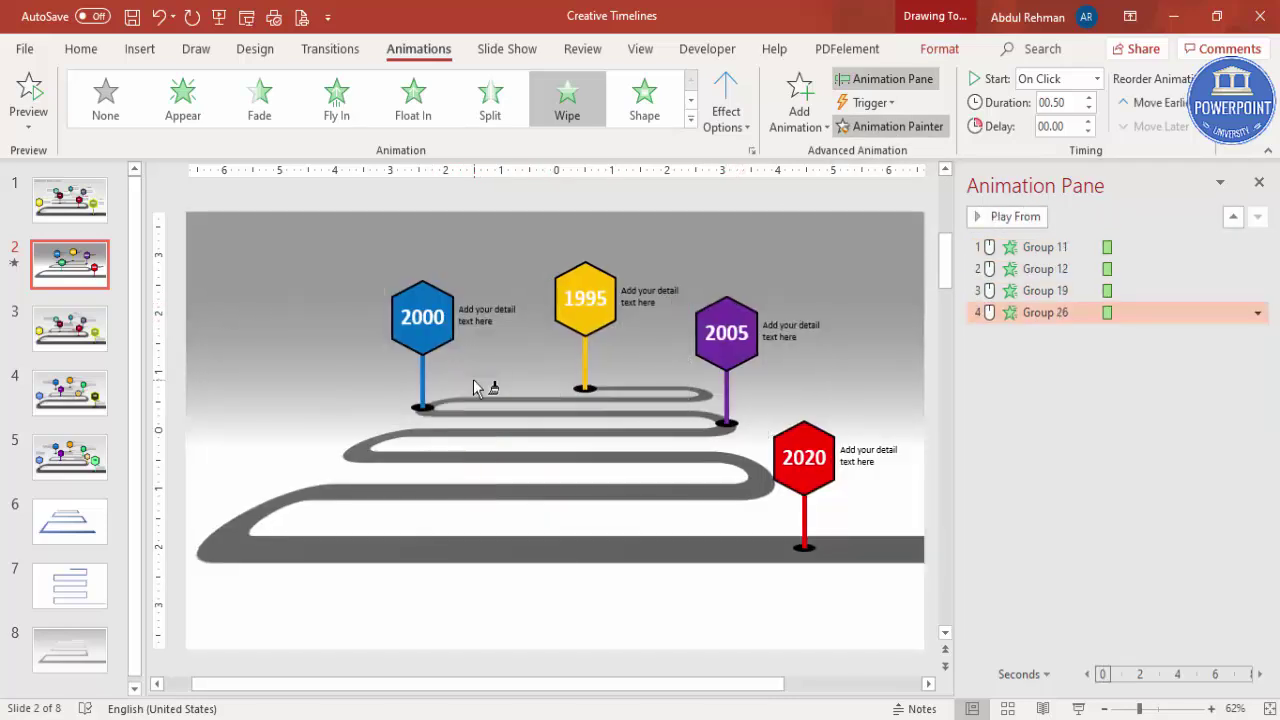
{"action": "left_click", "coordinate": [812, 446]}
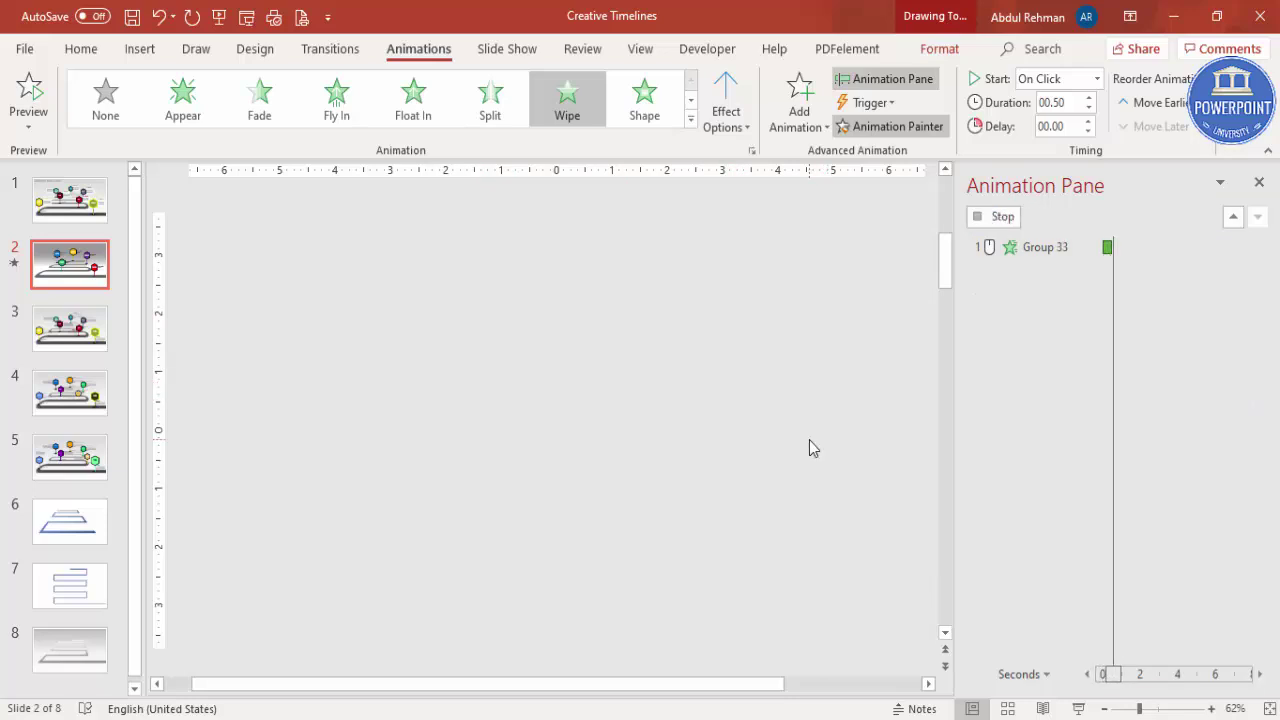
{"action": "key", "text": "Escape"}
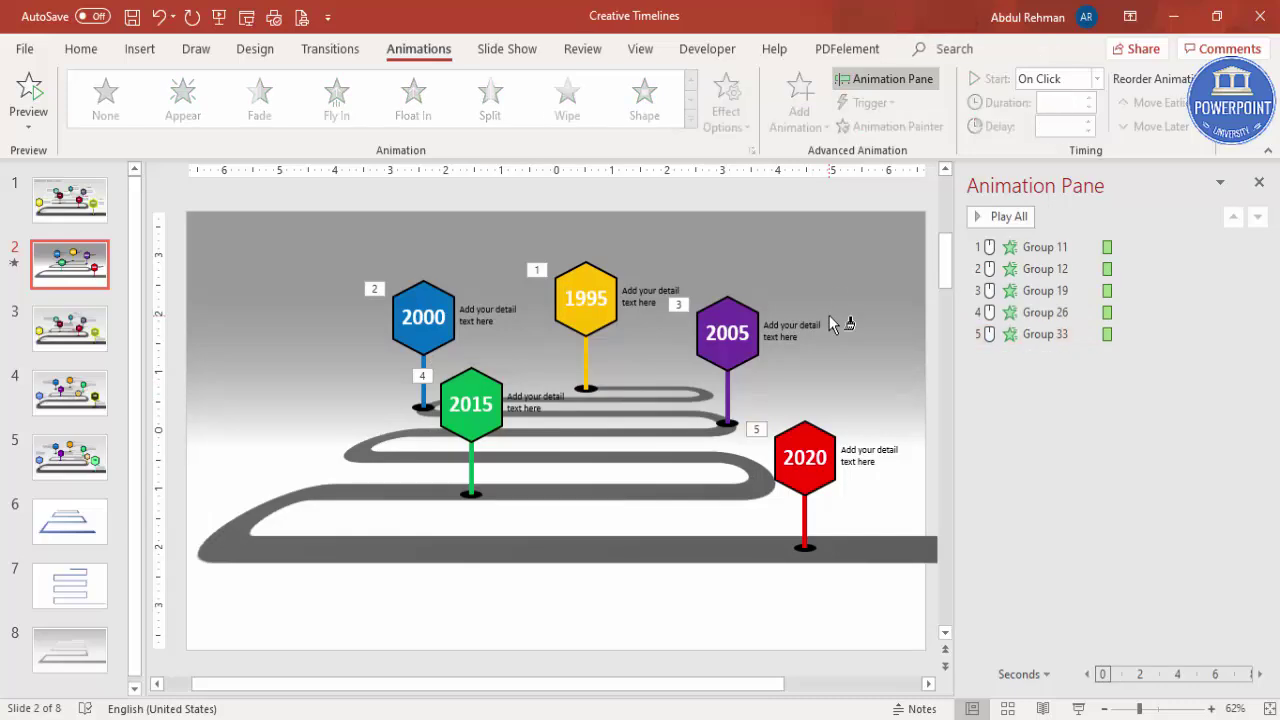
Run the slide show to watch the signposts wipe in, then exit and select the 2020 group
{"action": "left_click", "coordinate": [1078, 708]}
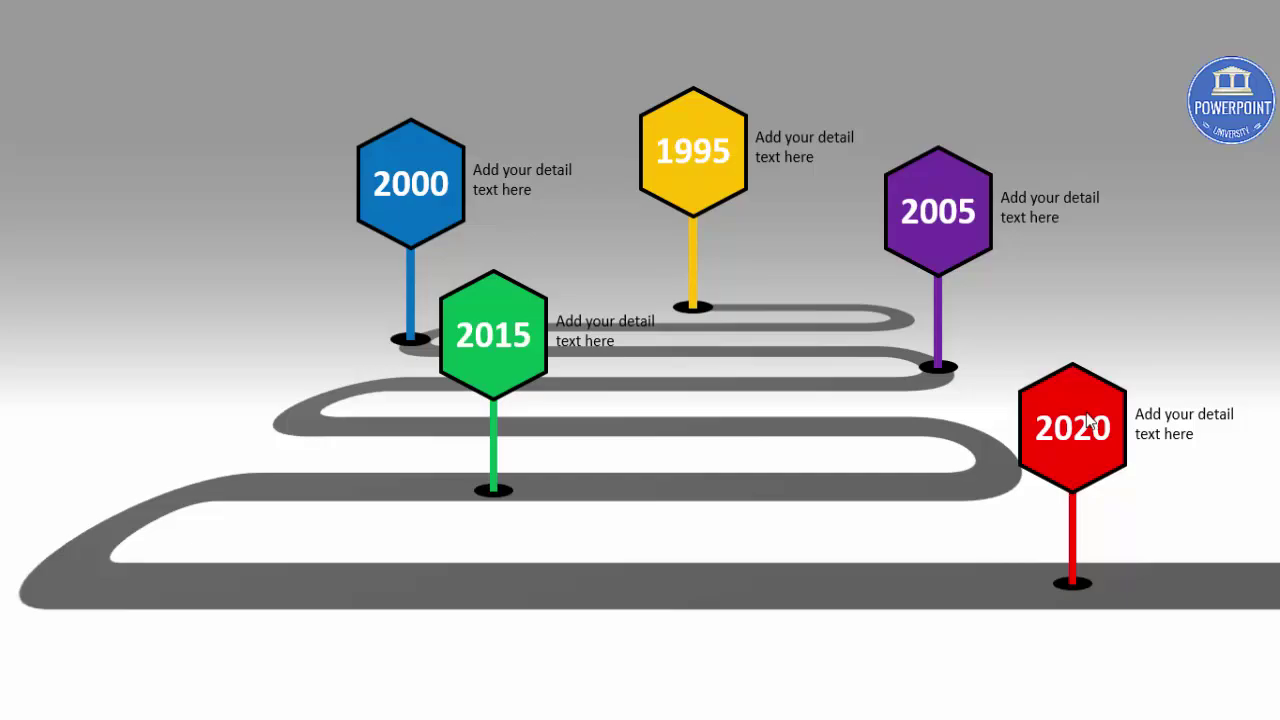
{"action": "key", "text": "Escape"}
{"action": "left_click", "coordinate": [770, 428]}
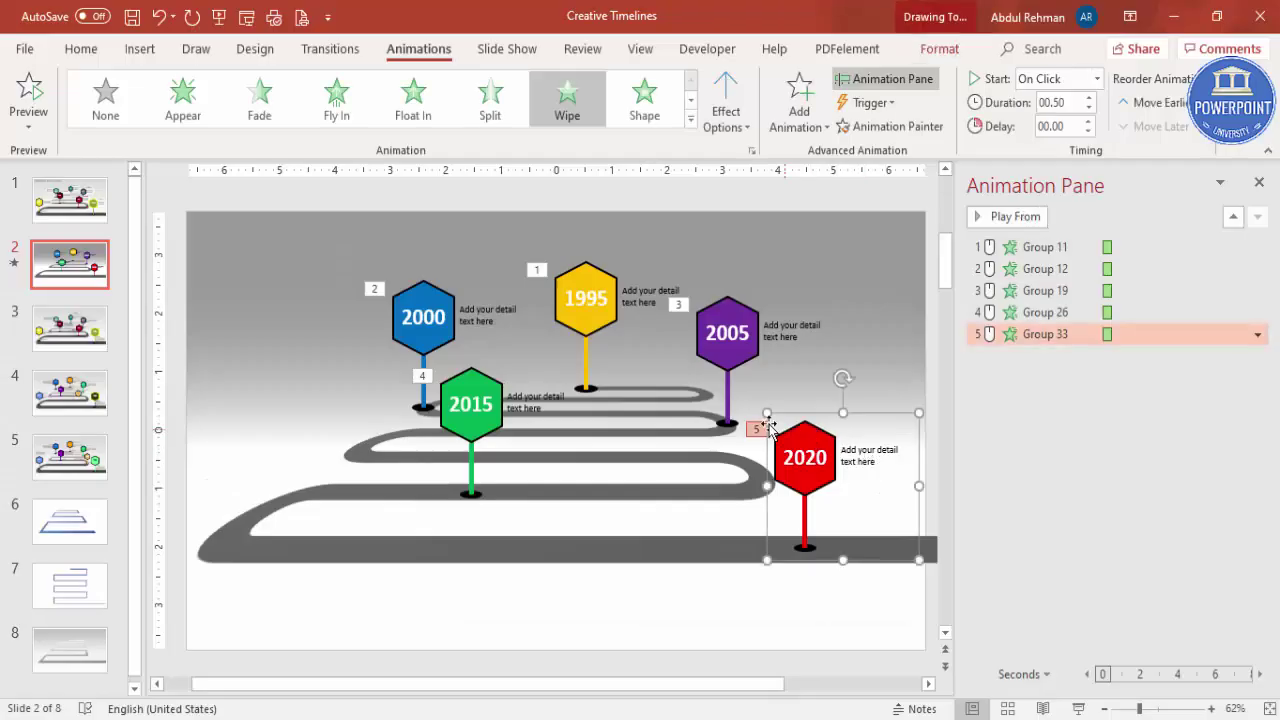